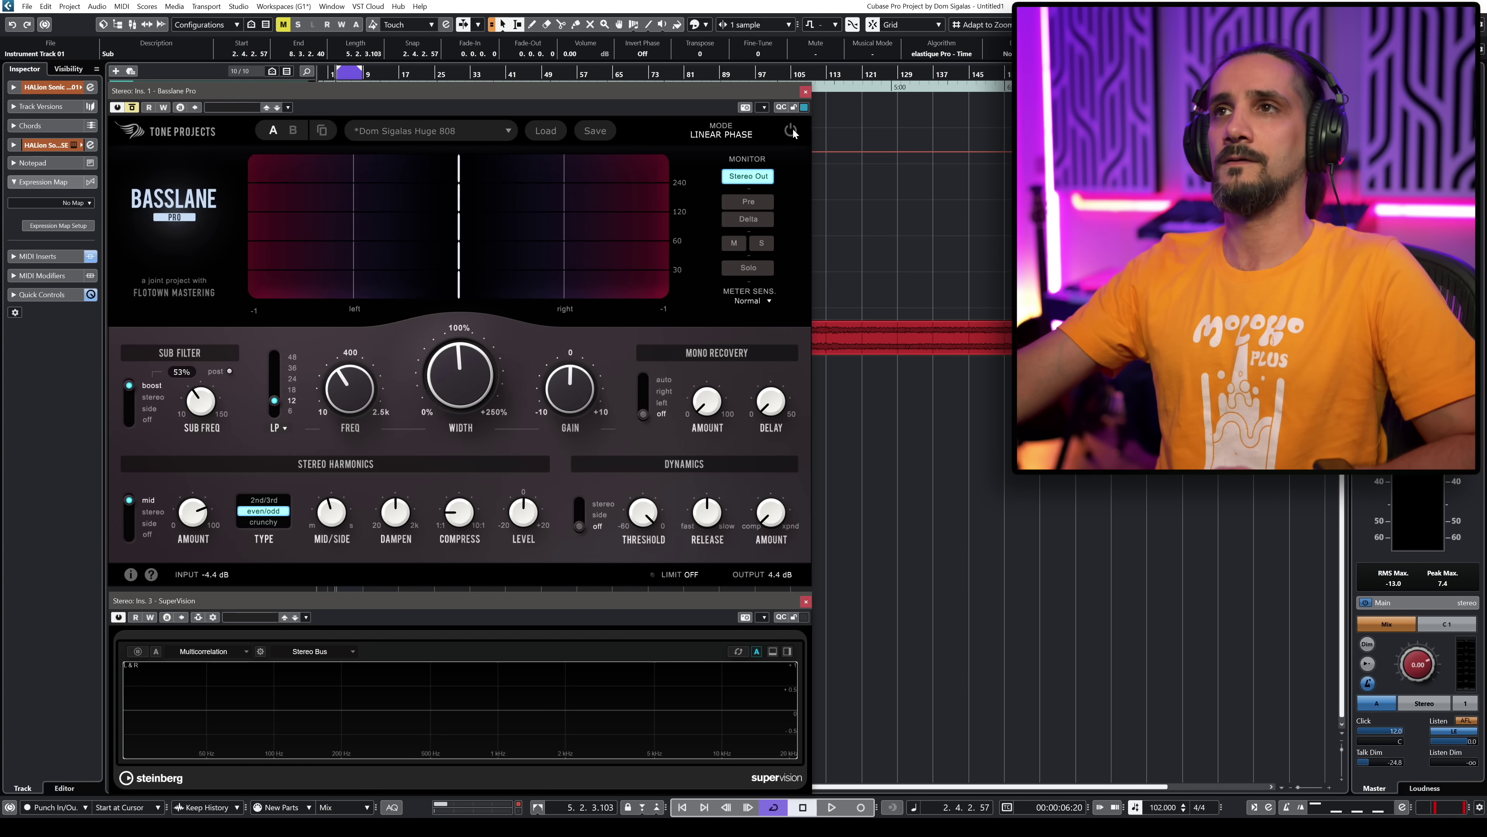
- Play the bass and A/B Basslane Pro on and off, leaving it enabled and playing
{"action": "key", "text": "space"}
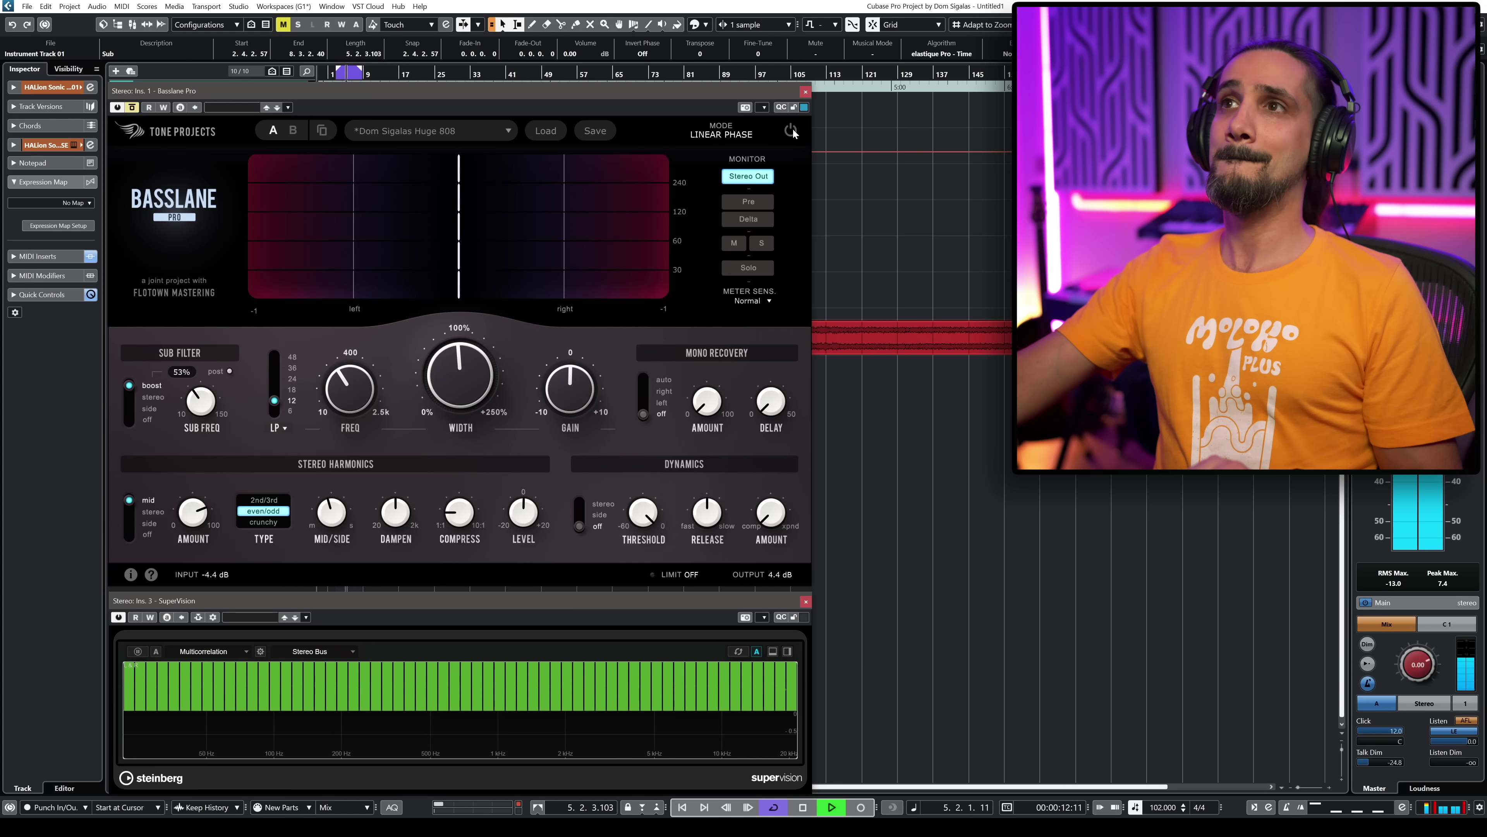
{"action": "left_click", "coordinate": [791, 132]}
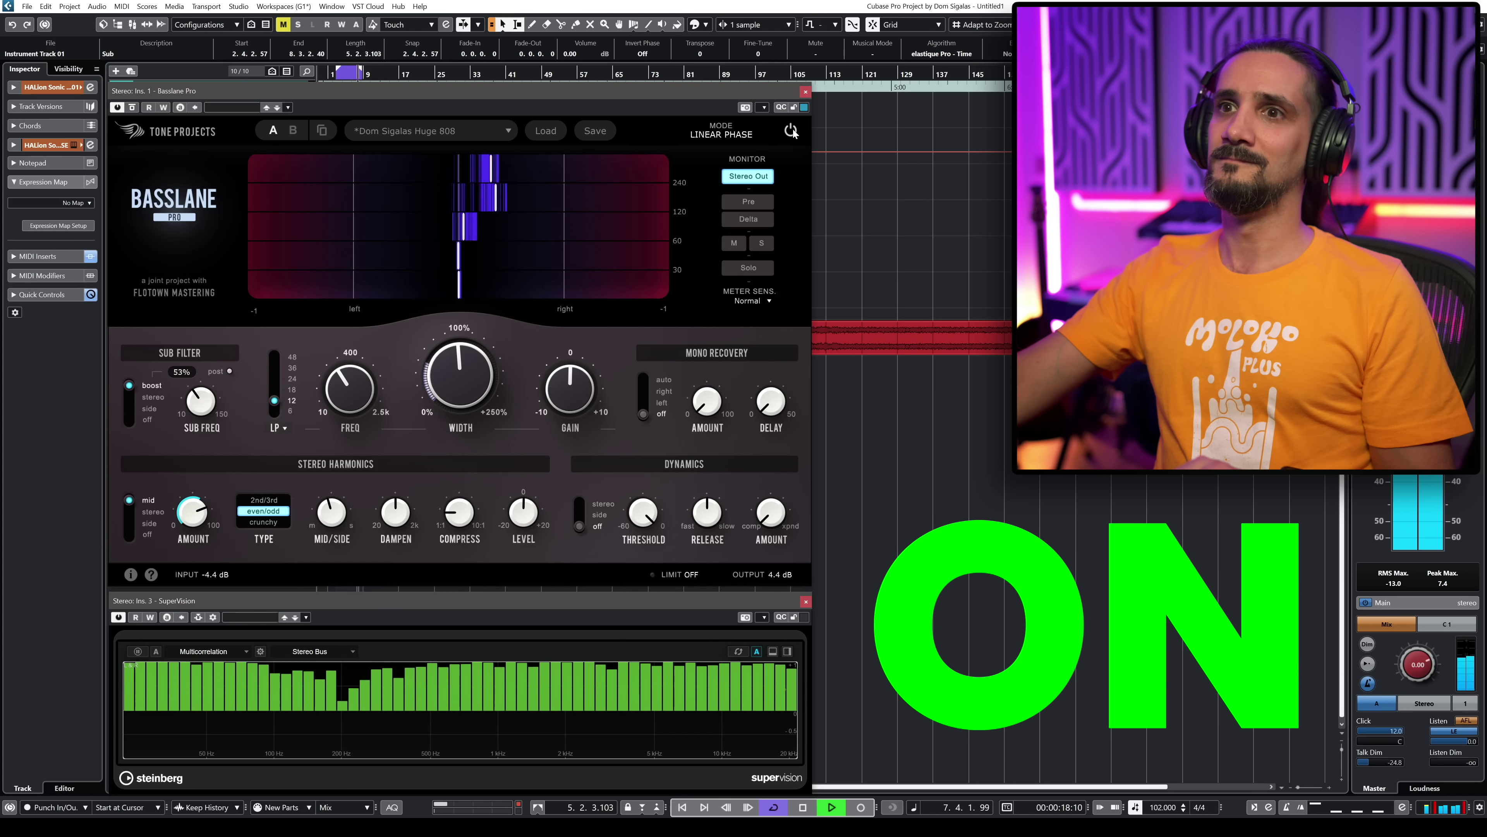
{"action": "left_click", "coordinate": [792, 130]}
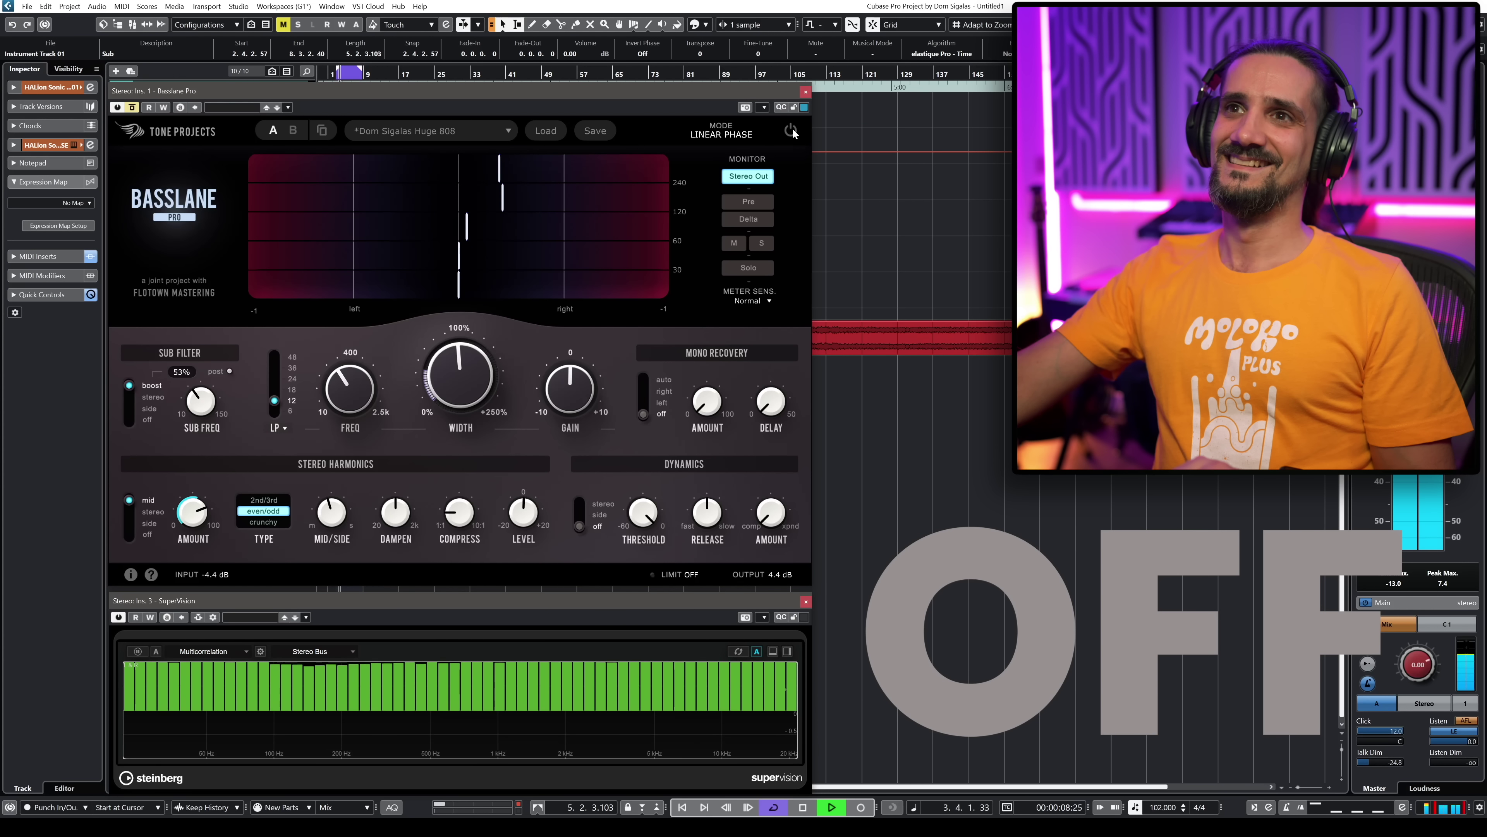
{"action": "left_click", "coordinate": [792, 131]}
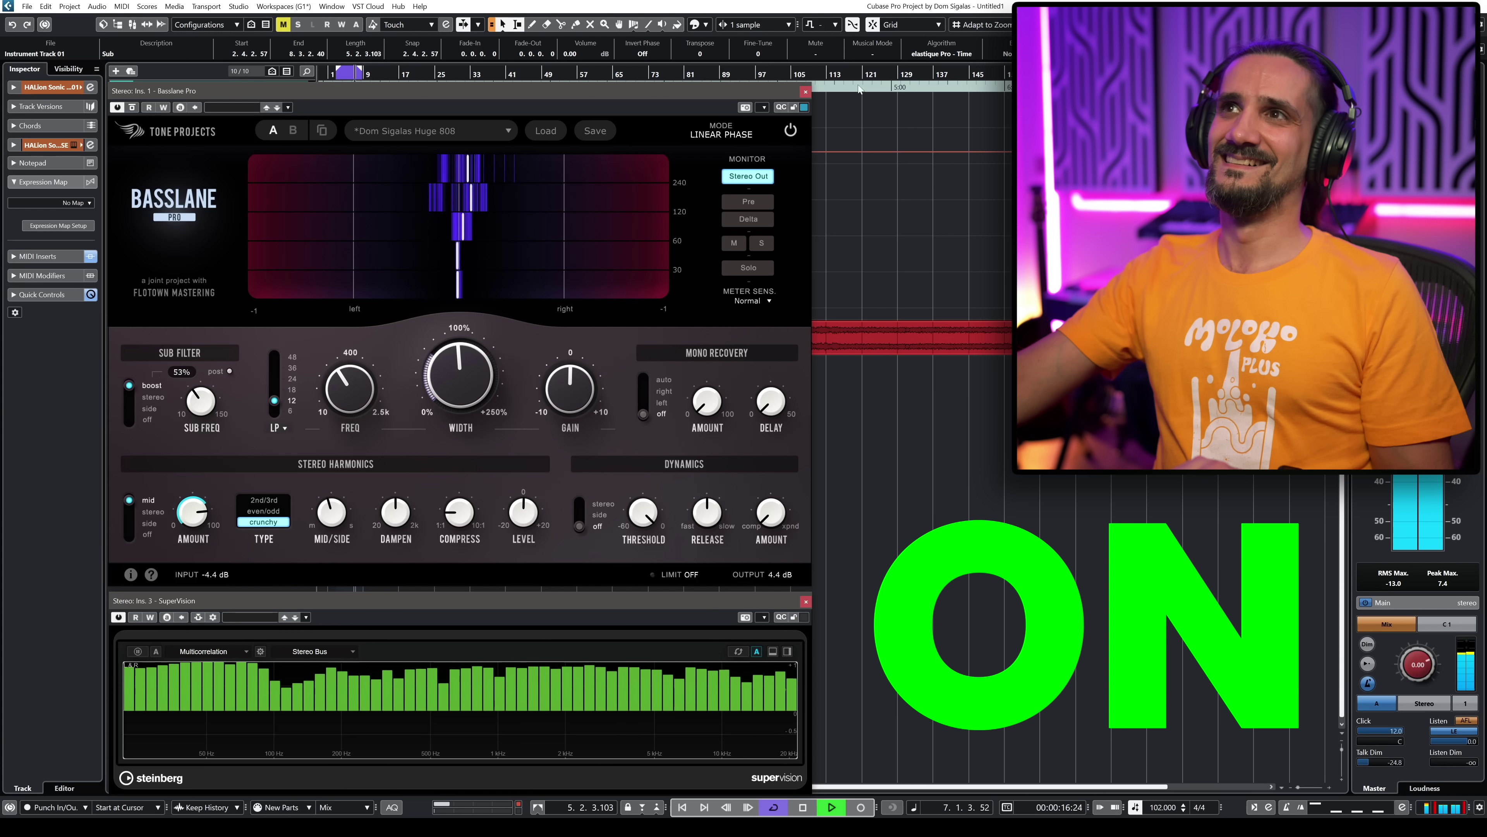
{"action": "left_click", "coordinate": [790, 130]}
{"action": "left_click", "coordinate": [789, 131]}
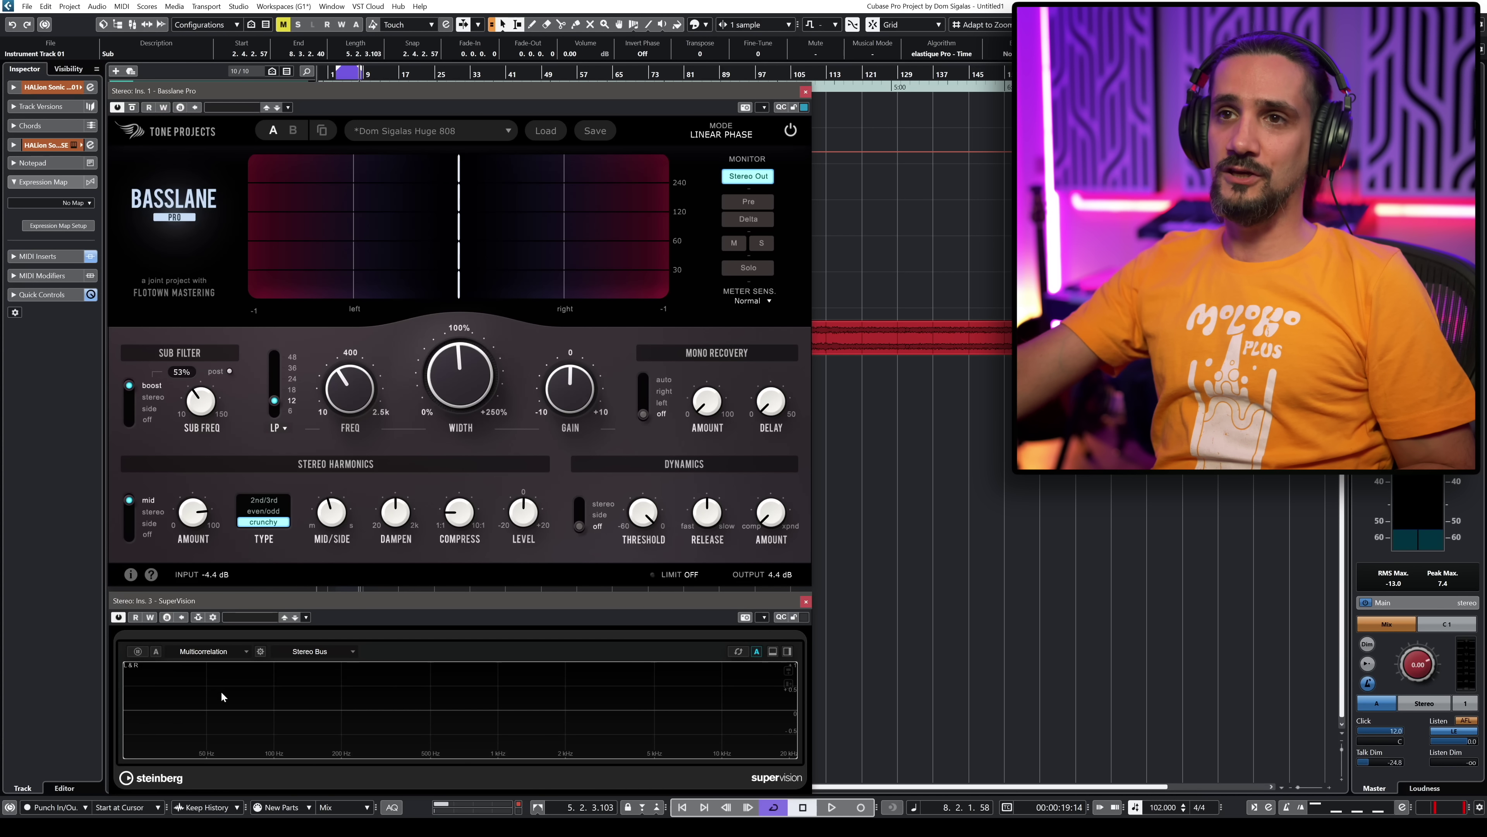
{"action": "key", "text": "space"}
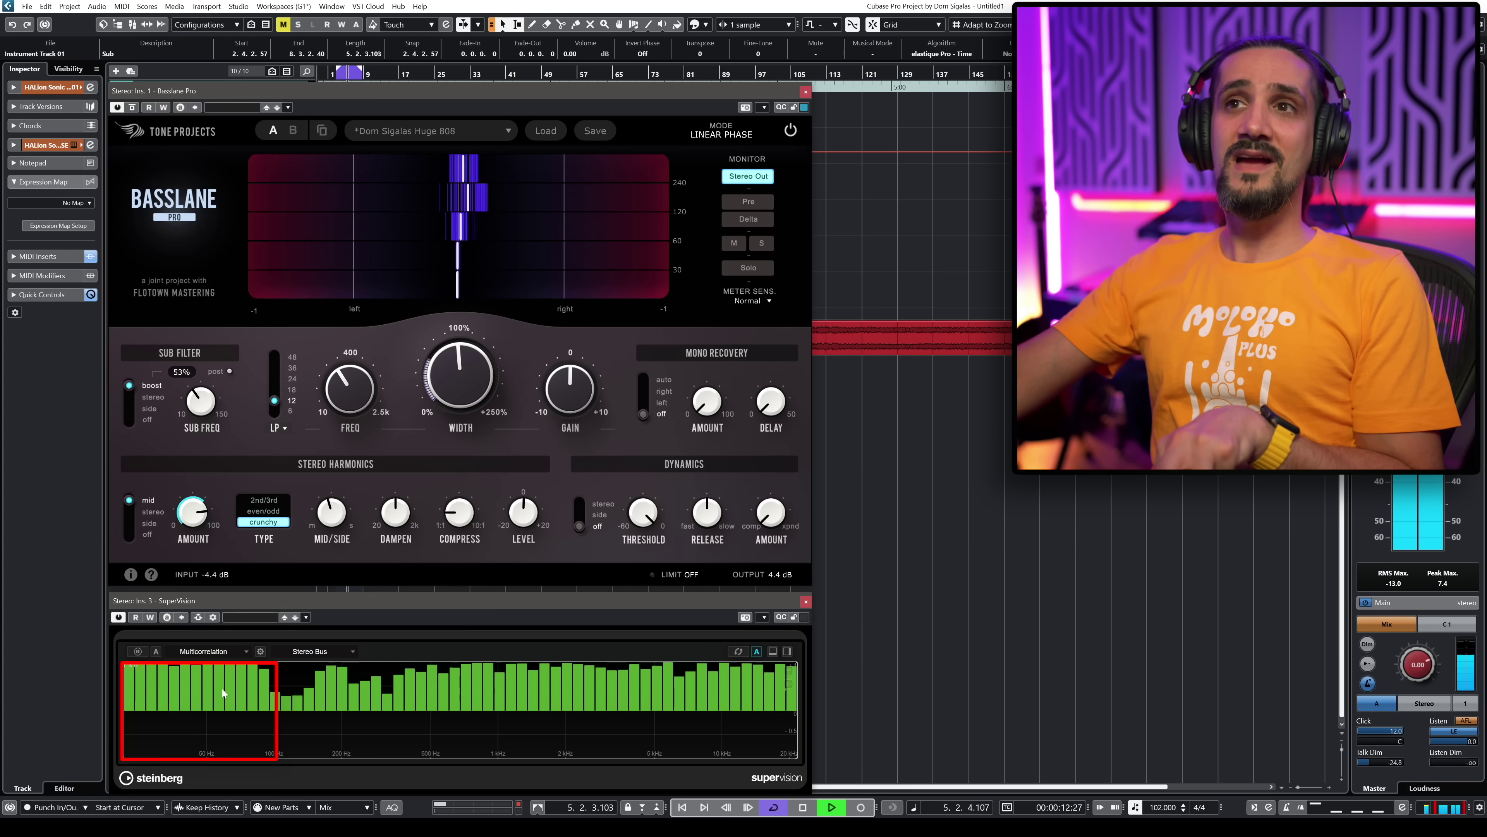
{"action": "mouse_move", "coordinate": [351, 405]}
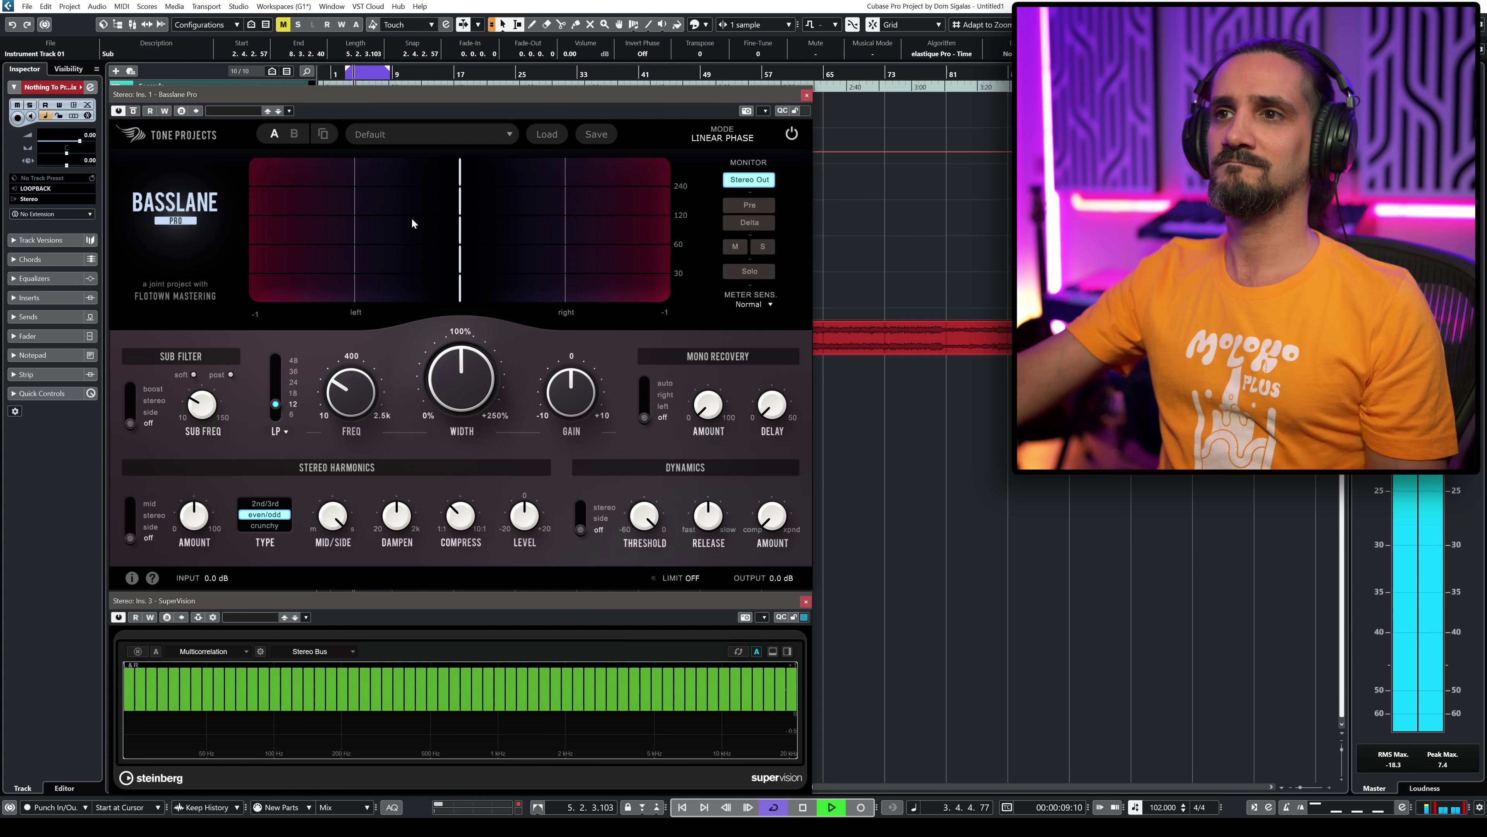
- Stop playback and check the current Width amount
{"action": "left_click", "coordinate": [459, 382]}
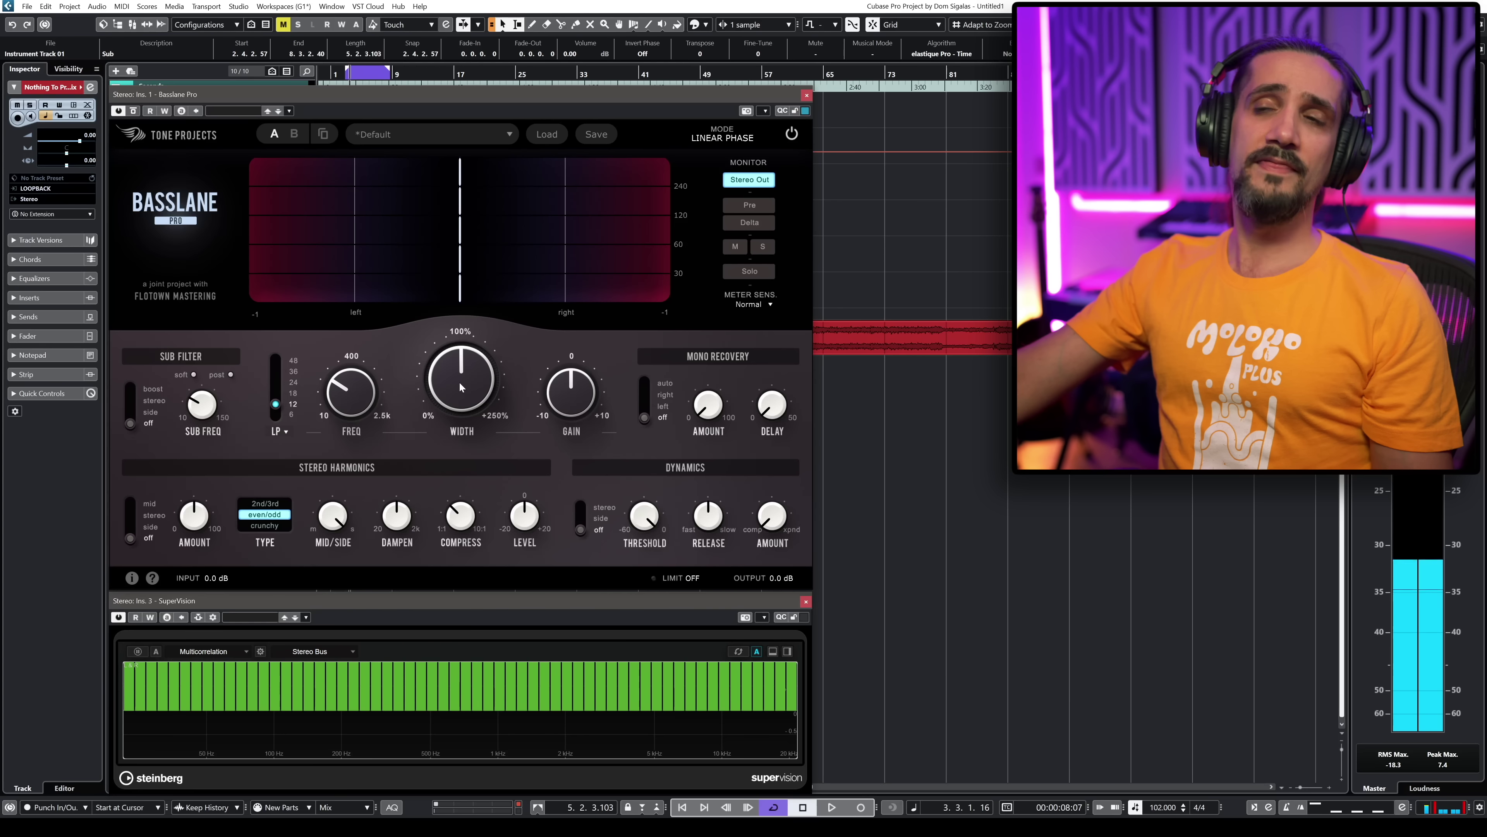
{"action": "key", "text": "space"}
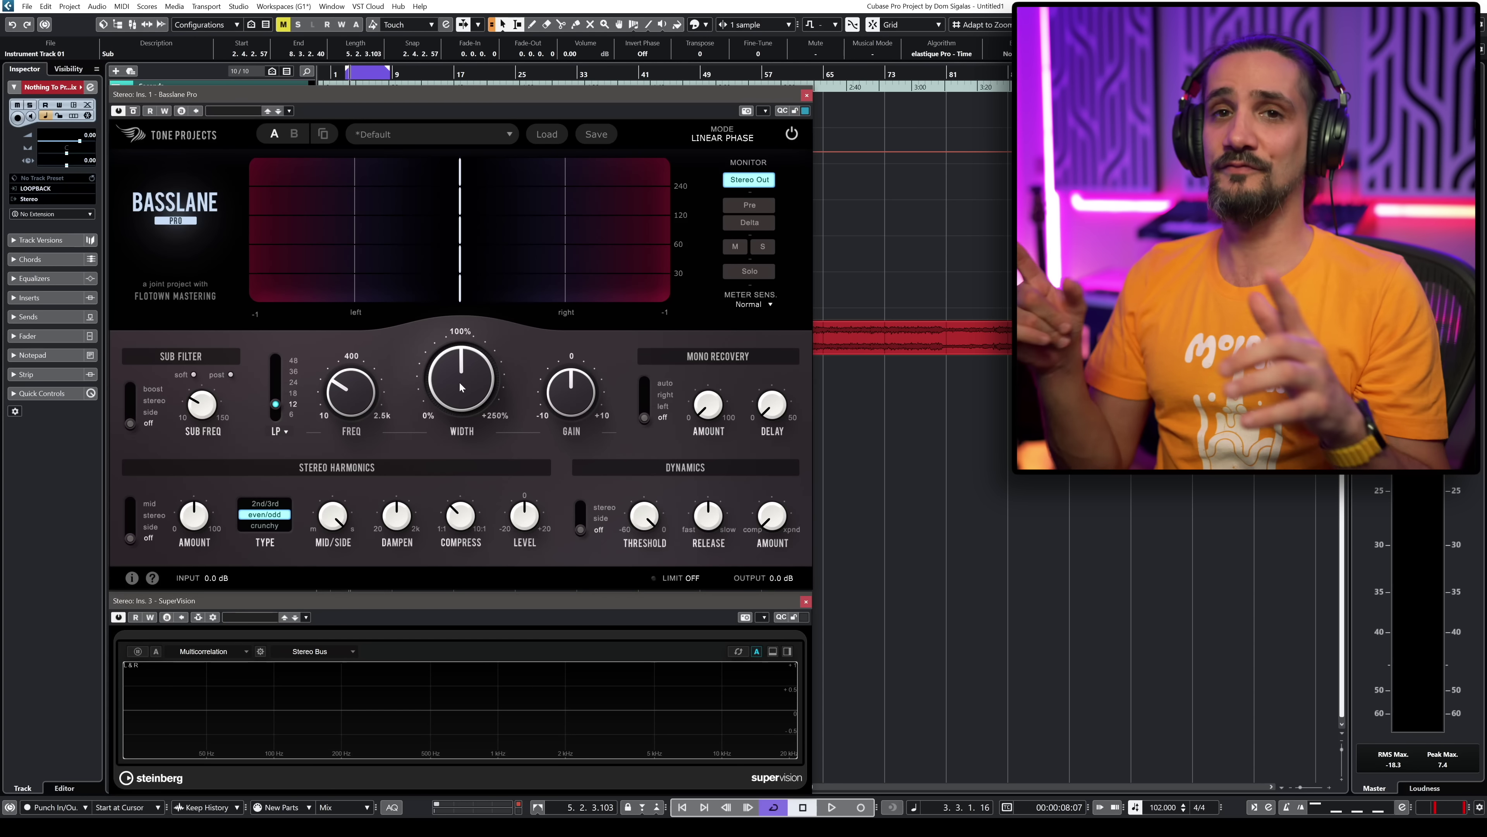
{"action": "left_click", "coordinate": [455, 359]}
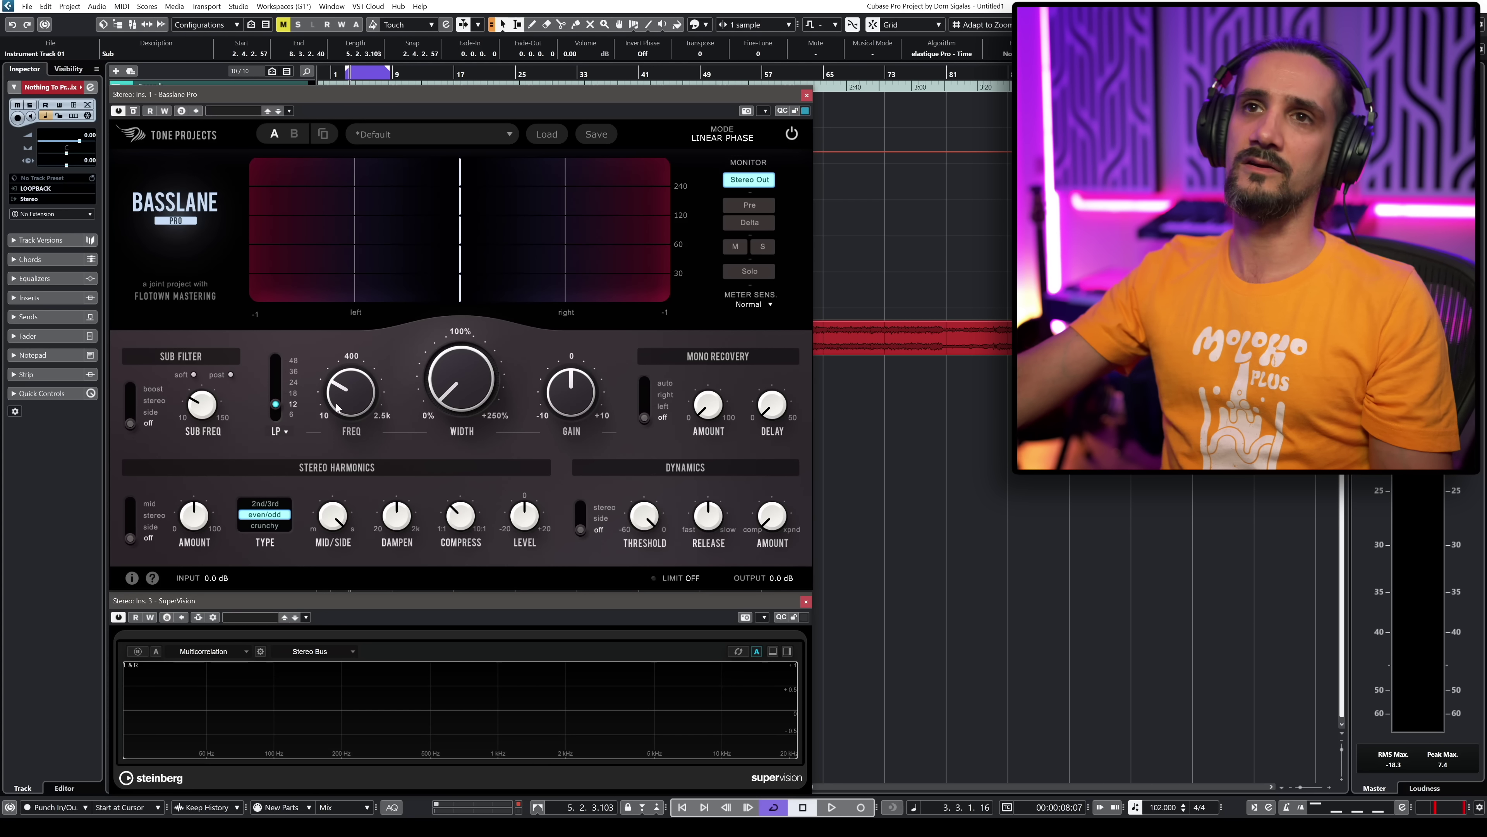
- Turn the Stereo Harmonics amount down to 0 %
{"action": "mouse_move", "coordinate": [441, 392]}
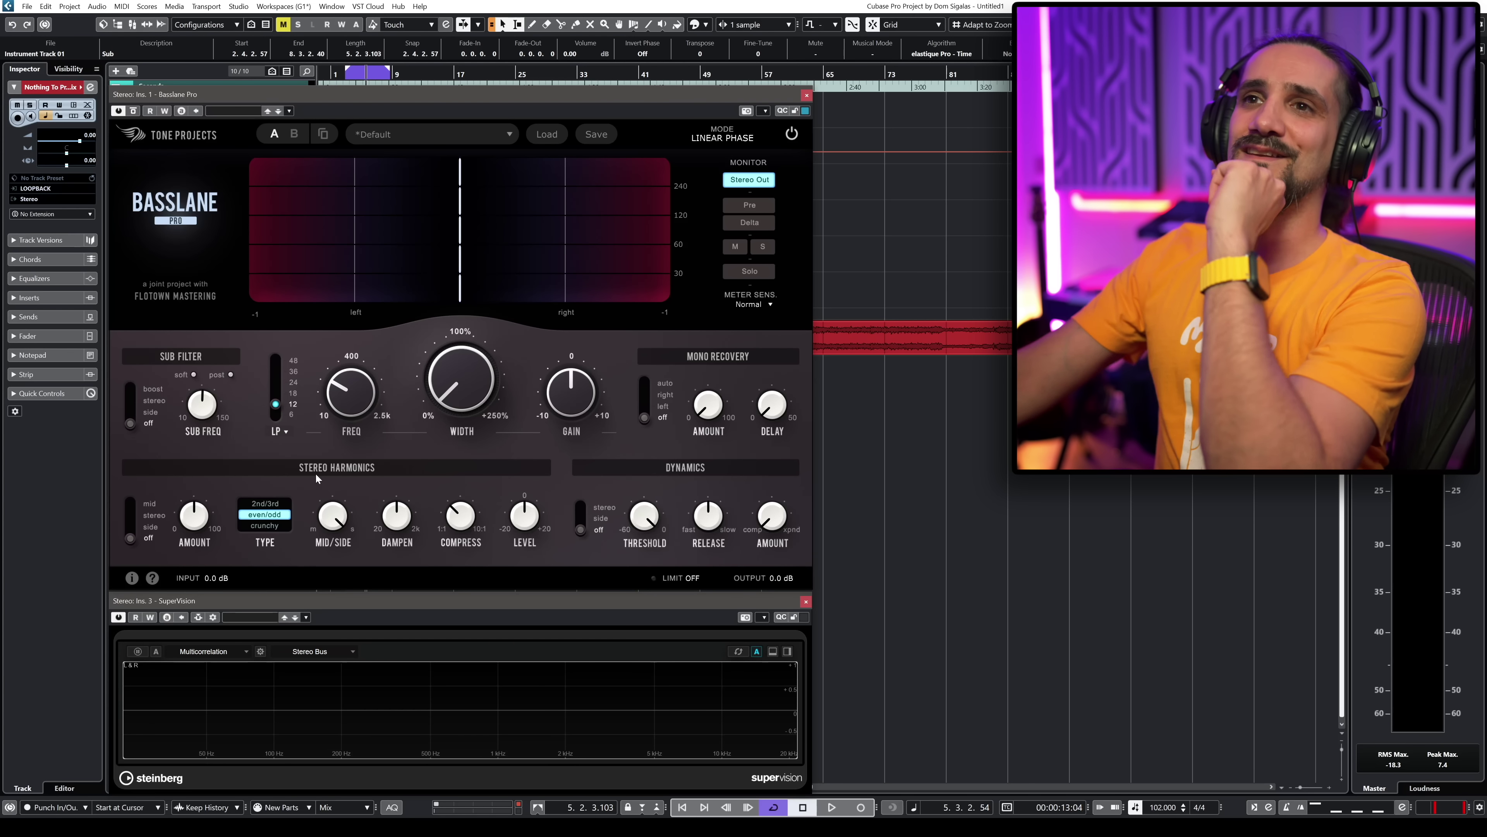
{"action": "mouse_move", "coordinate": [190, 526]}
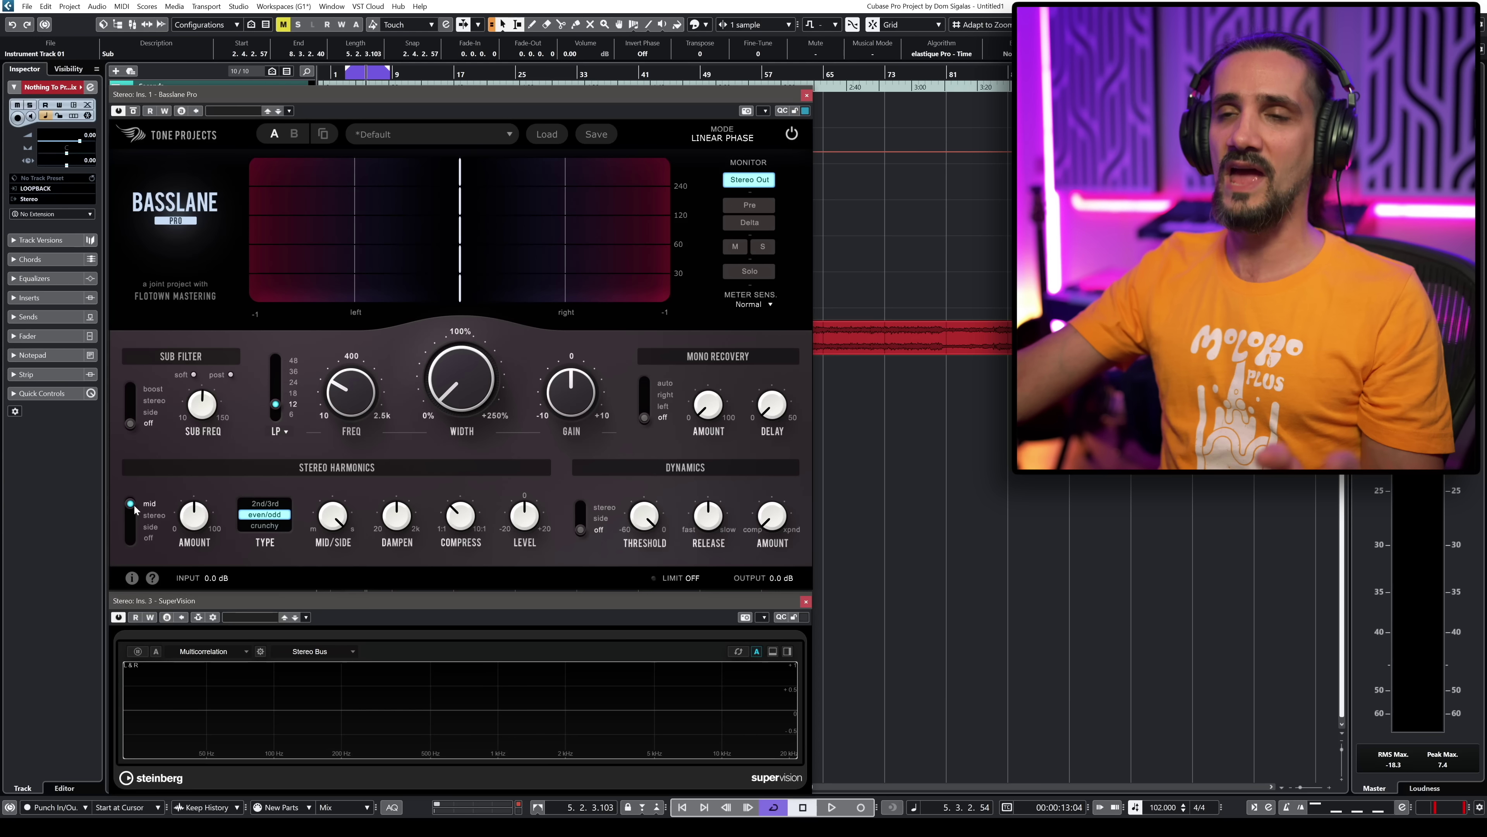
{"action": "left_click_drag", "start_coordinate": [193, 514], "coordinate": [185, 789]}
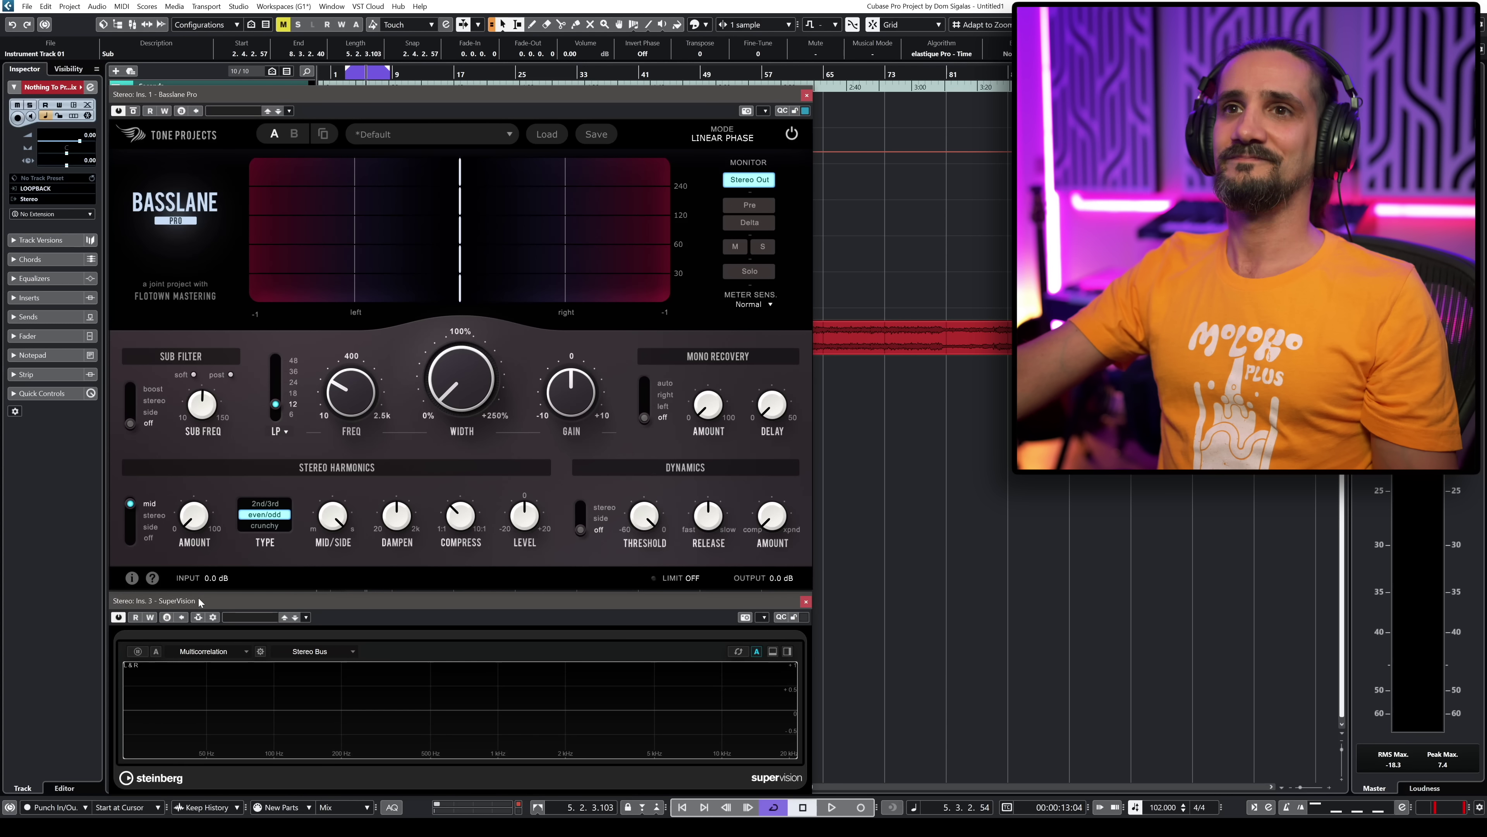
- During playback, try 2nd/3rd then crunchy harmonics, ending with the amount near 86 %
{"action": "key", "text": "space"}
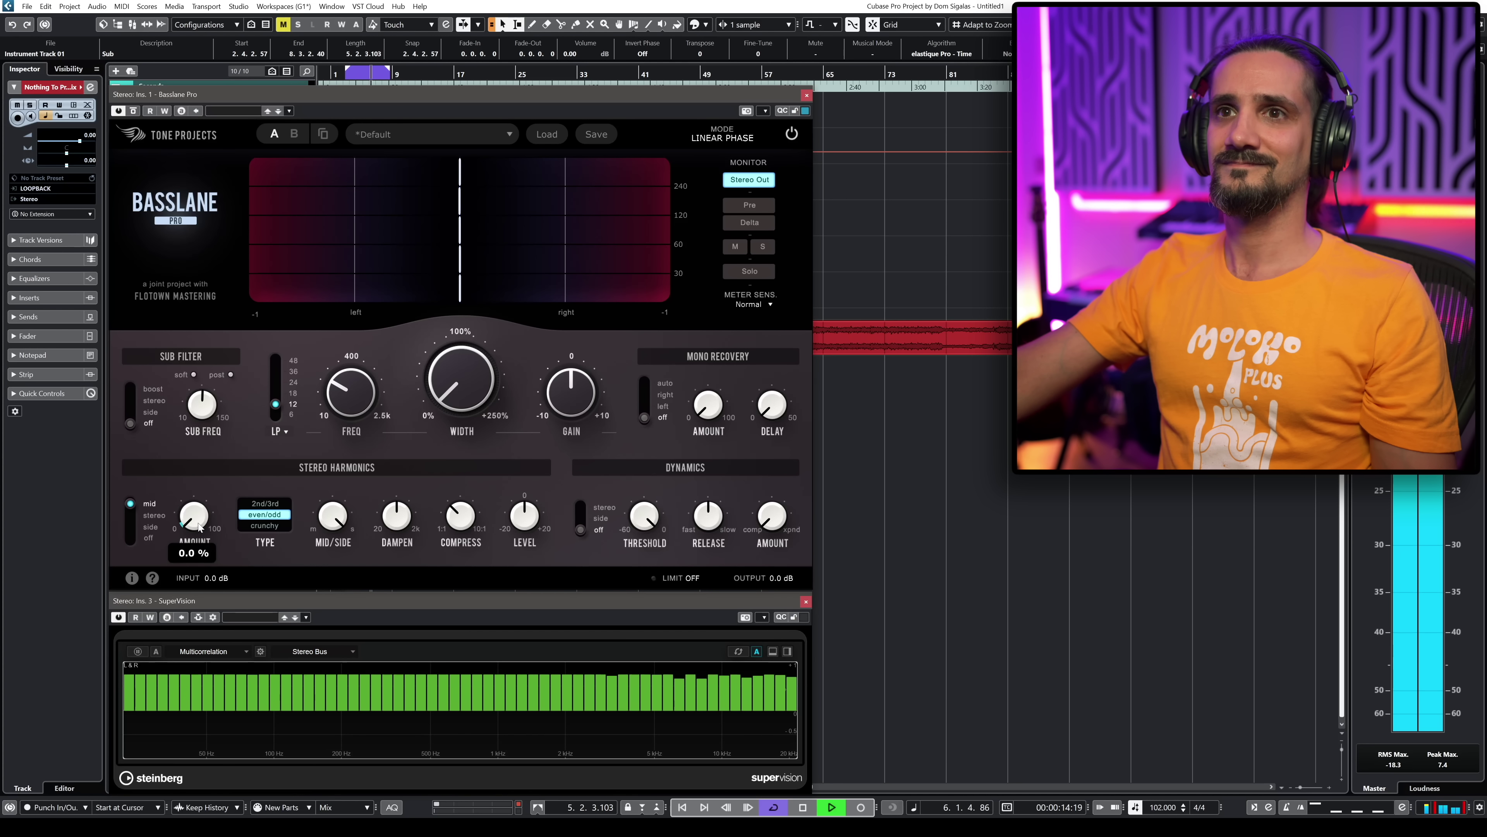
{"action": "left_click_drag", "start_coordinate": [199, 527], "coordinate": [196, 246]}
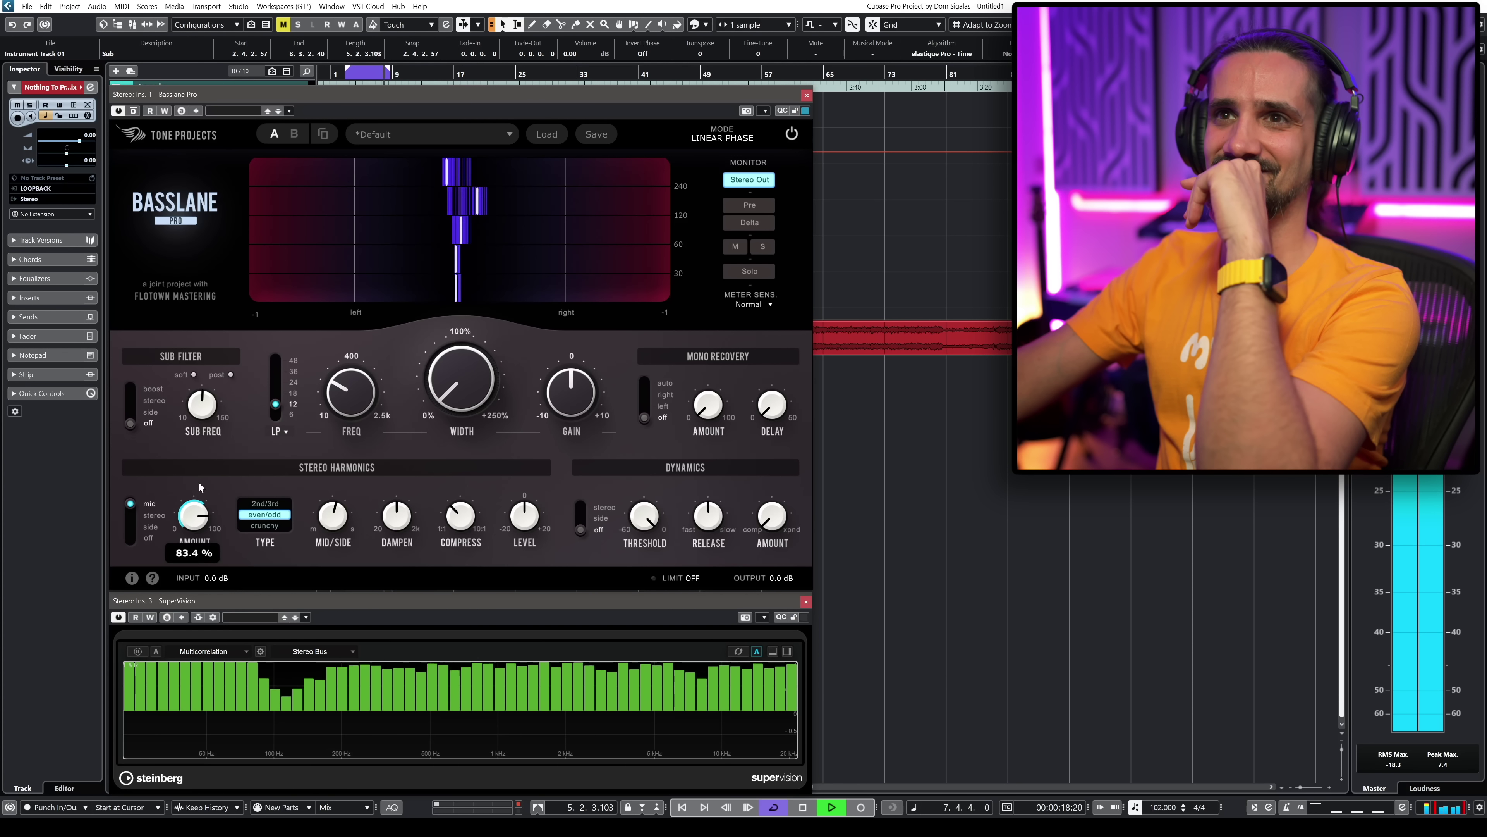
{"action": "left_click", "coordinate": [266, 504]}
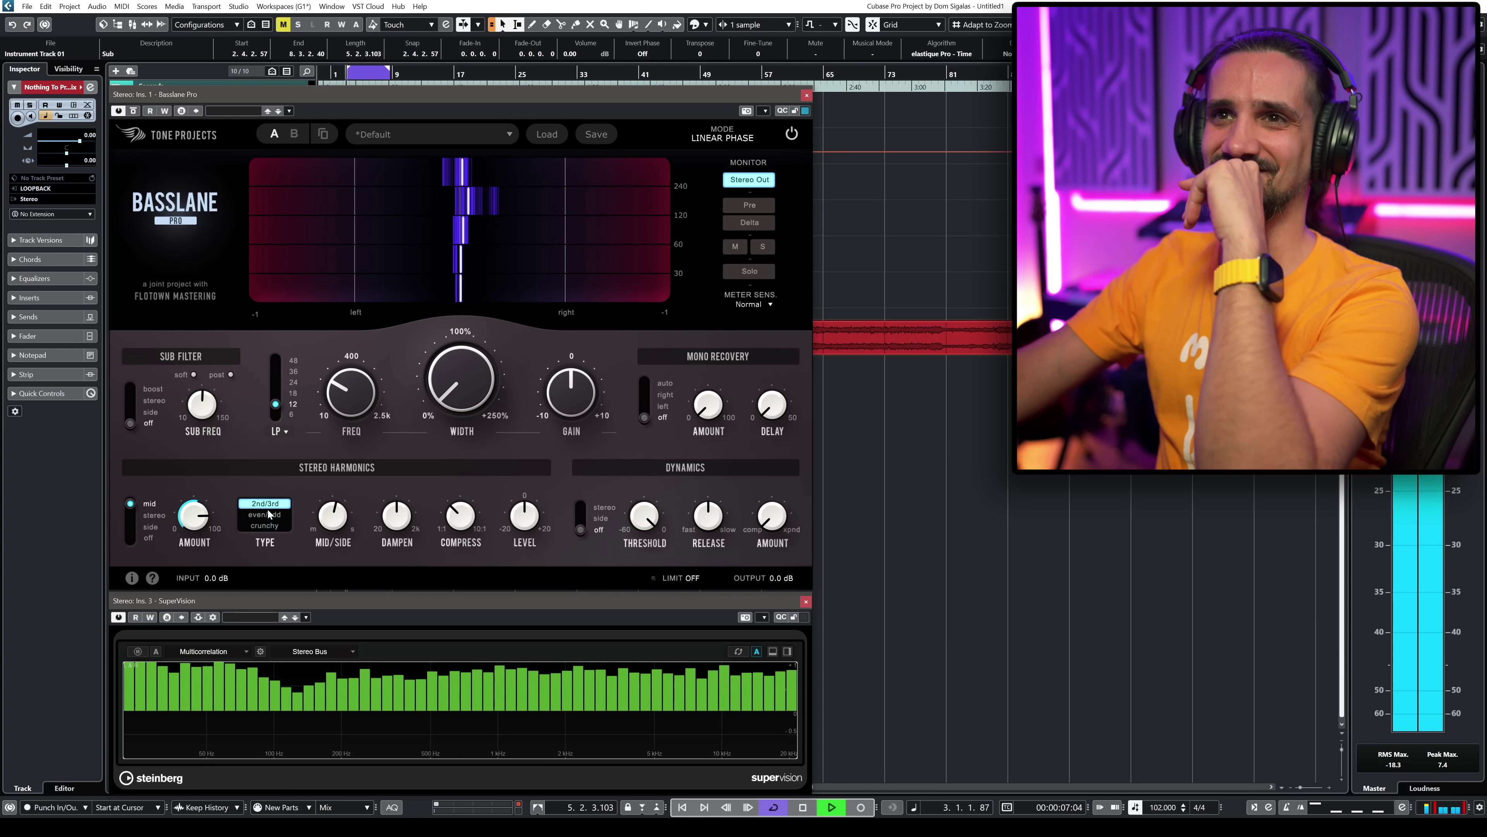
{"action": "left_click_drag", "start_coordinate": [199, 515], "coordinate": [201, 523]}
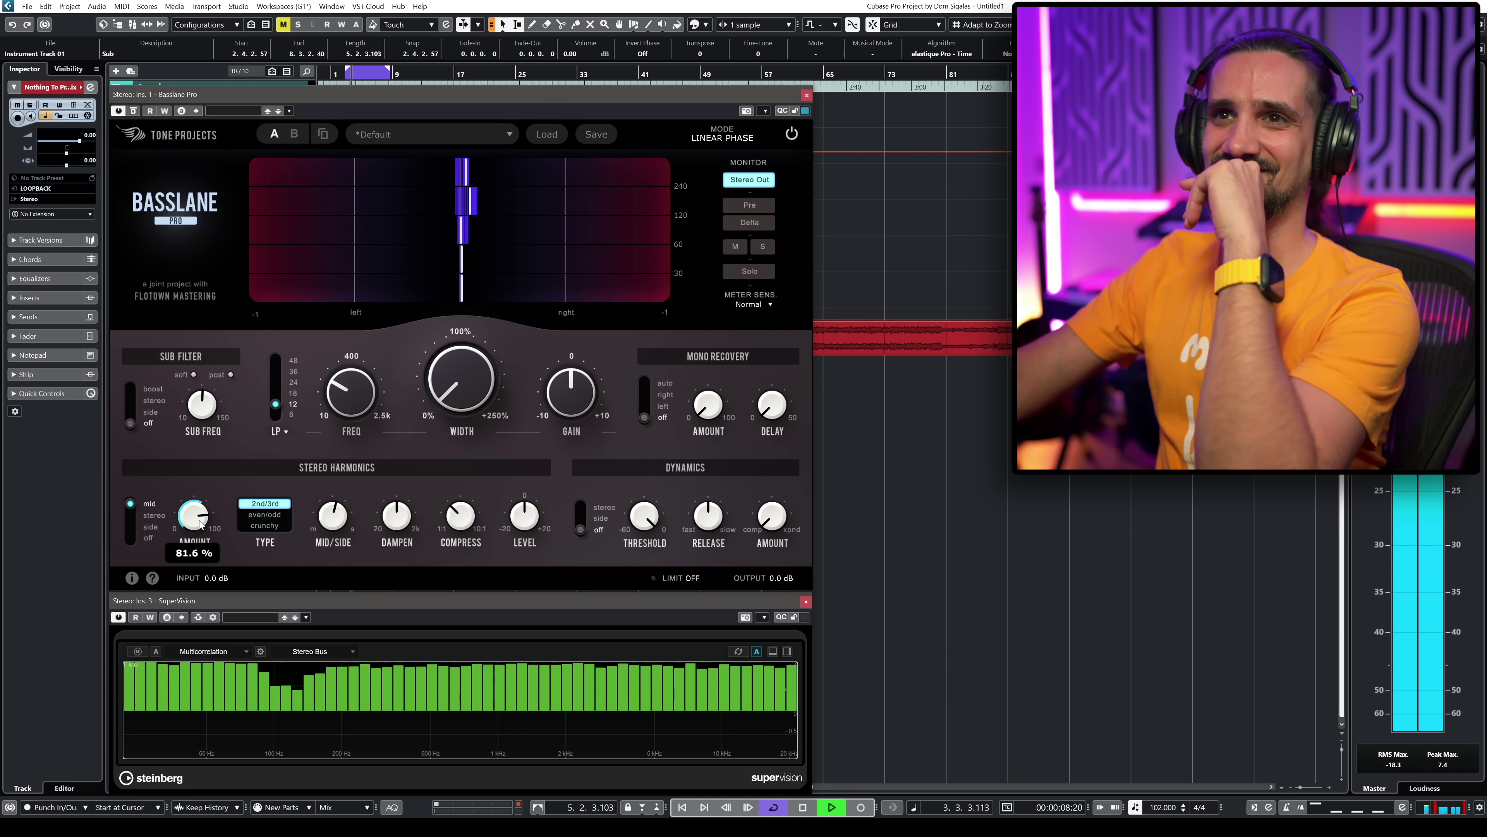
{"action": "left_click", "coordinate": [268, 525]}
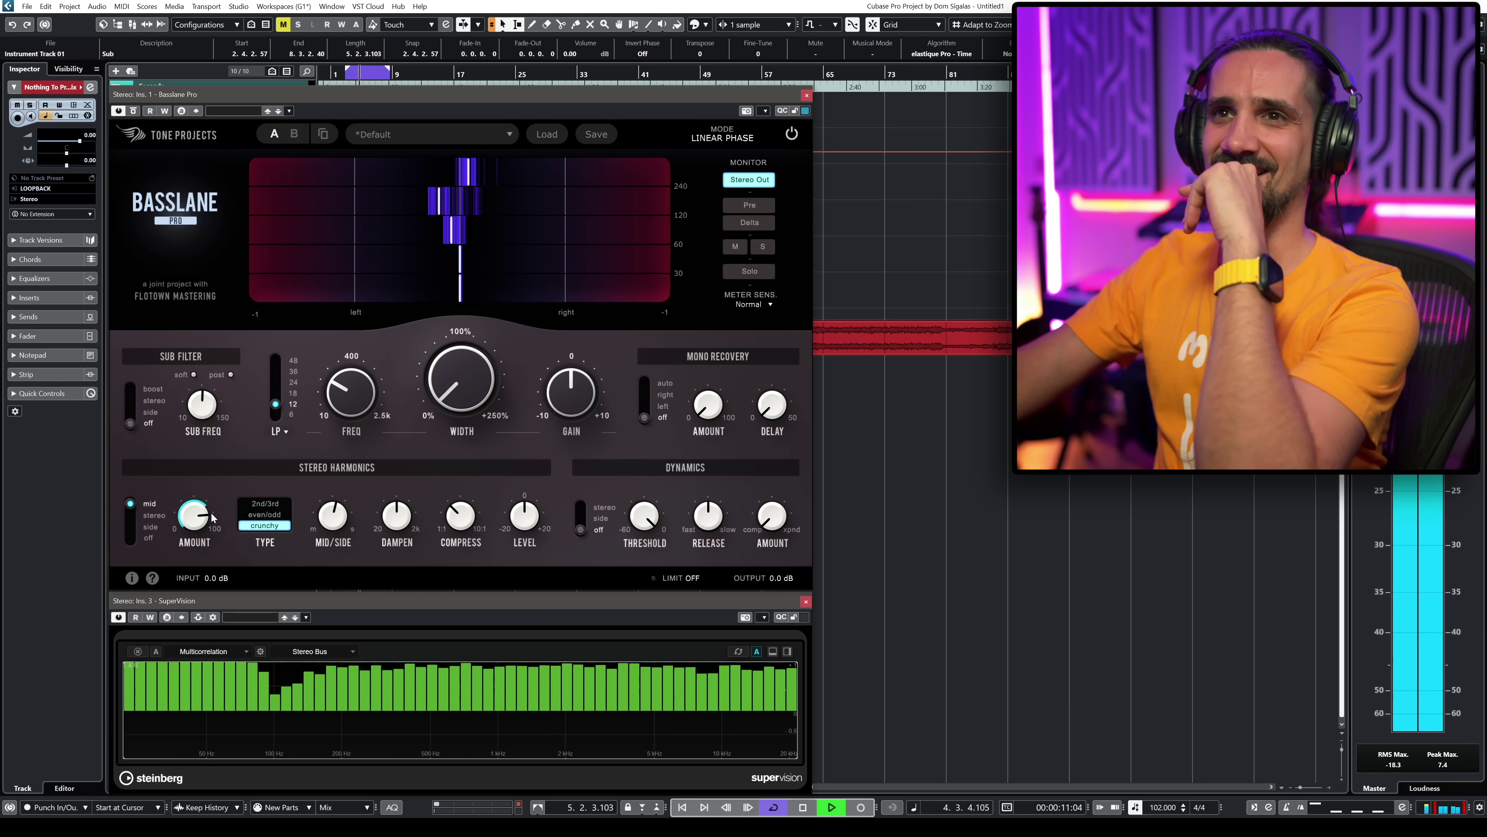
{"action": "left_click_drag", "start_coordinate": [196, 515], "coordinate": [200, 500]}
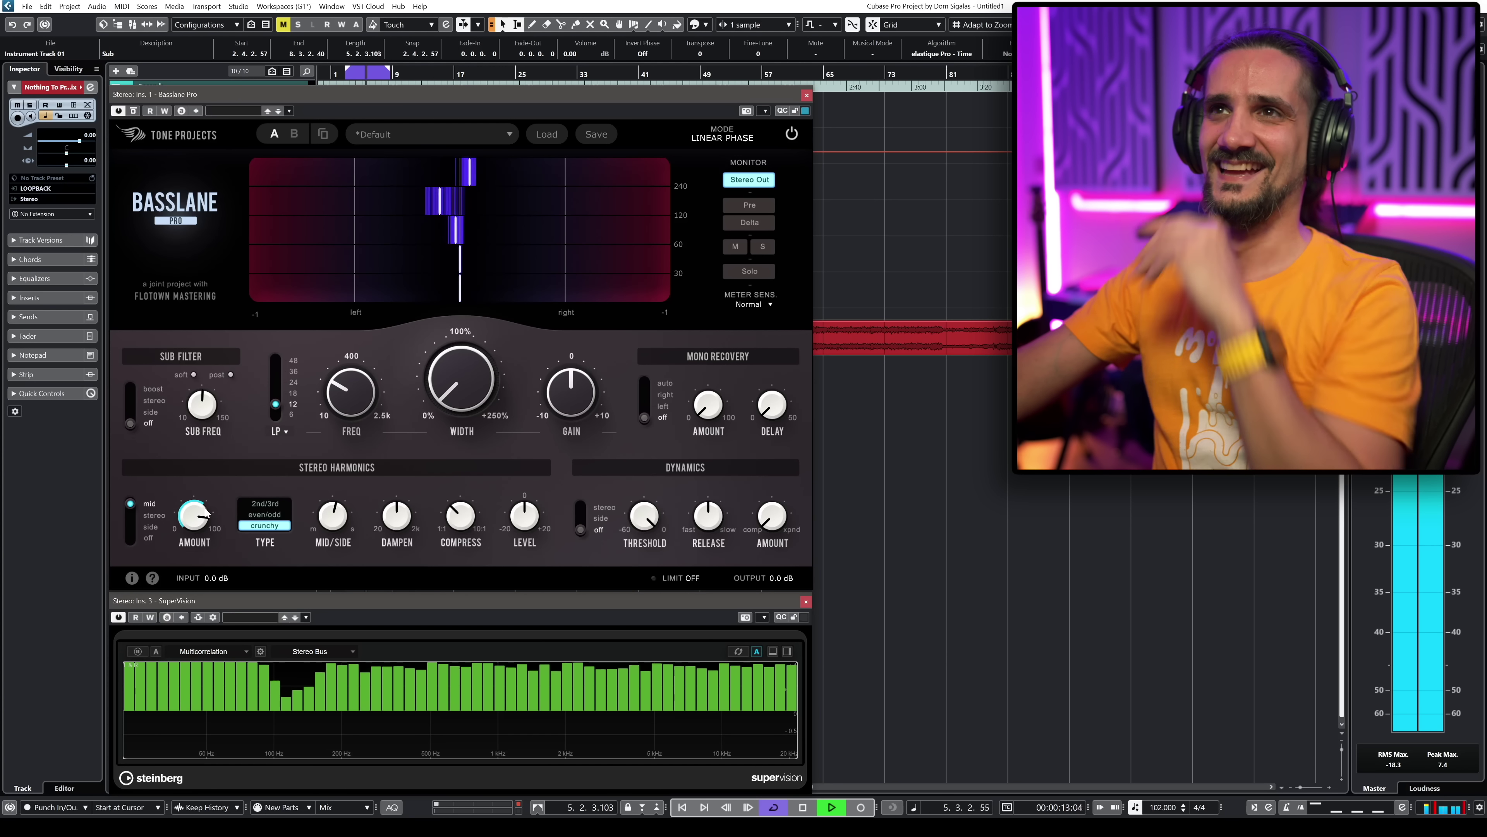
{"action": "key", "text": "space"}
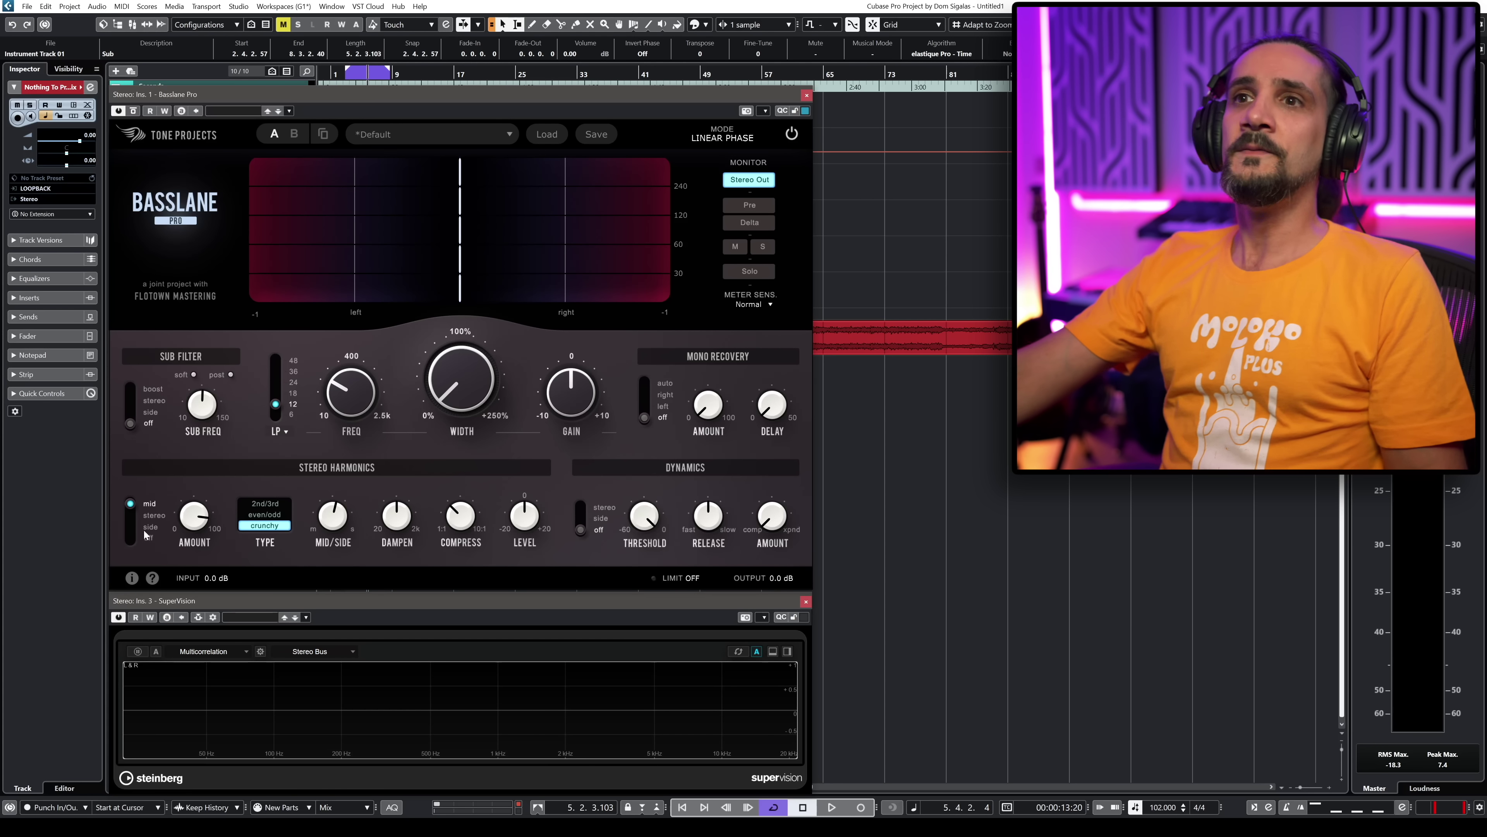
{"action": "mouse_move", "coordinate": [326, 526]}
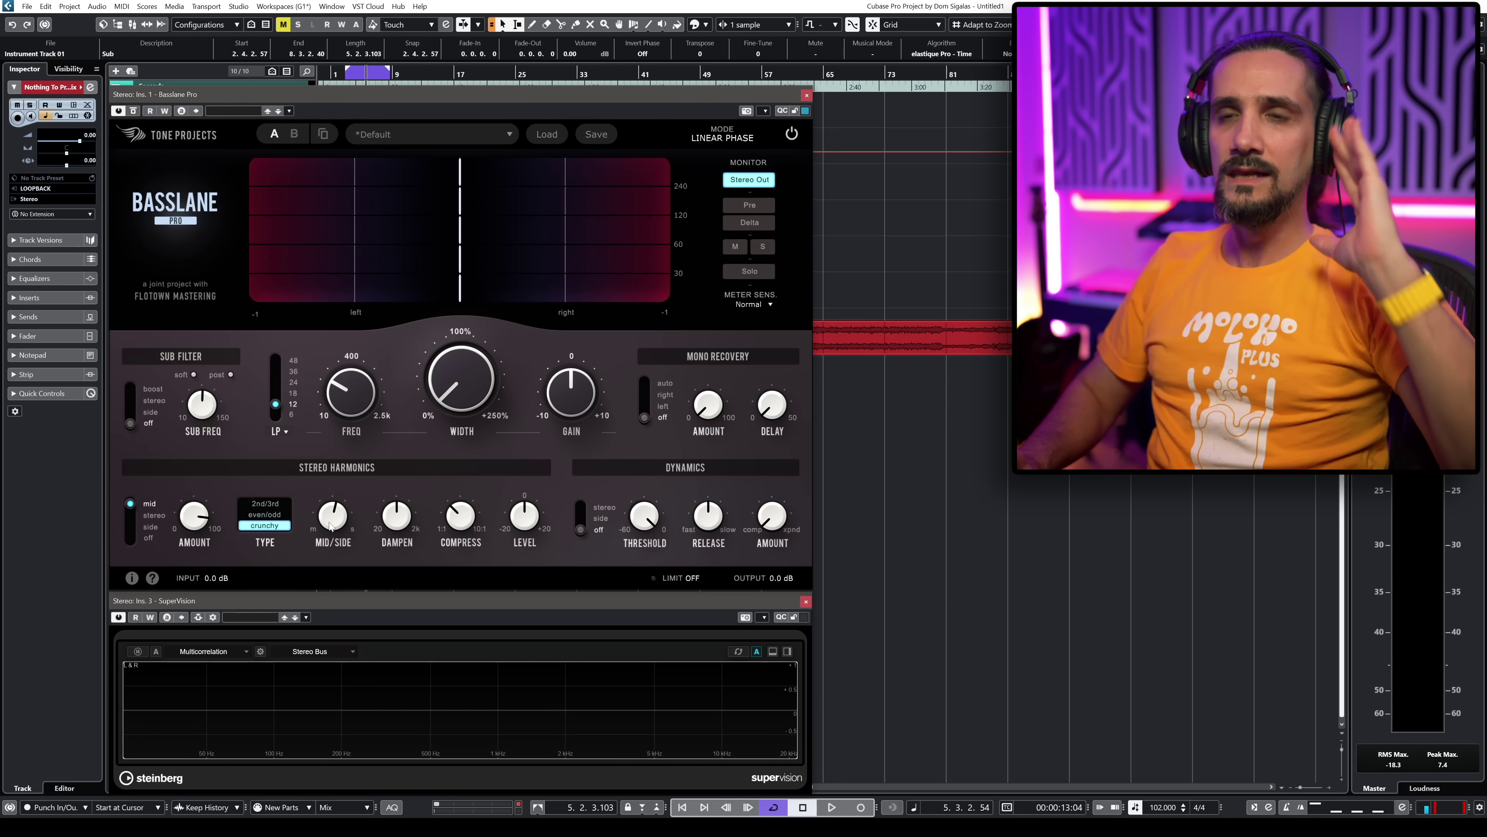
- While playing, lift harmonics Level from -20 dB to -7.9 dB and Dampen to 632.6 Hz
{"action": "mouse_move", "coordinate": [395, 526]}
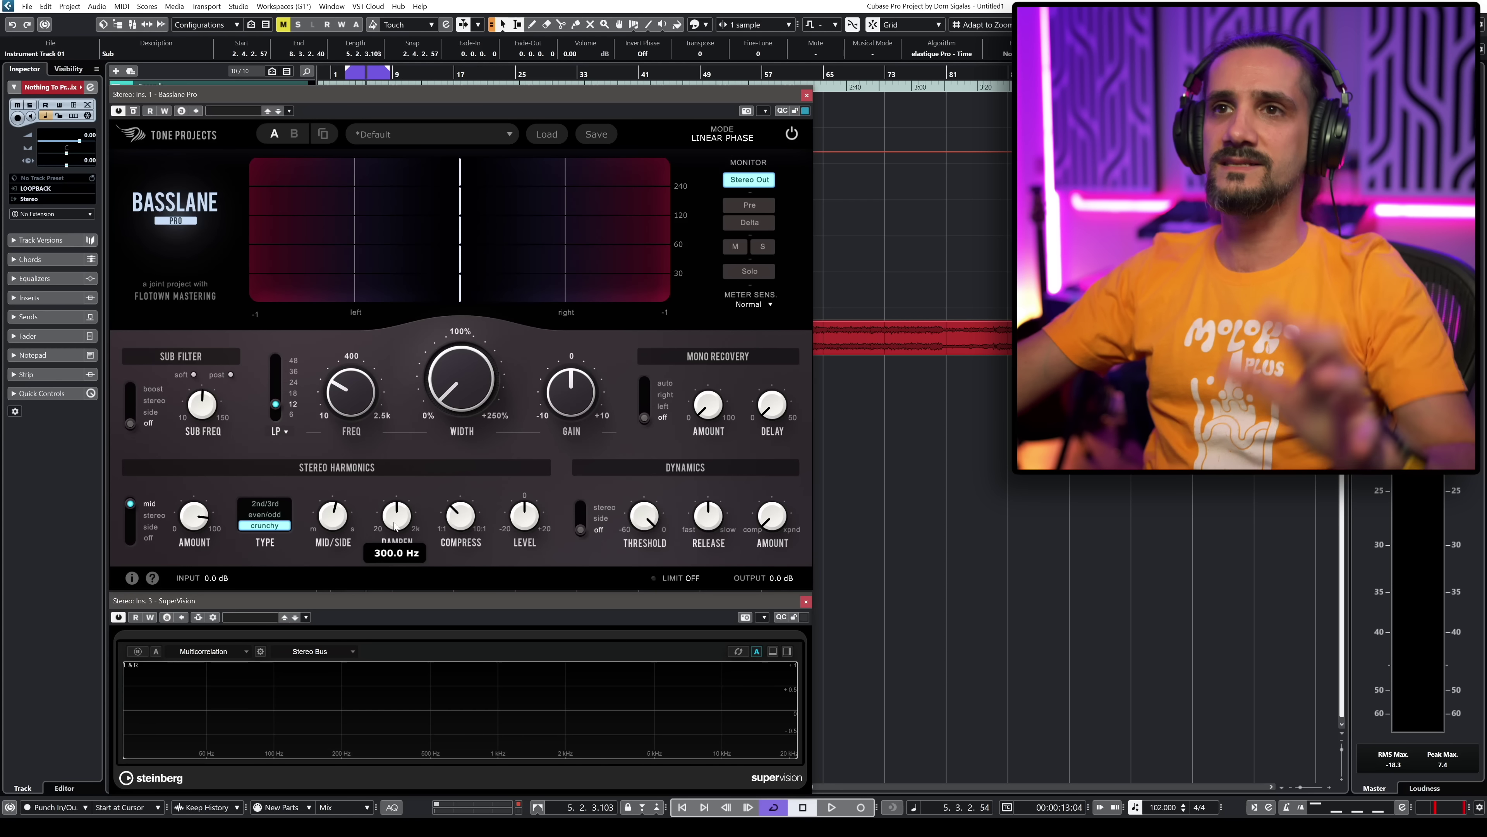
{"action": "mouse_move", "coordinate": [524, 525]}
{"action": "key", "text": "space"}
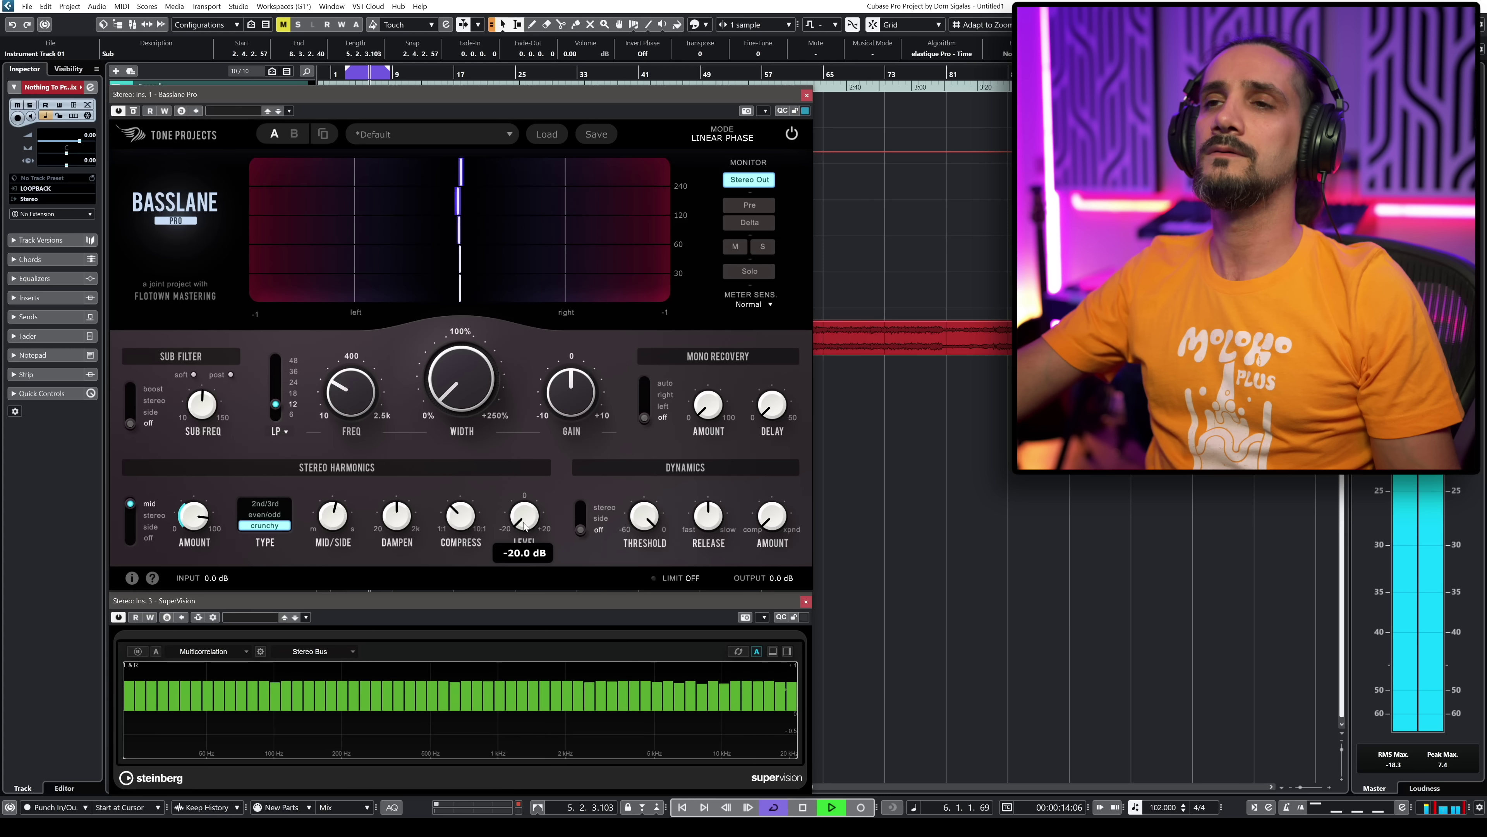
{"action": "left_click_drag", "start_coordinate": [524, 526], "coordinate": [532, 290]}
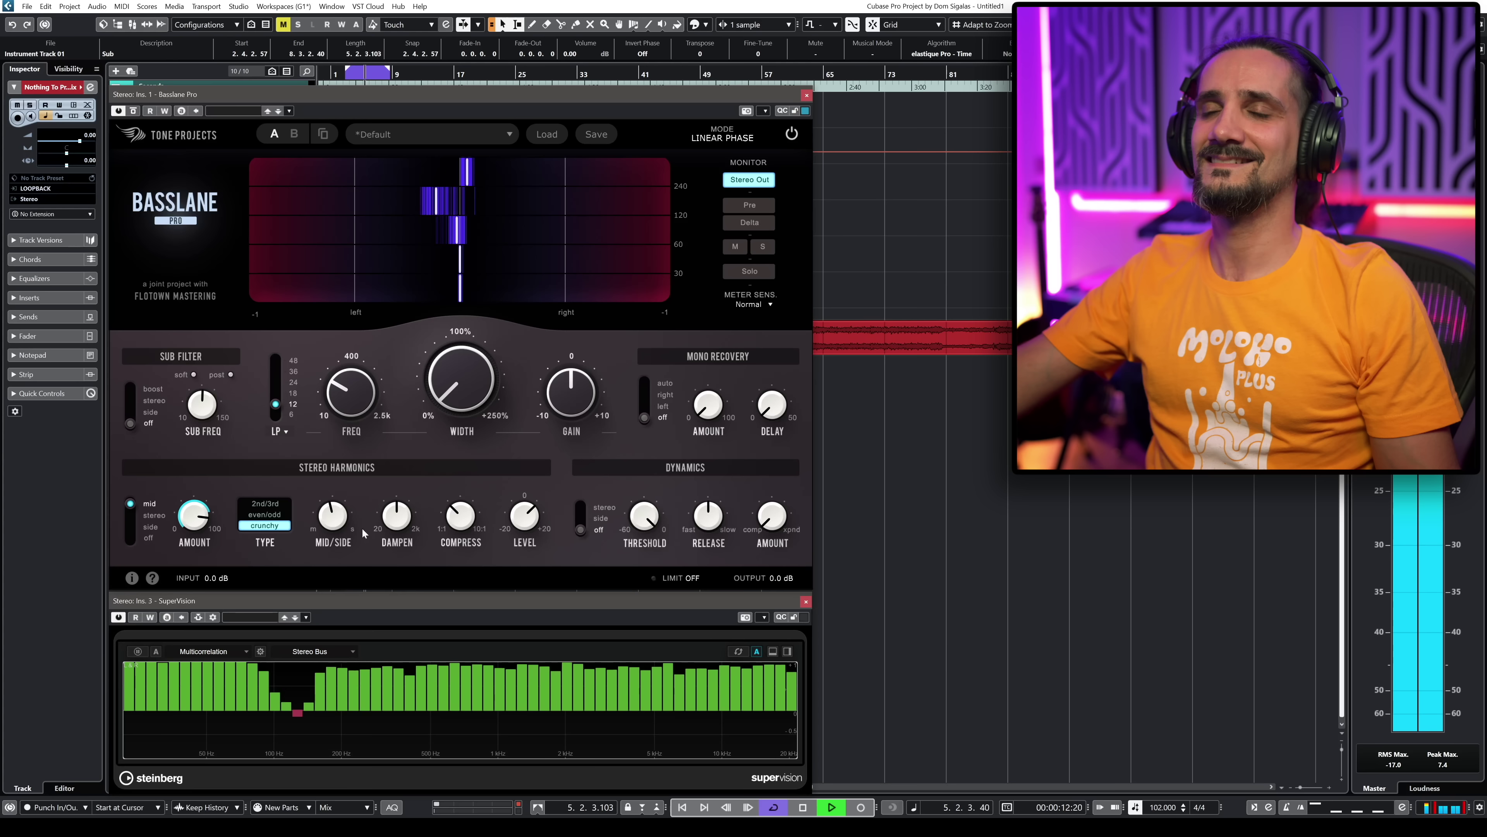
{"action": "mouse_move", "coordinate": [400, 513]}
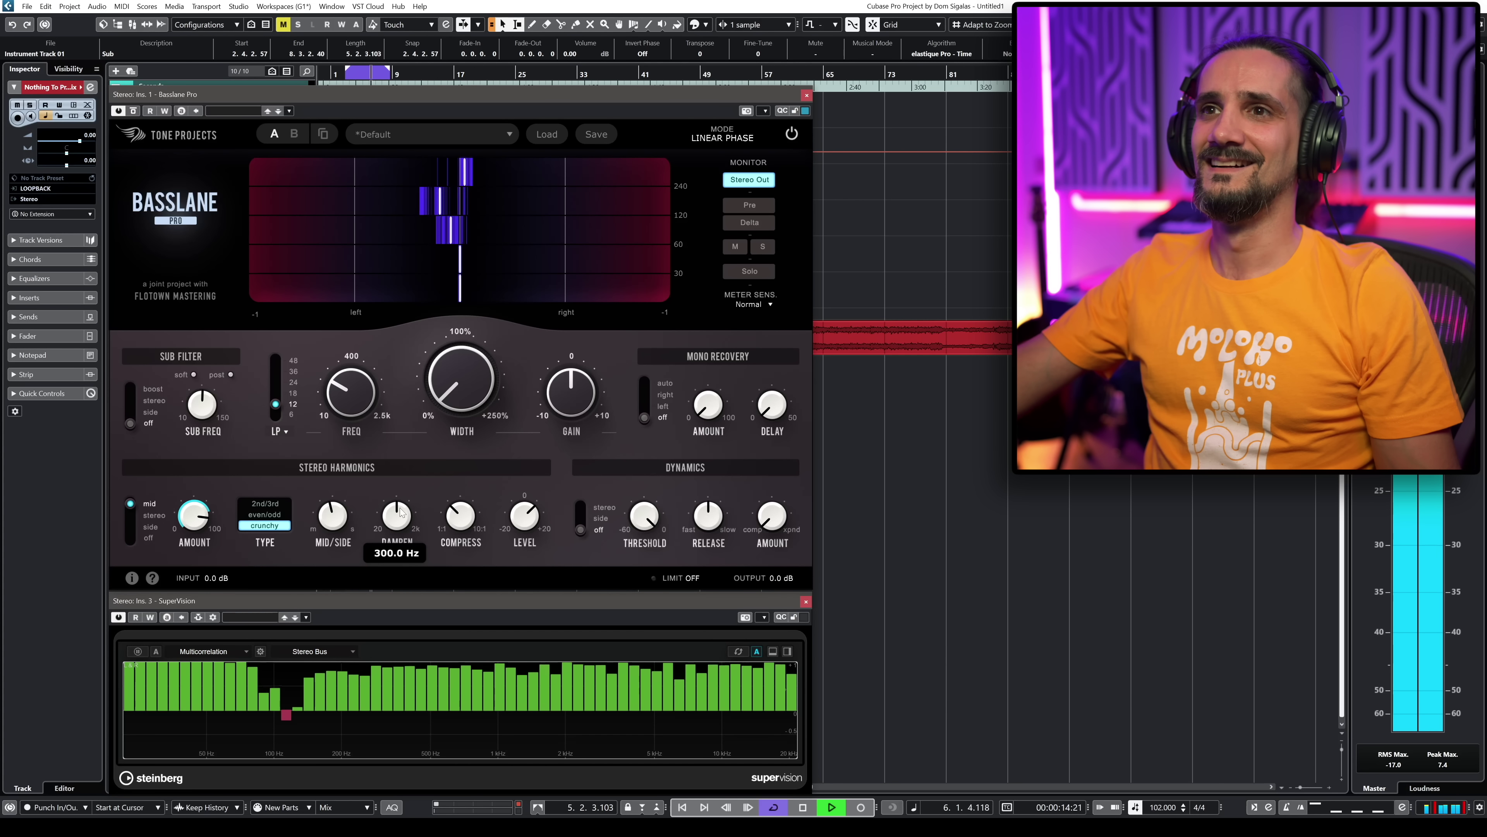
{"action": "scroll", "coordinate": [400, 512], "scroll_direction": "up", "scroll_amount": 5}
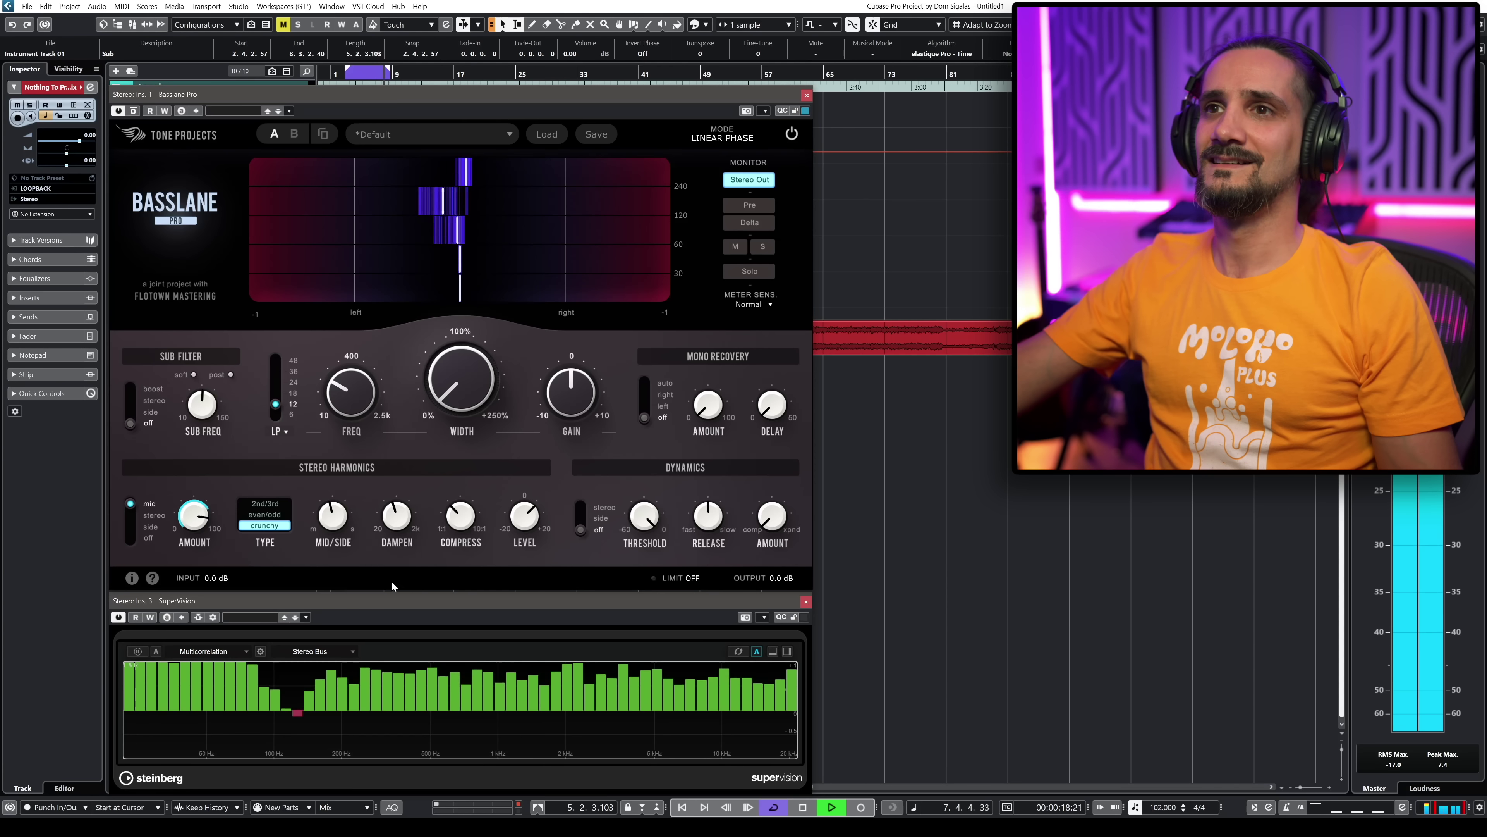
{"action": "mouse_move", "coordinate": [457, 517]}
{"action": "key", "text": "space"}
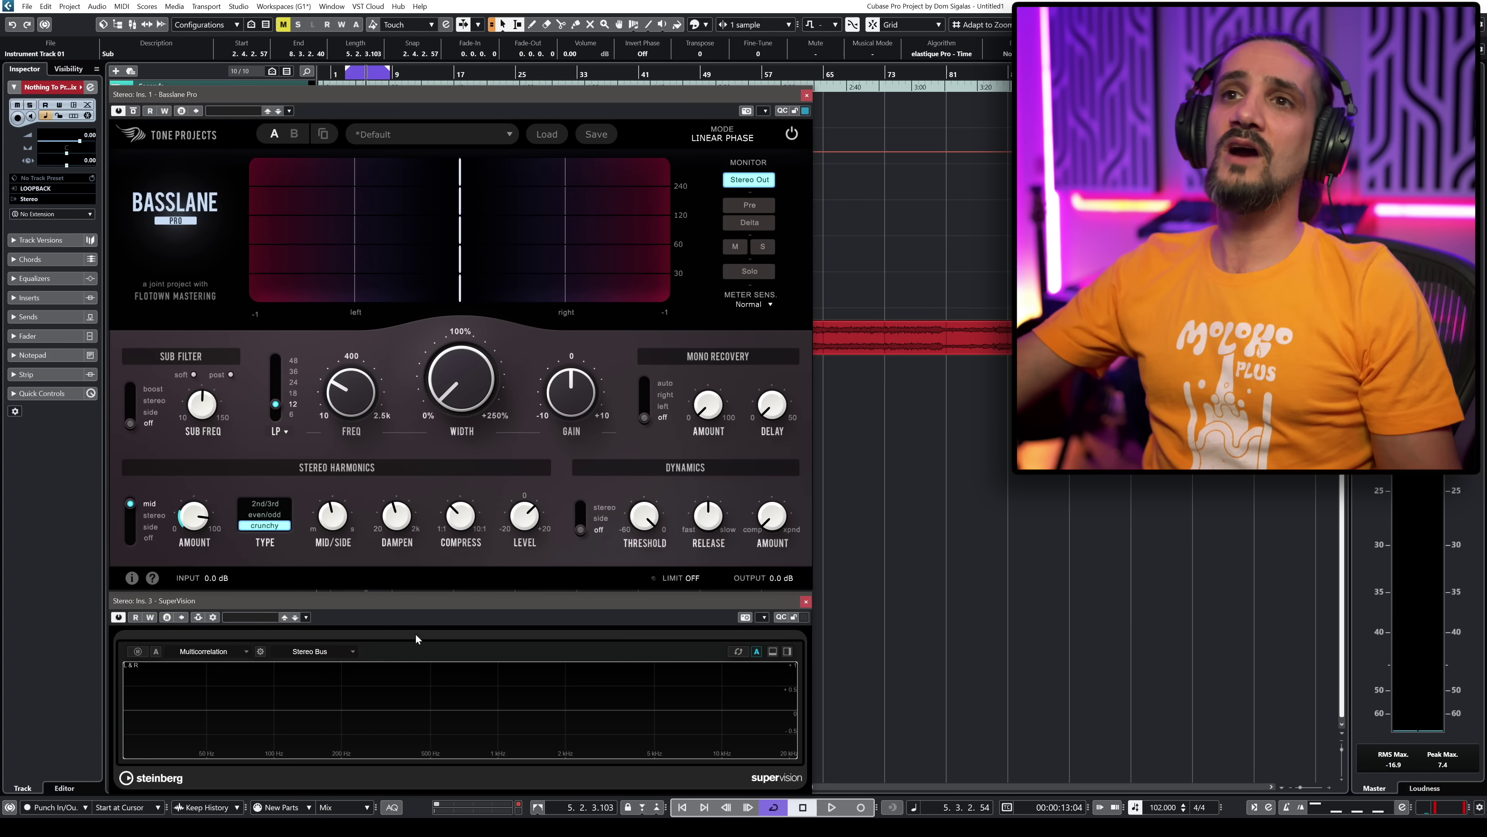
- Cycle the harmonics type through 2nd/3rd and even/odd while playing, returning to crunchy
{"action": "left_click", "coordinate": [258, 507]}
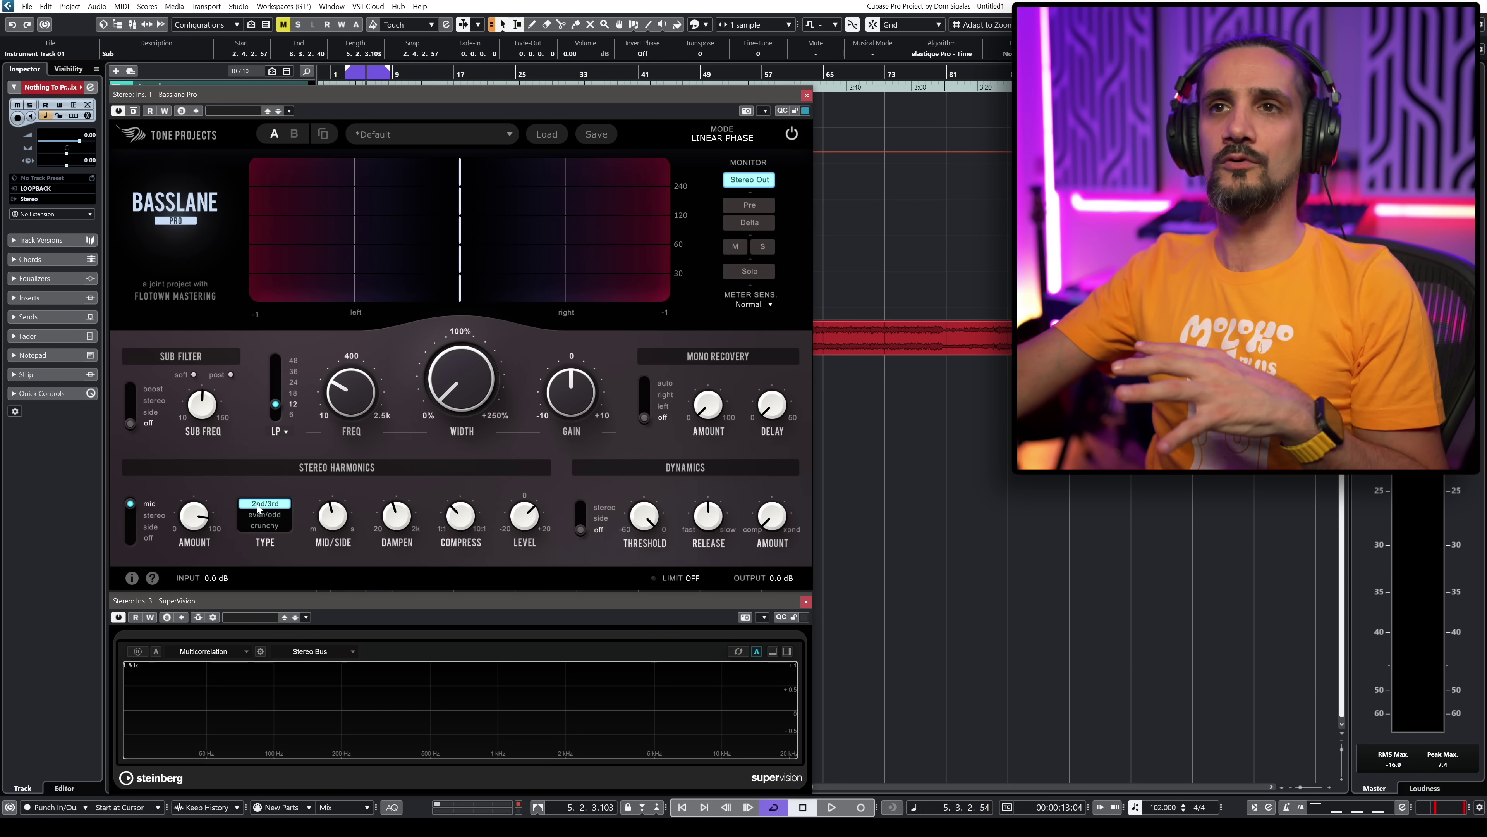
{"action": "left_click", "coordinate": [264, 515]}
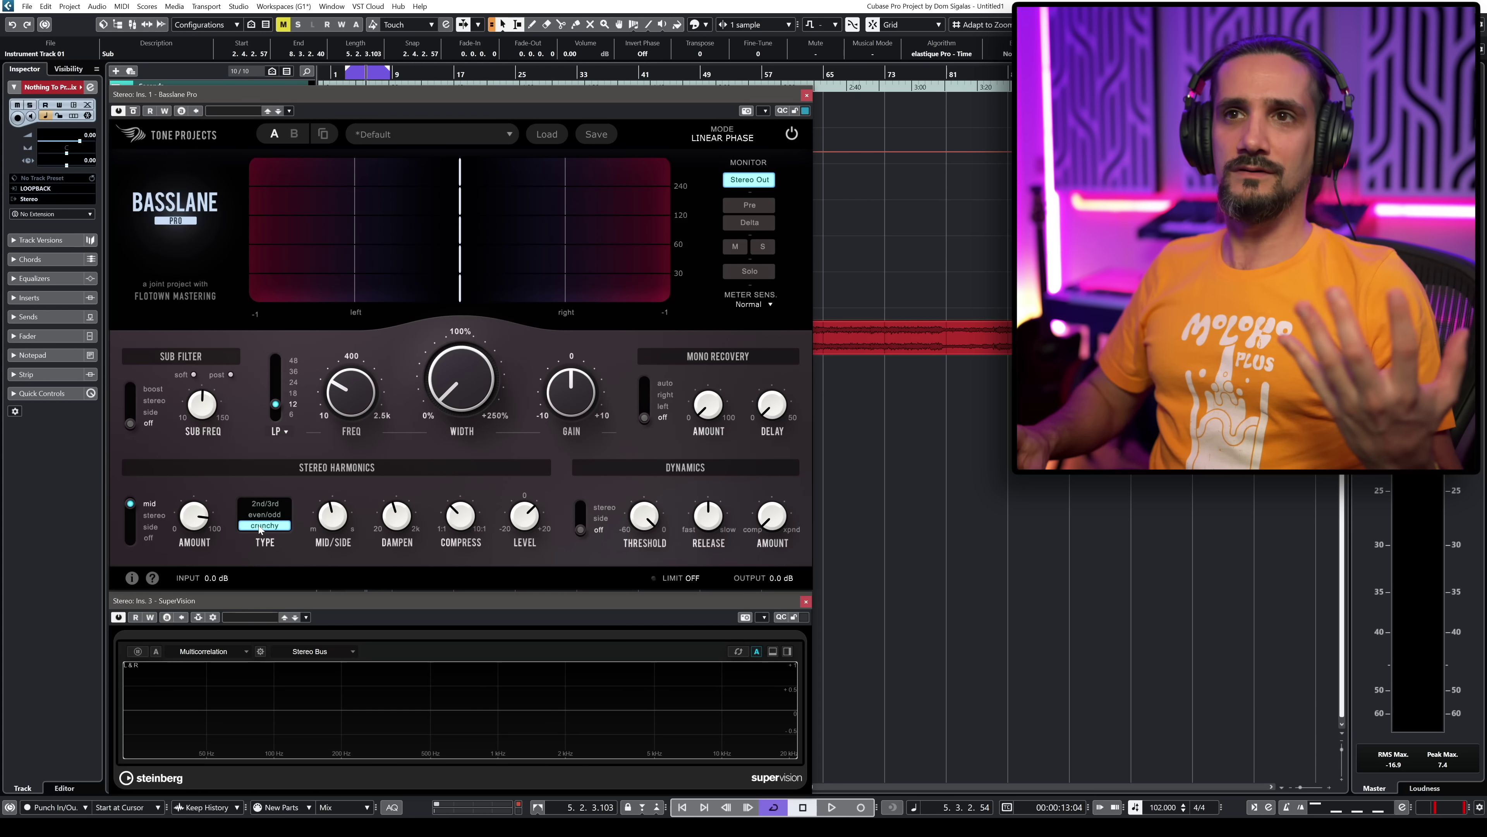
{"action": "key", "text": "space"}
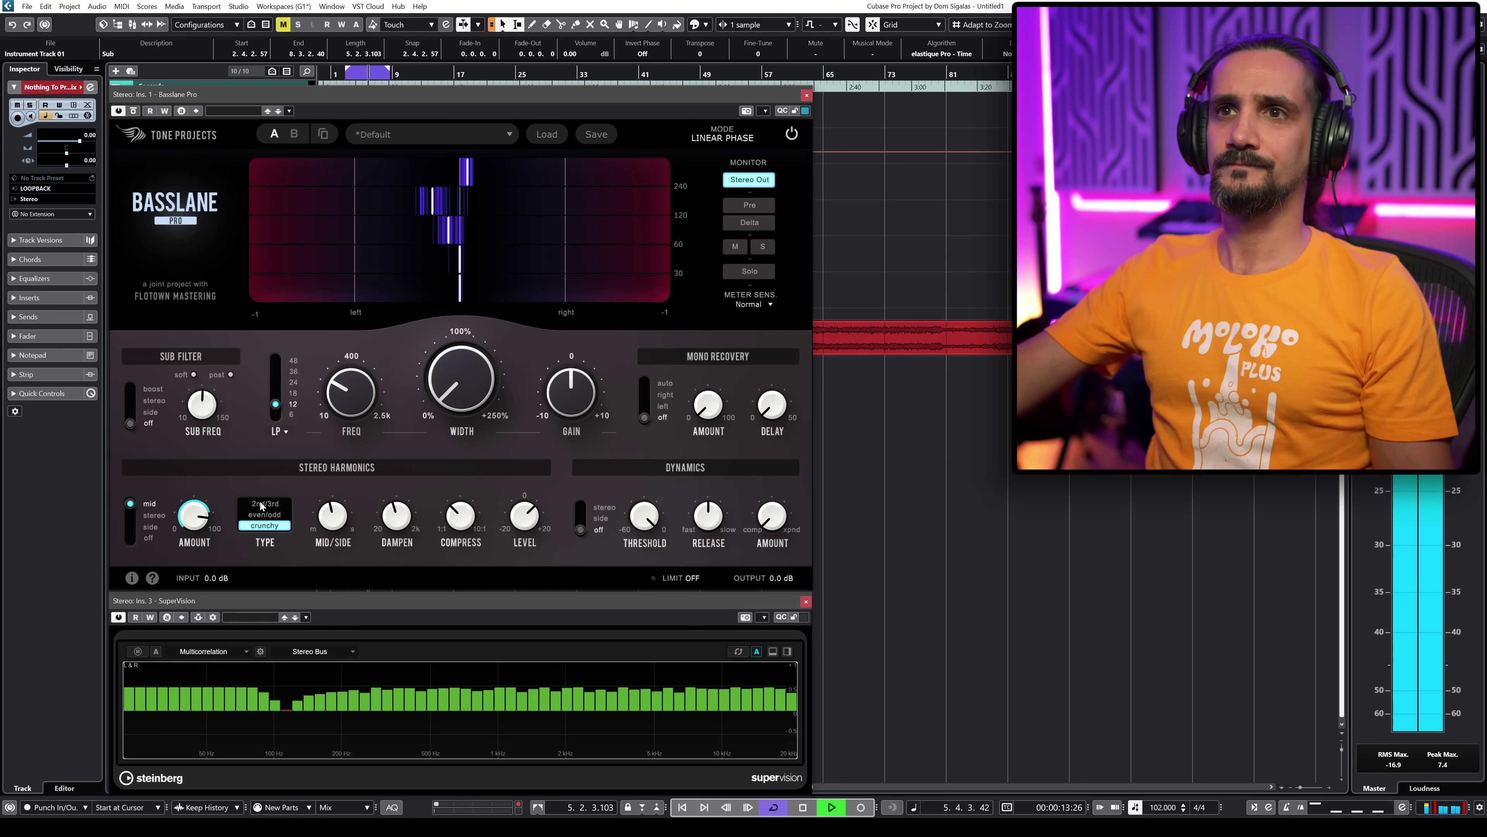
{"action": "left_click", "coordinate": [261, 506]}
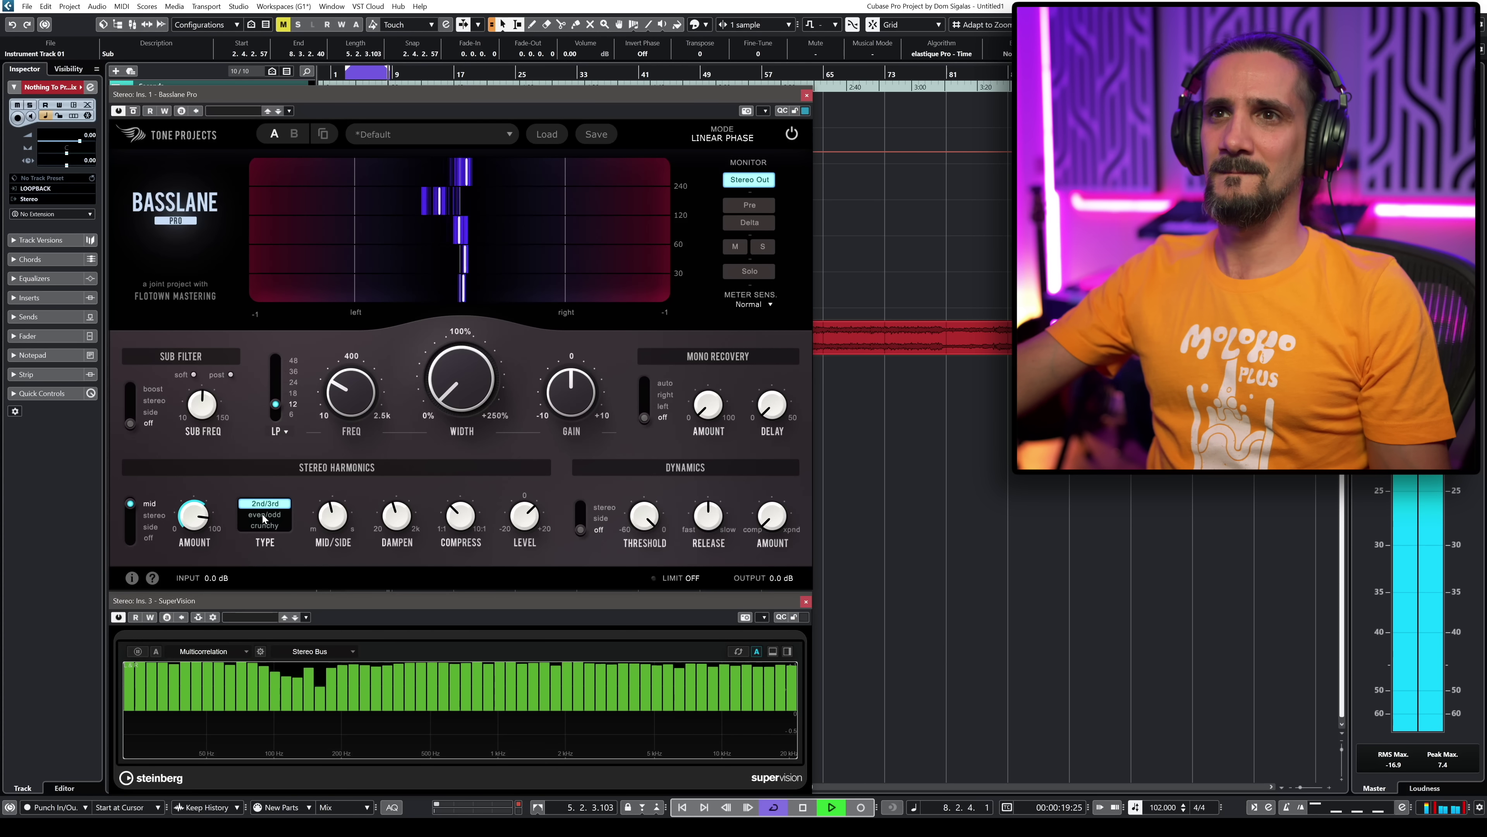
{"action": "left_click", "coordinate": [263, 515]}
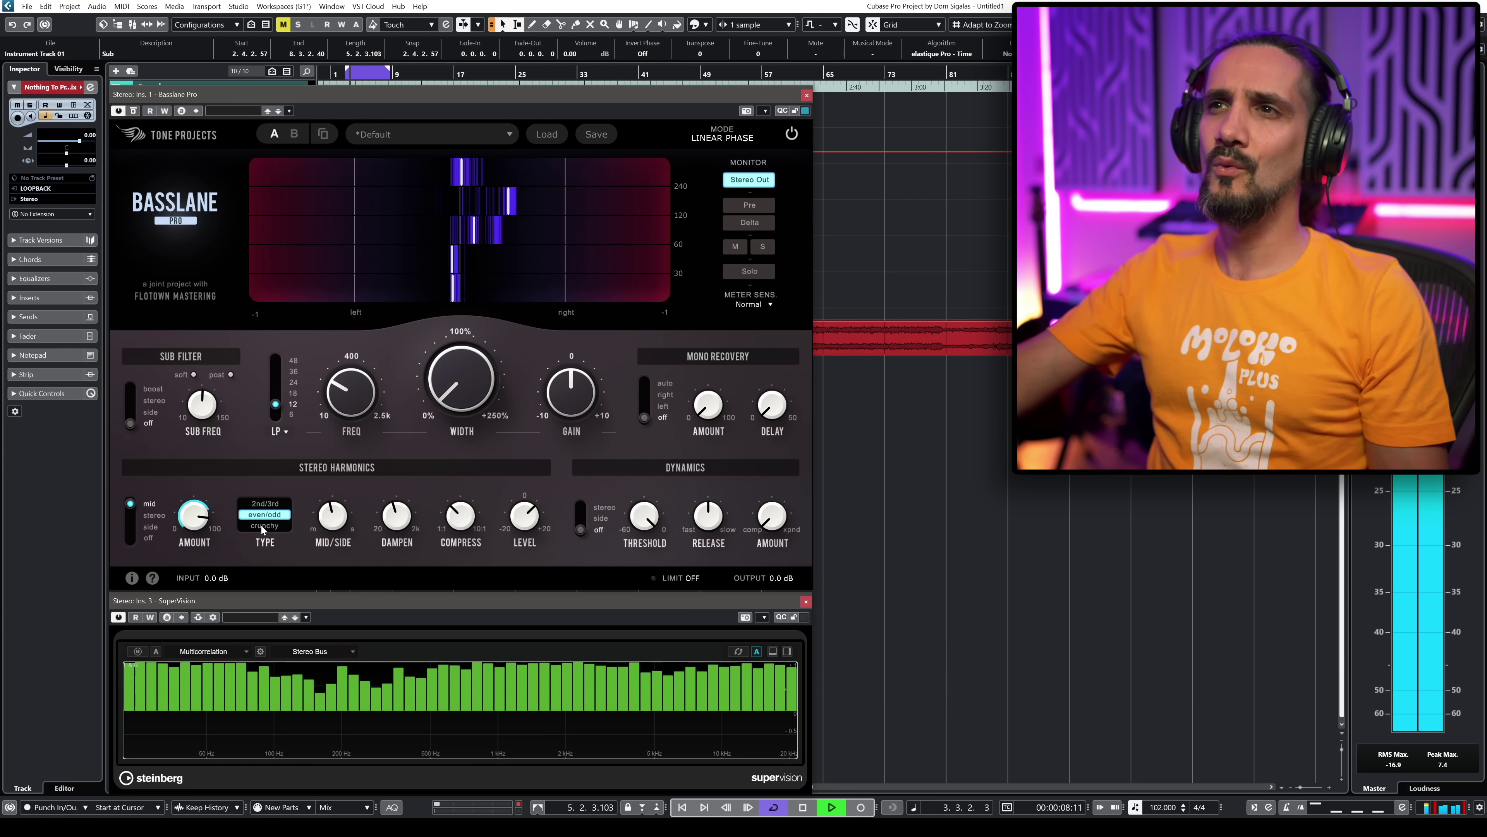
{"action": "left_click", "coordinate": [261, 526]}
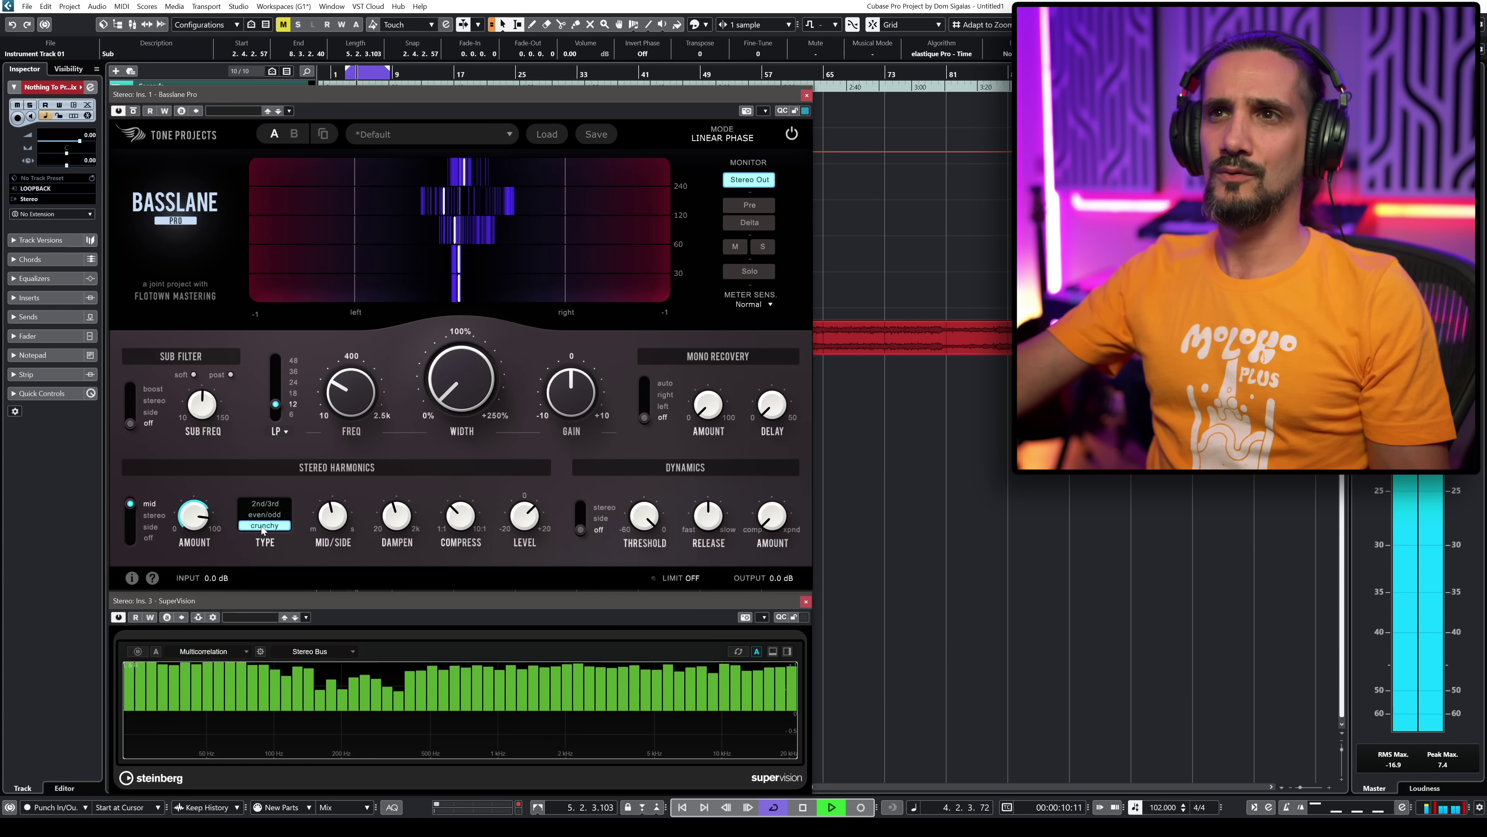
{"action": "mouse_move", "coordinate": [508, 533]}
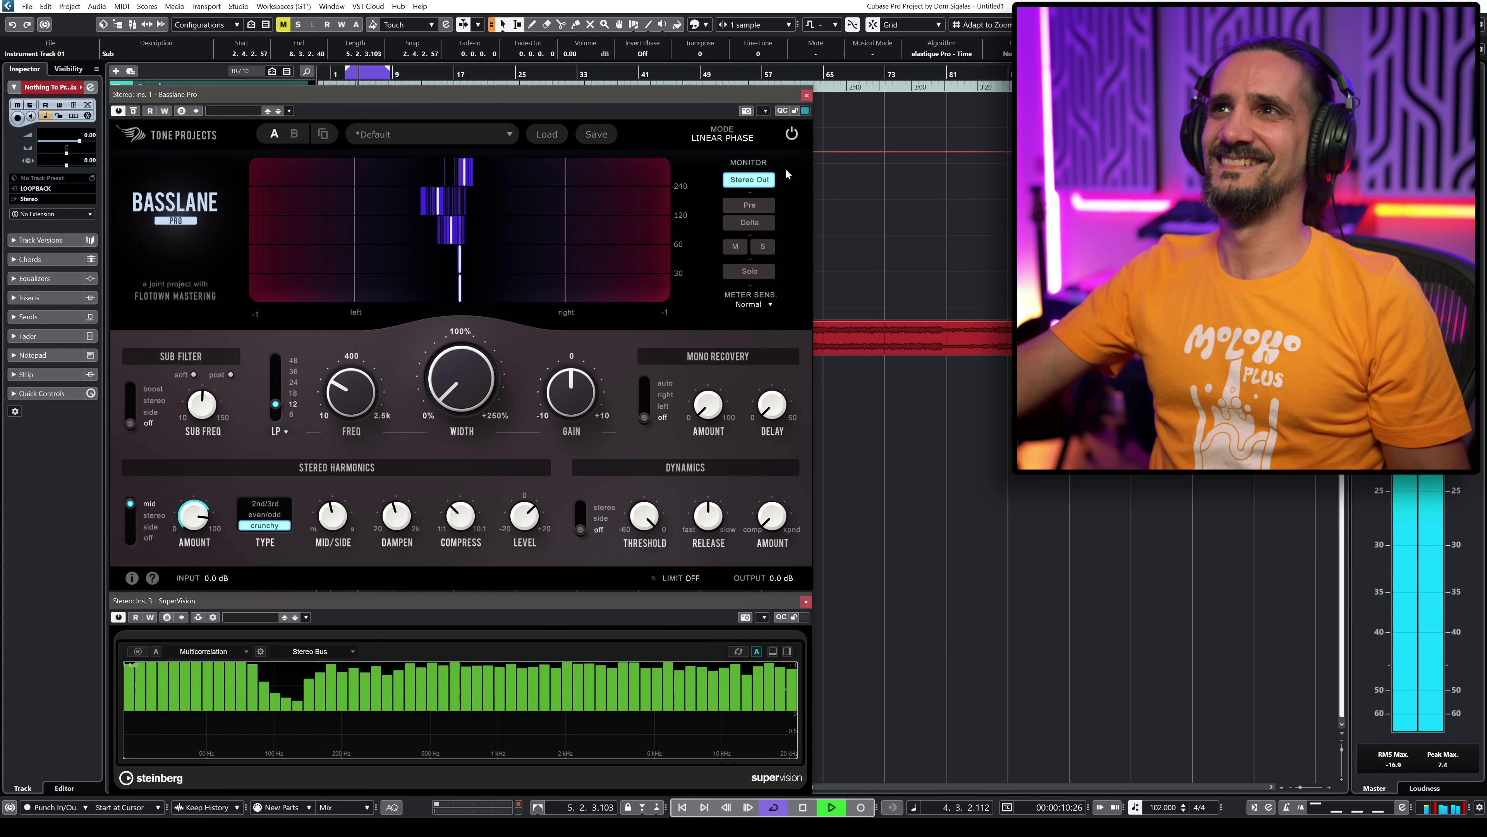
- Bypass and re-enable Basslane to compare, then stop, restart and stop playback
{"action": "left_click", "coordinate": [794, 135]}
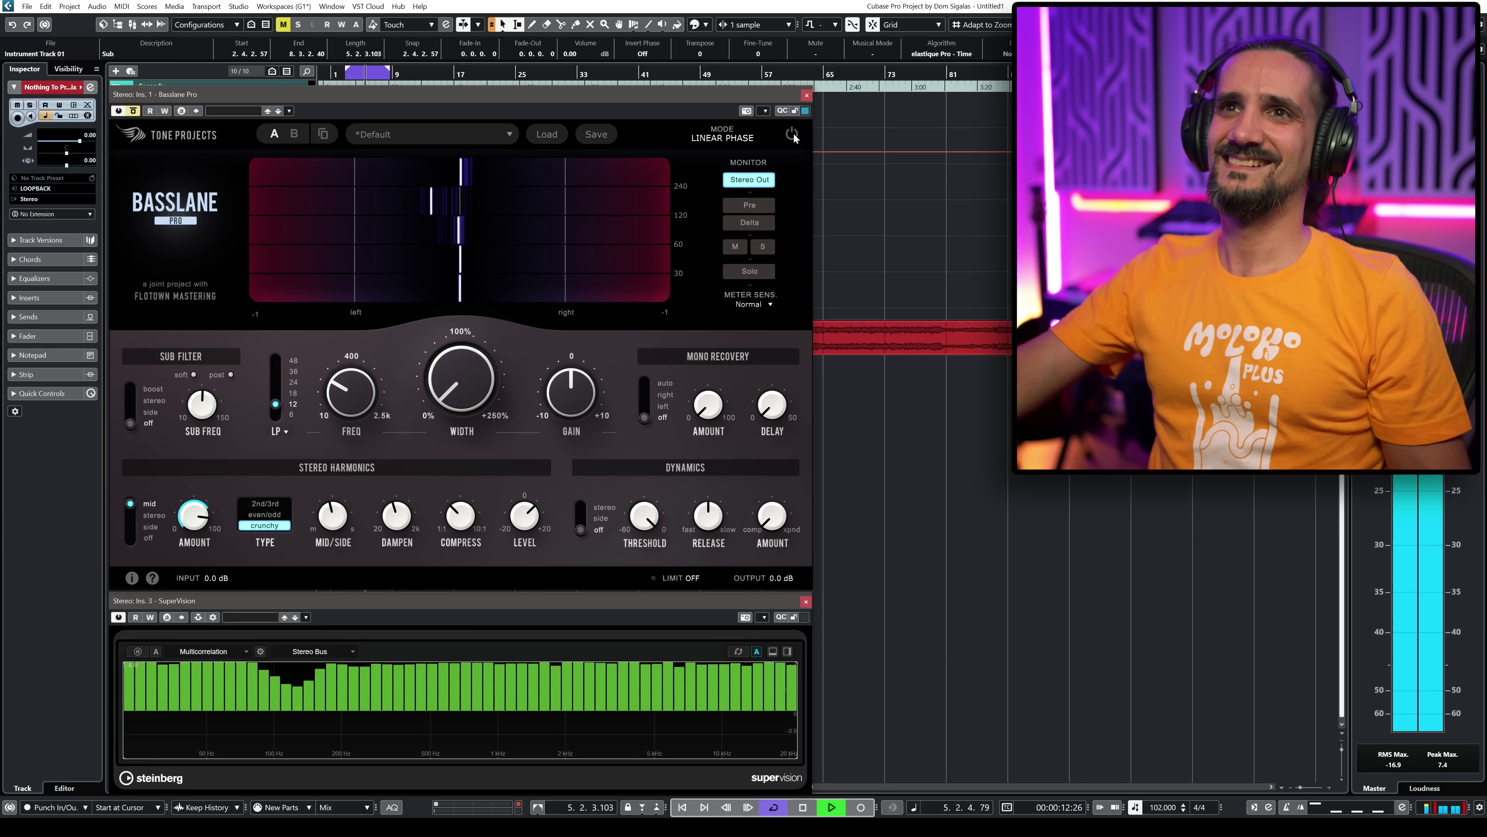
{"action": "left_click", "coordinate": [794, 135]}
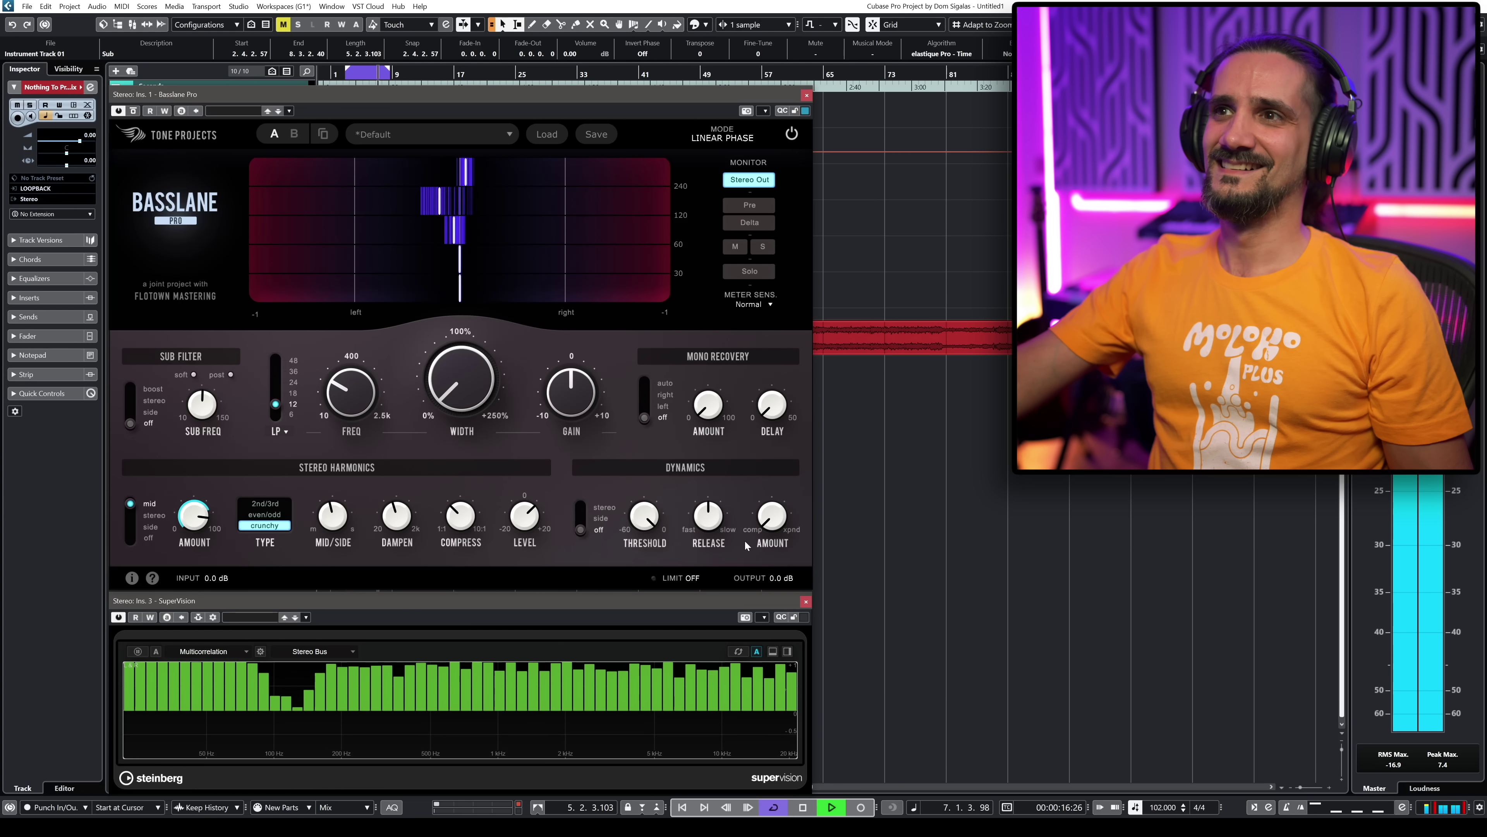
{"action": "key", "text": "space"}
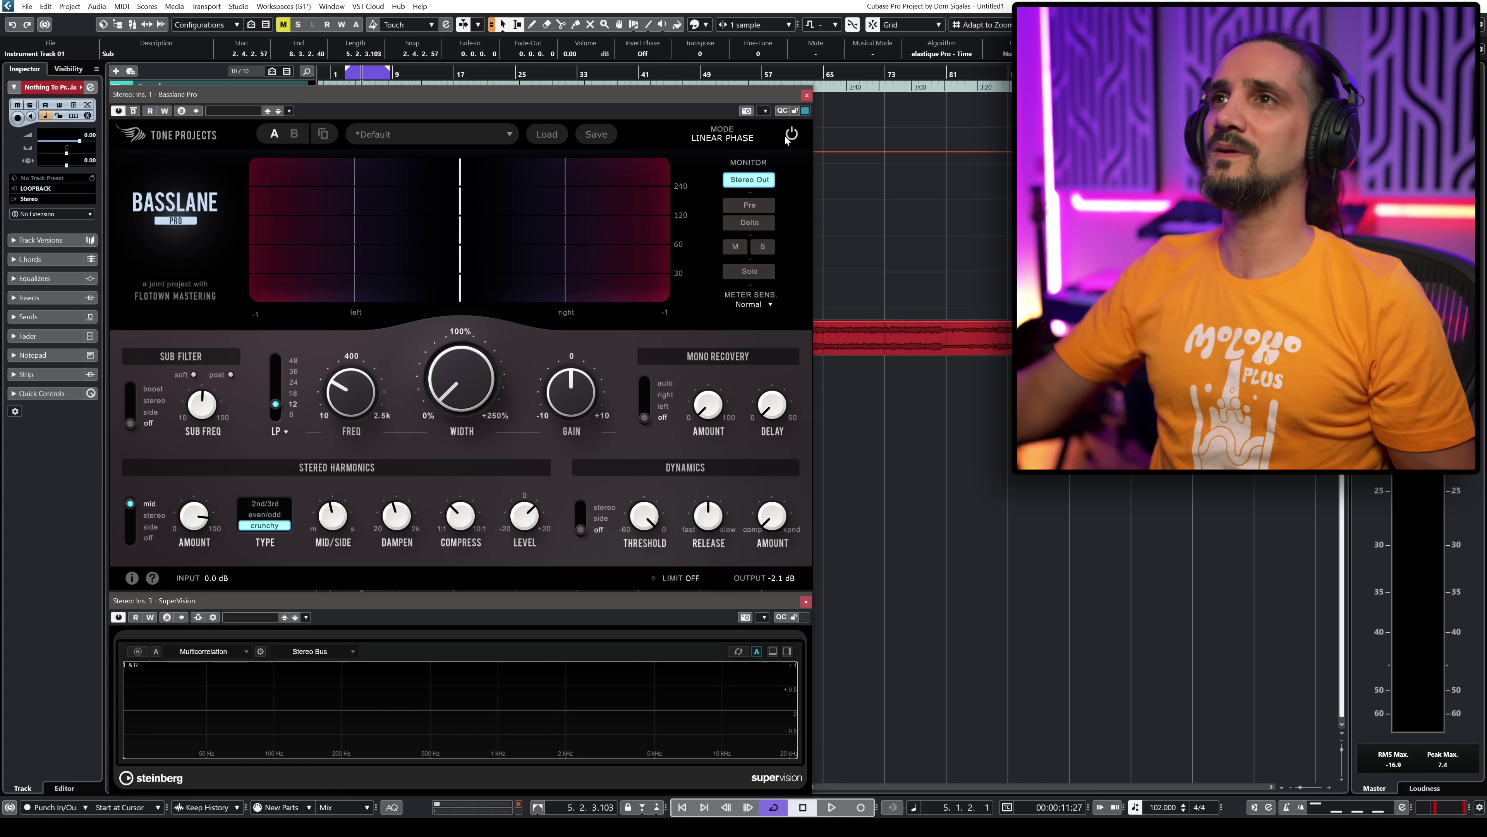
{"action": "key", "text": "space"}
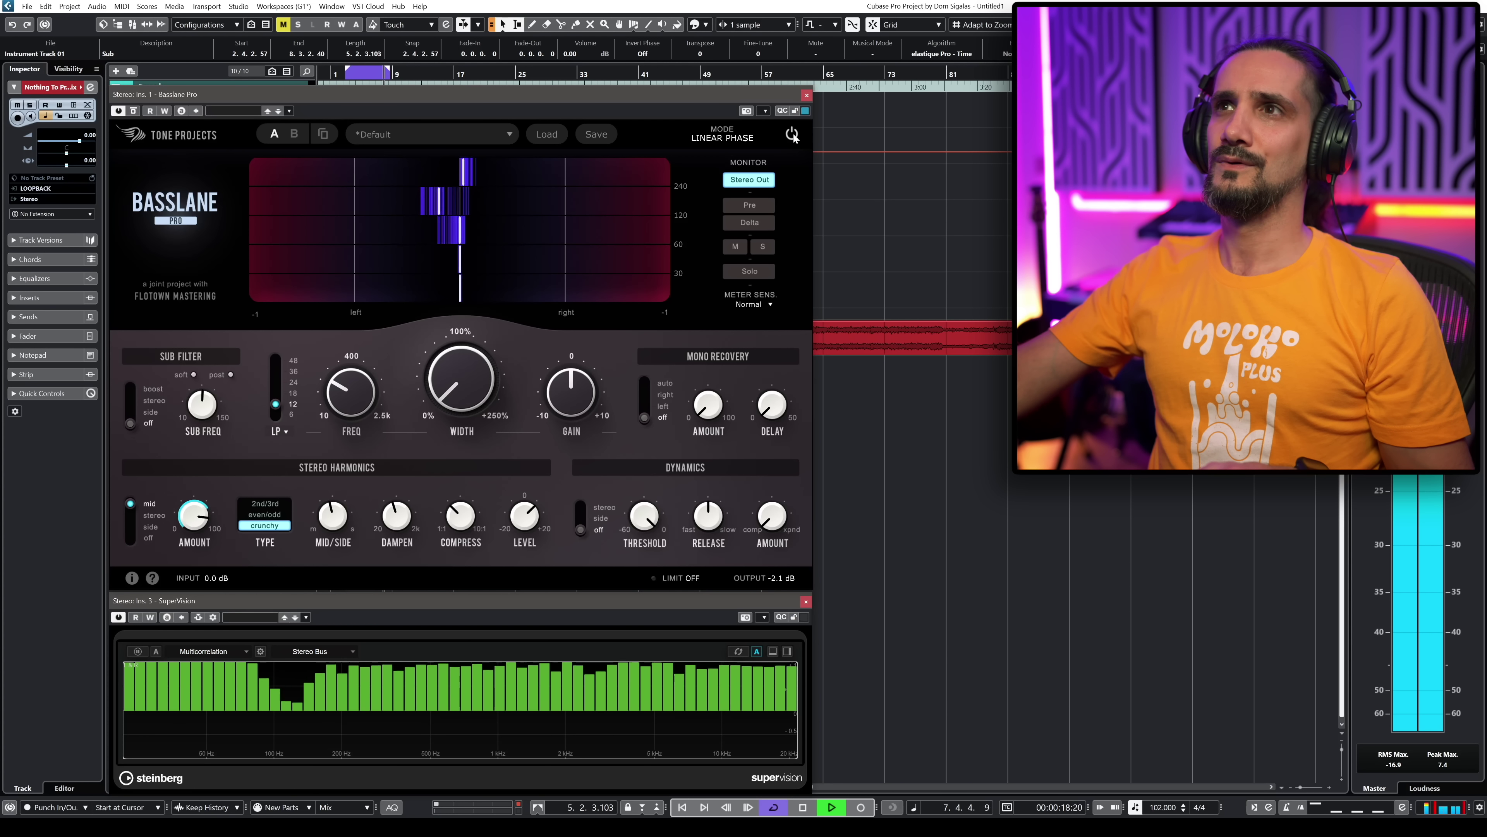
{"action": "key", "text": "space"}
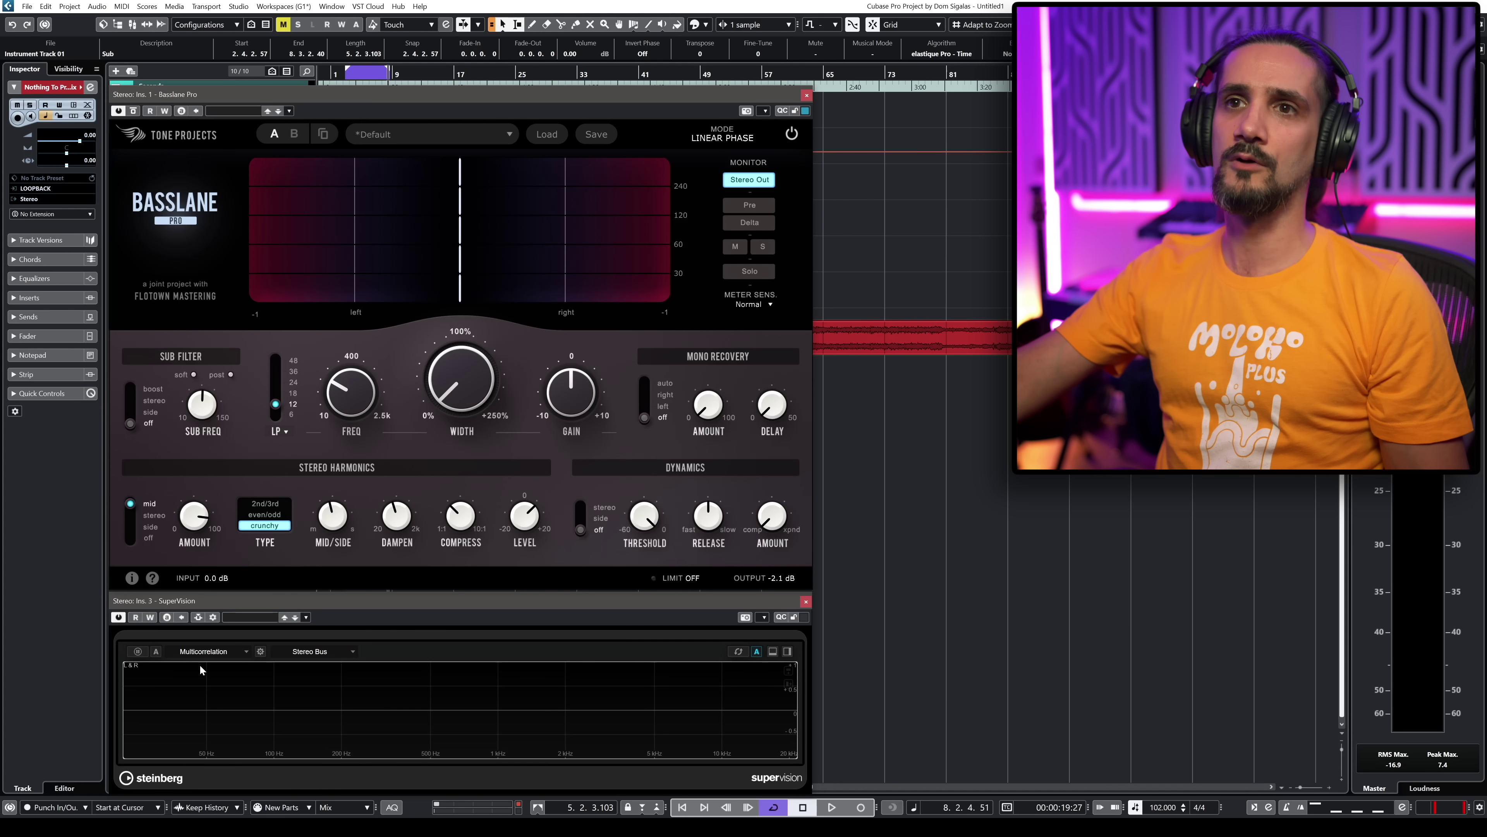
{"action": "key", "text": "space"}
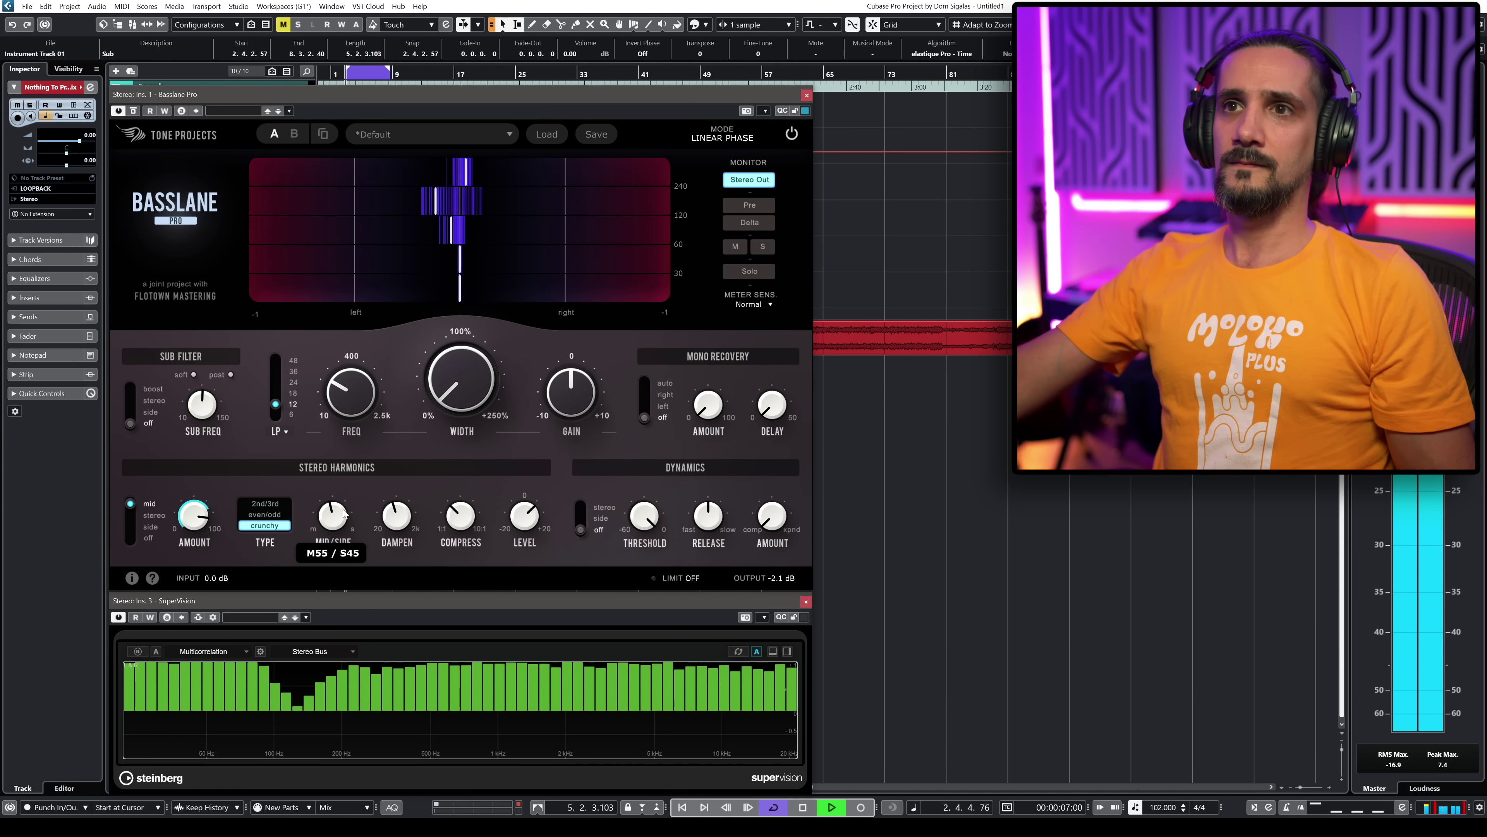
- Try harmonics Mid/Side at M0 / S100 and M50 / S50, settling on M0 / S100 and playing
{"action": "mouse_move", "coordinate": [351, 514]}
{"action": "left_mouse_down"}
{"action": "mouse_move", "coordinate": [308, 257]}
{"action": "mouse_move", "coordinate": [330, 525]}
{"action": "left_mouse_up"}
{"action": "key", "text": "space"}
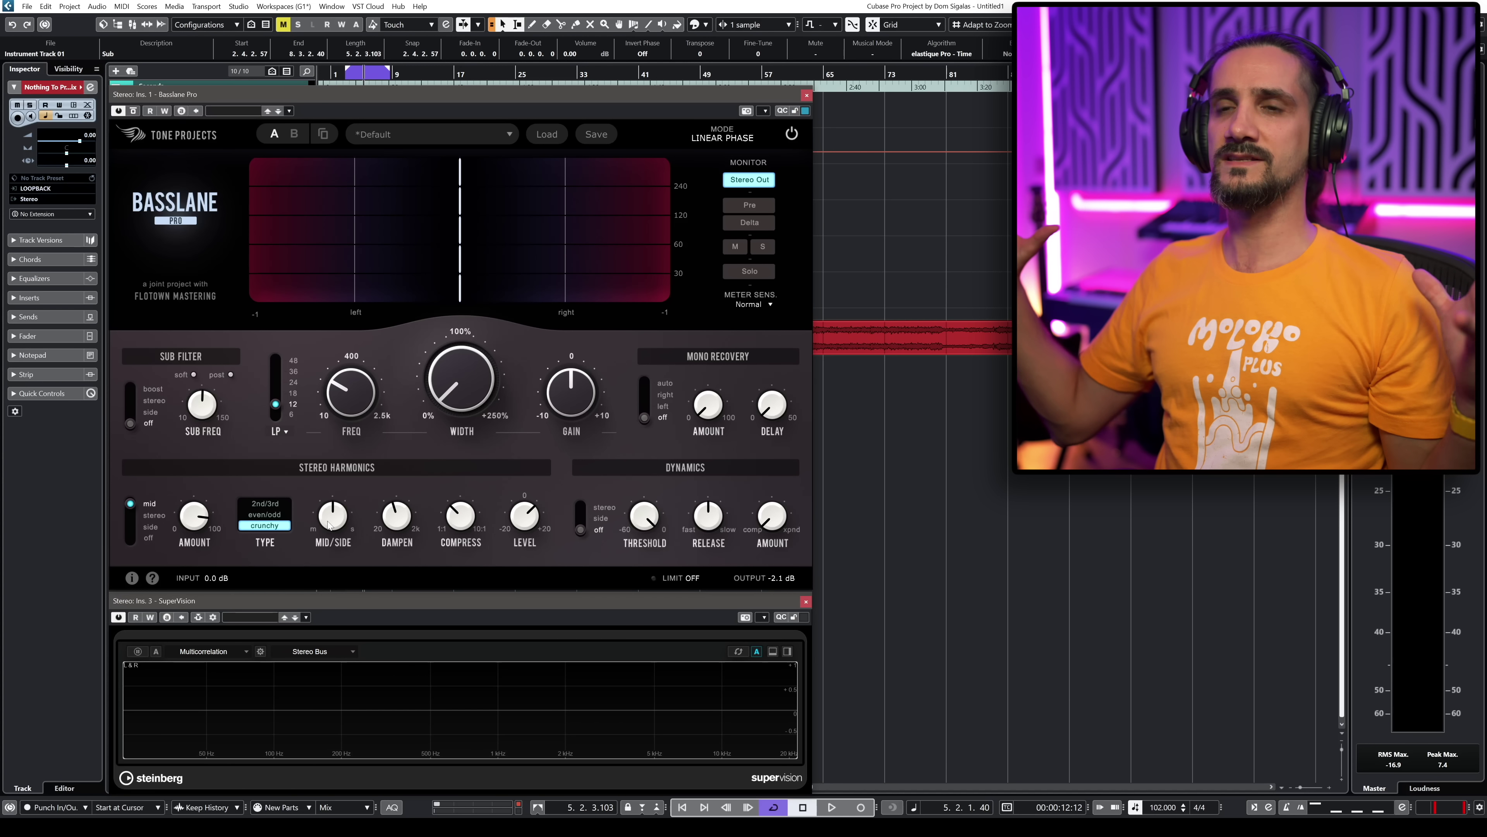
{"action": "left_click_drag", "start_coordinate": [329, 524], "coordinate": [335, 531]}
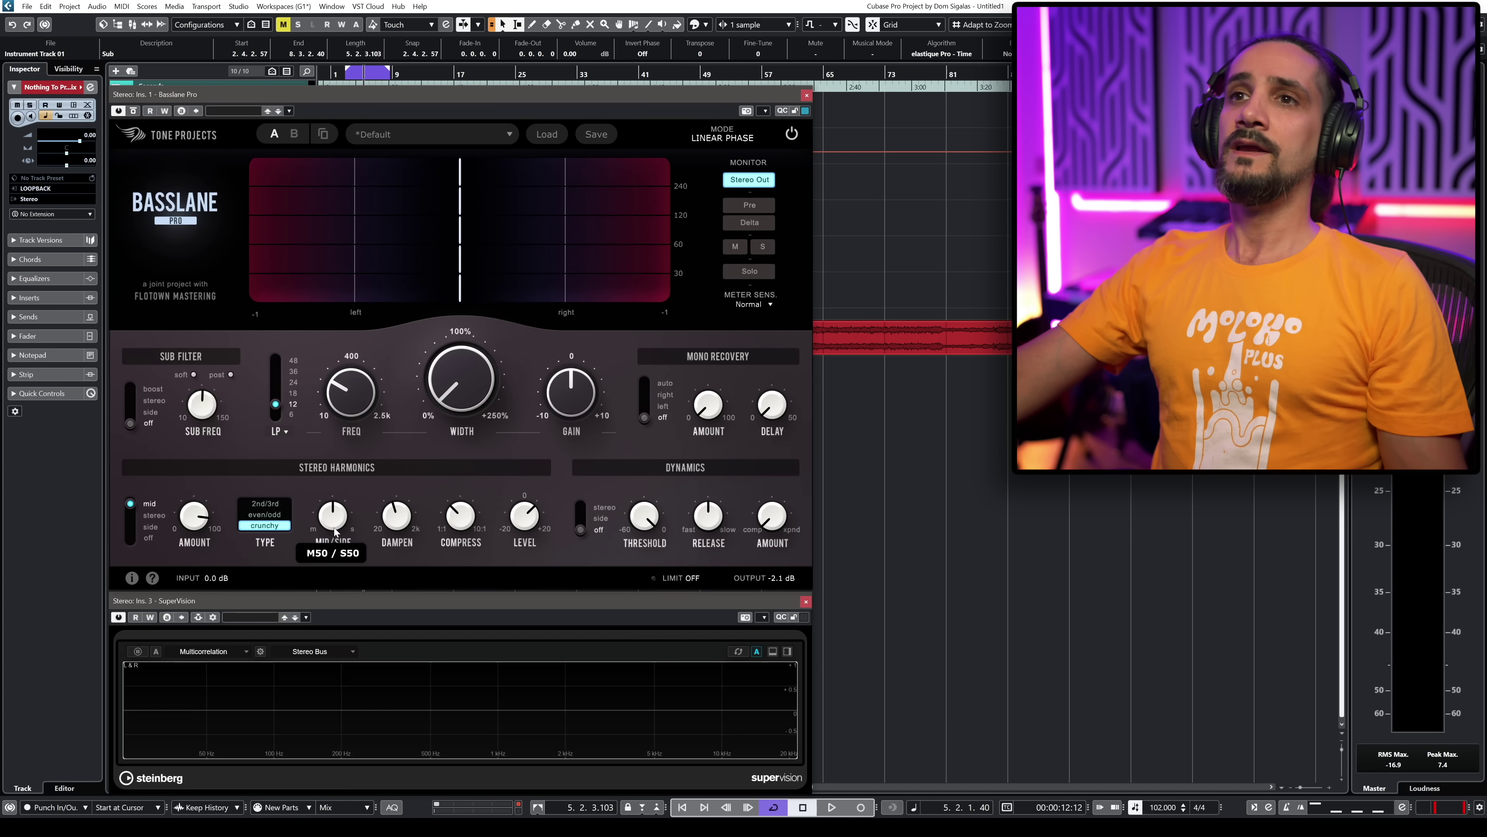
{"action": "left_click_drag", "start_coordinate": [350, 426], "coordinate": [358, 312]}
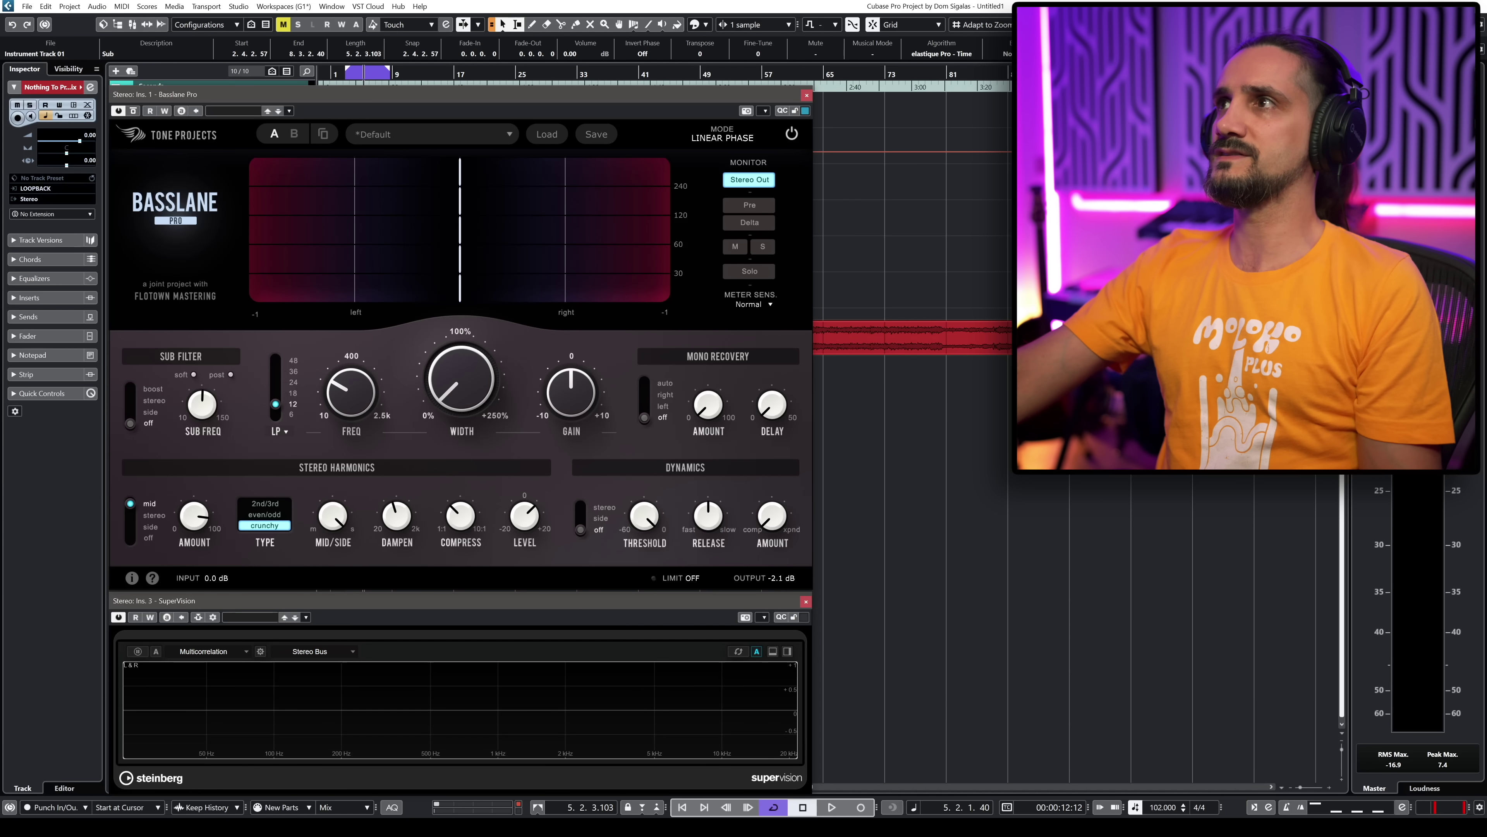
{"action": "key", "text": "space"}
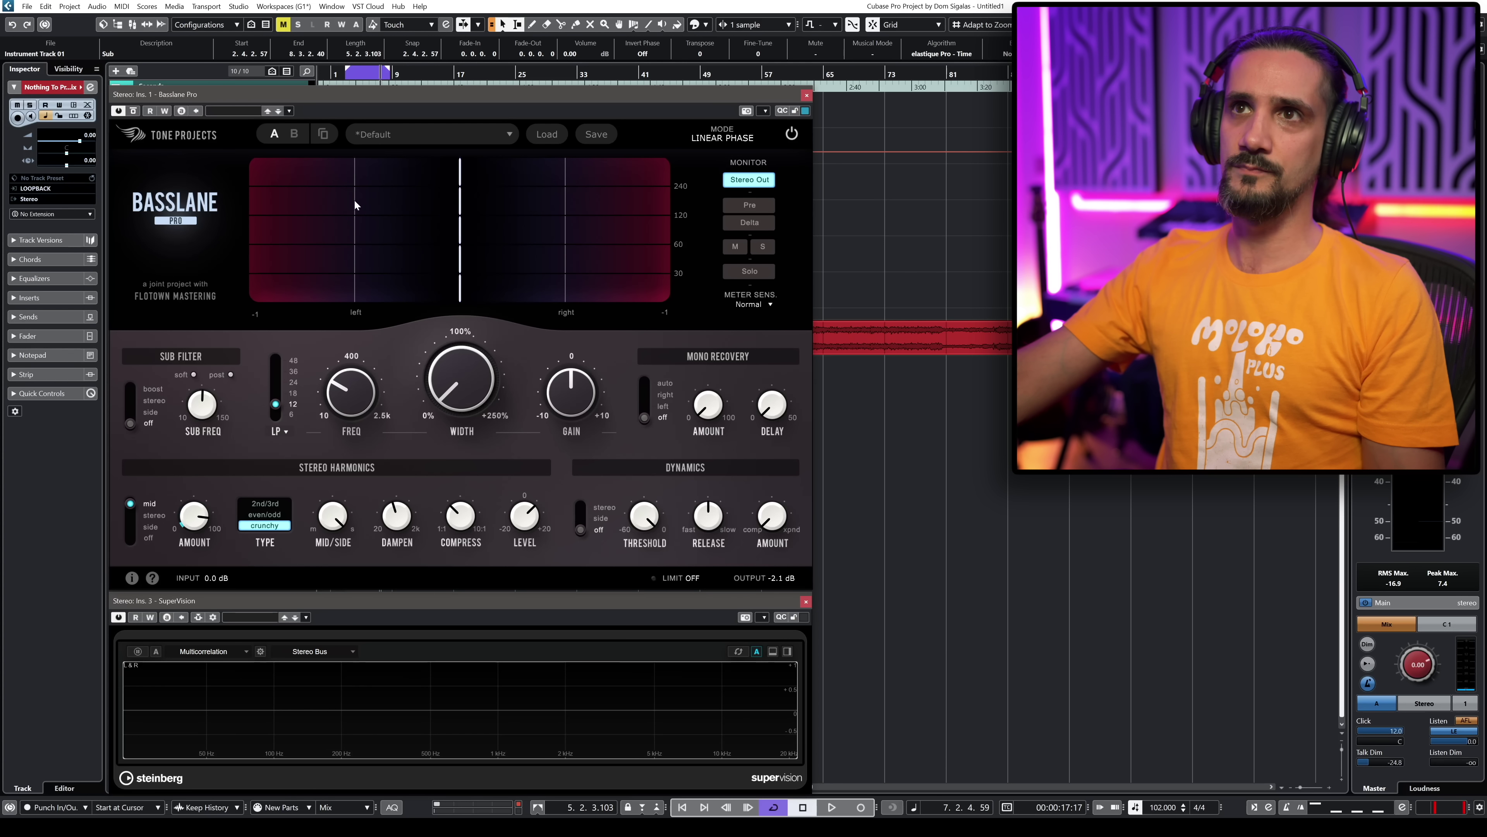
- Listen in mono with Mid/Side at M58 / S42, then return to stereo at M48 / S52
{"action": "left_click", "coordinate": [1424, 703]}
{"action": "key", "text": "space"}
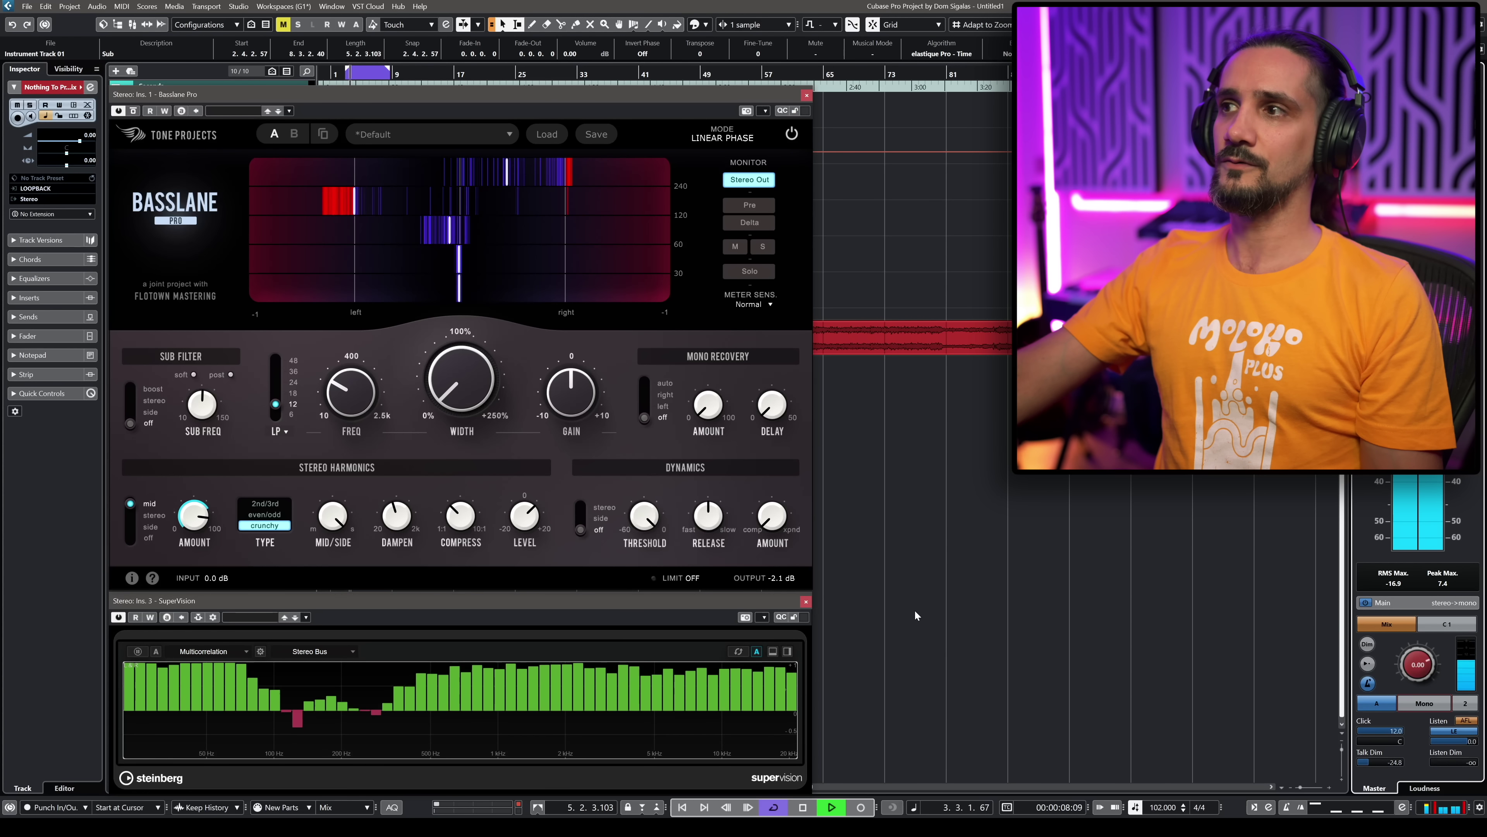
{"action": "mouse_move", "coordinate": [325, 537]}
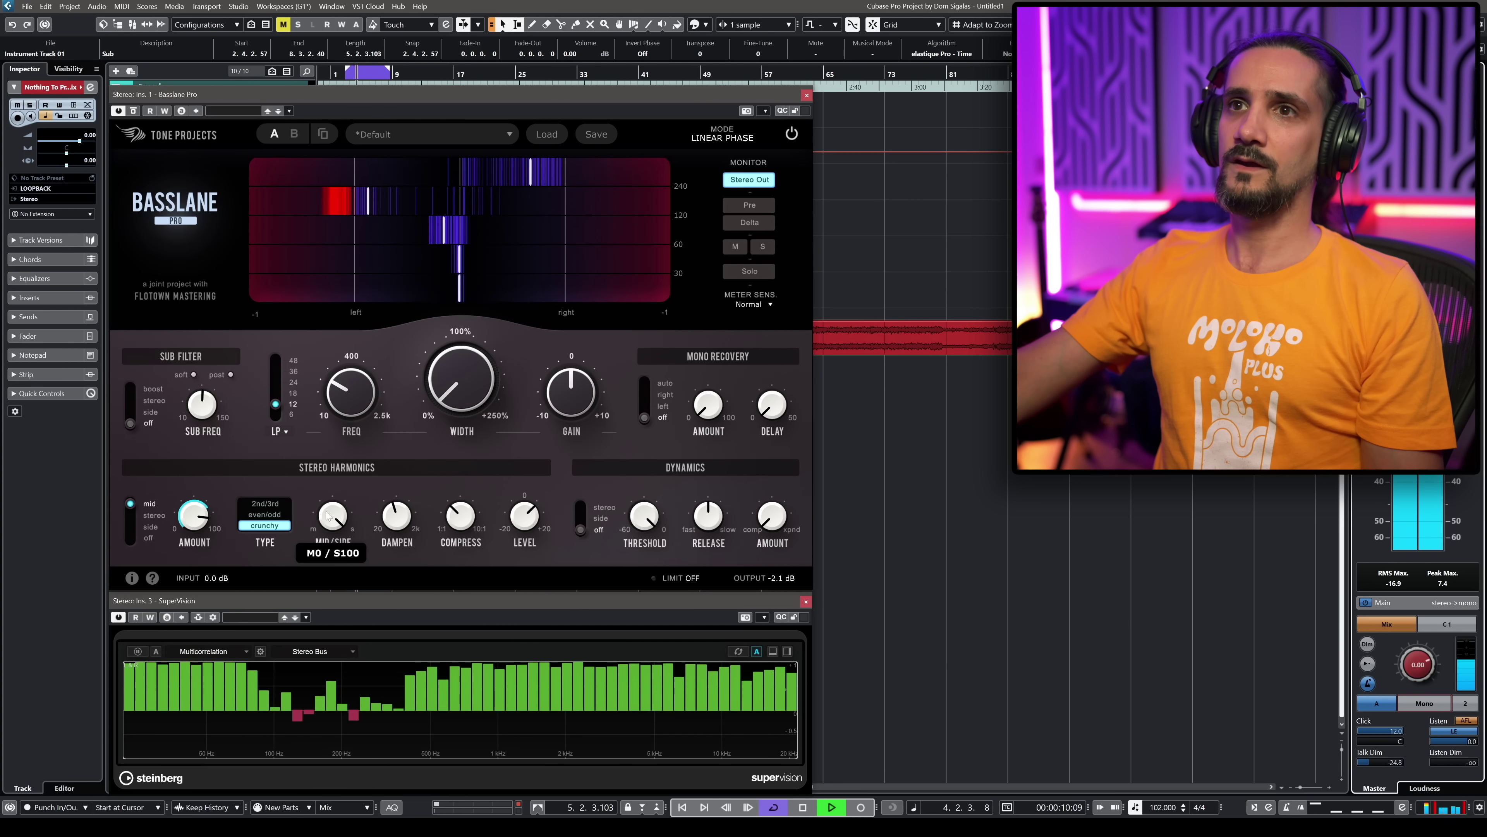
{"action": "left_click_drag", "start_coordinate": [326, 537], "coordinate": [328, 705]}
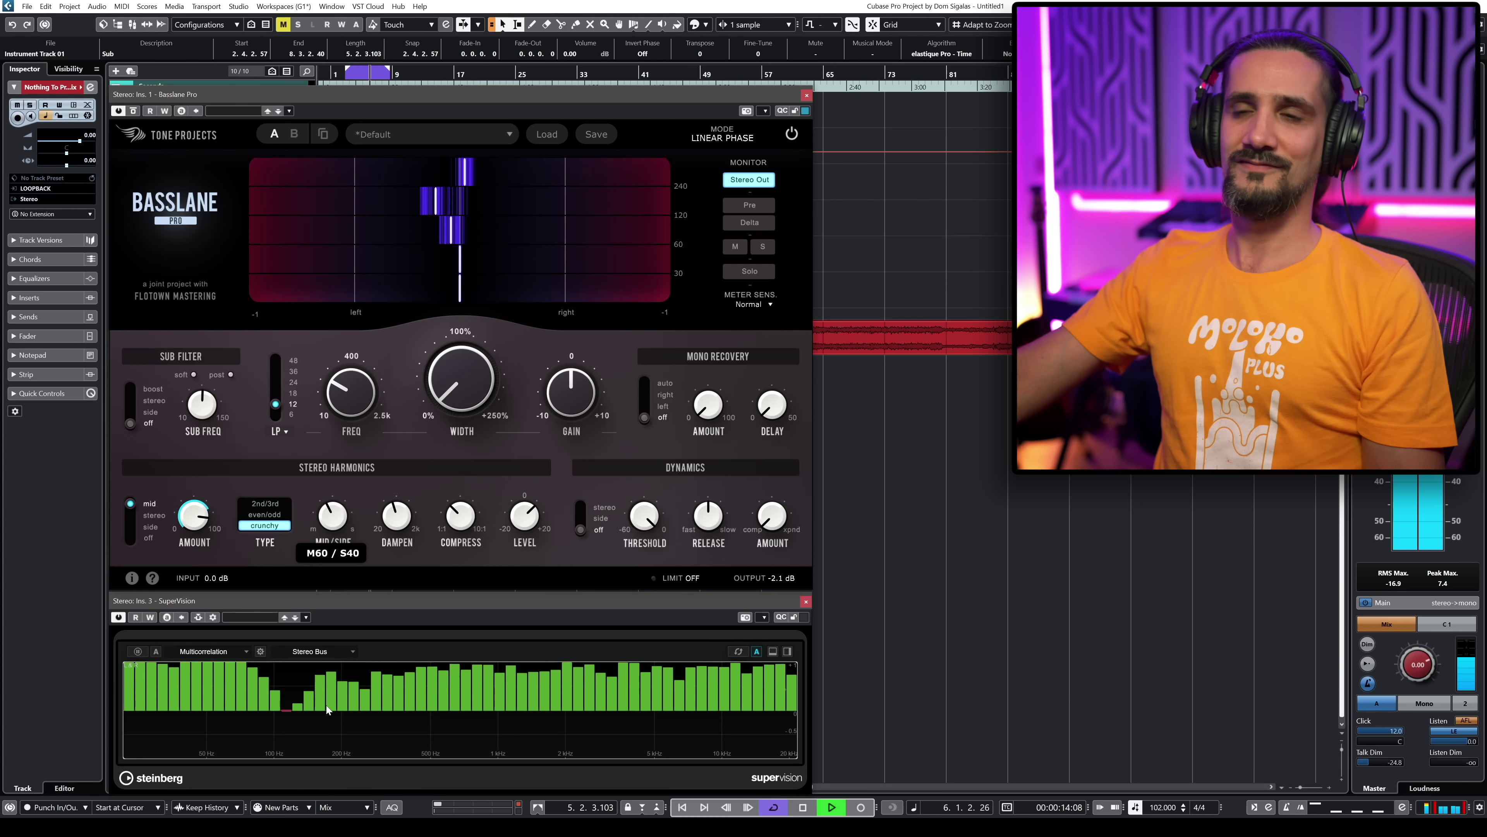
{"action": "left_click", "coordinate": [1424, 702]}
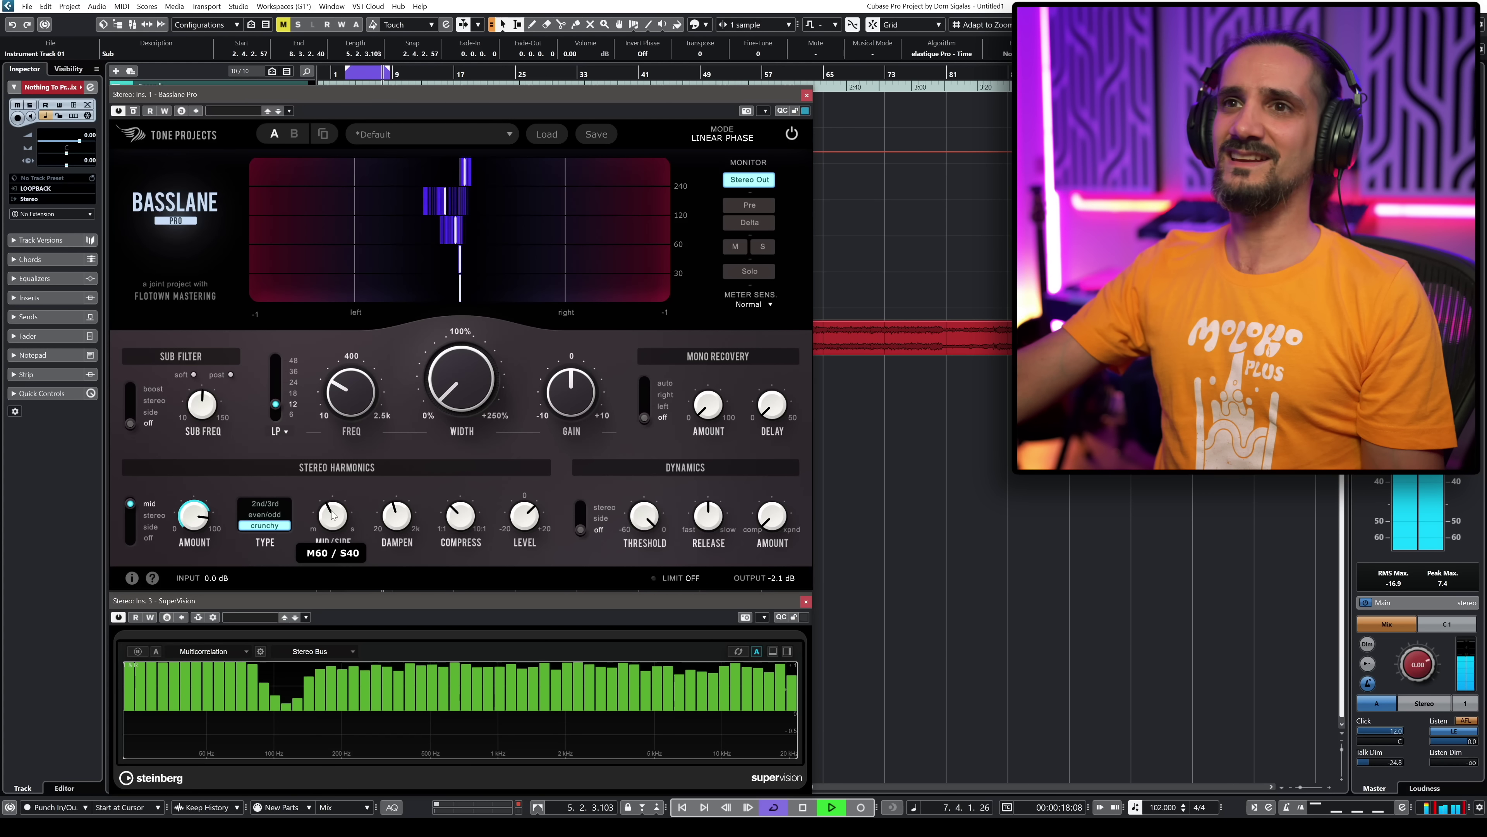
{"action": "left_click_drag", "start_coordinate": [333, 514], "coordinate": [324, 475]}
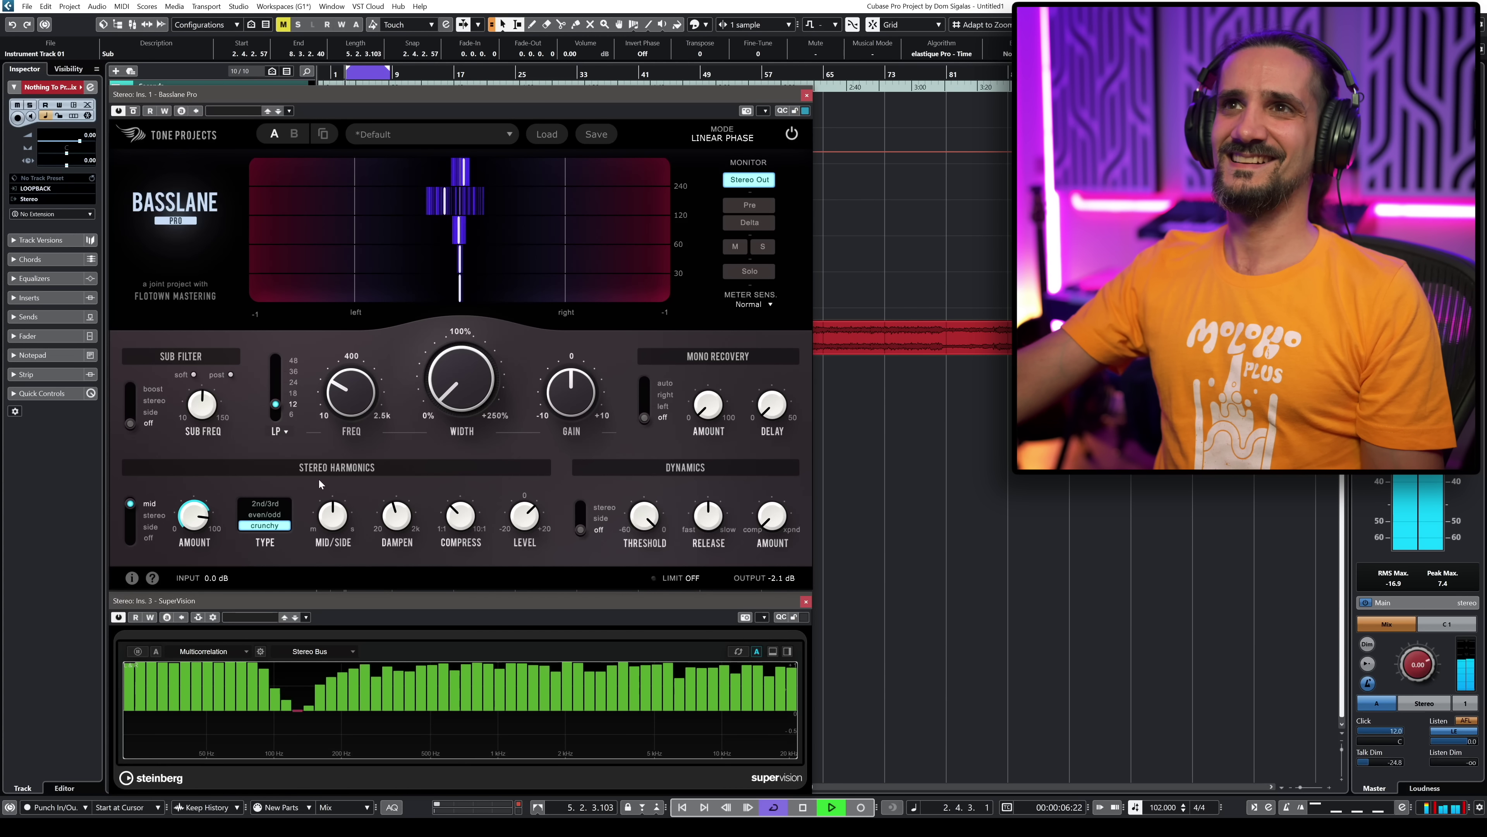
- Stop playback
{"action": "key", "text": "space"}
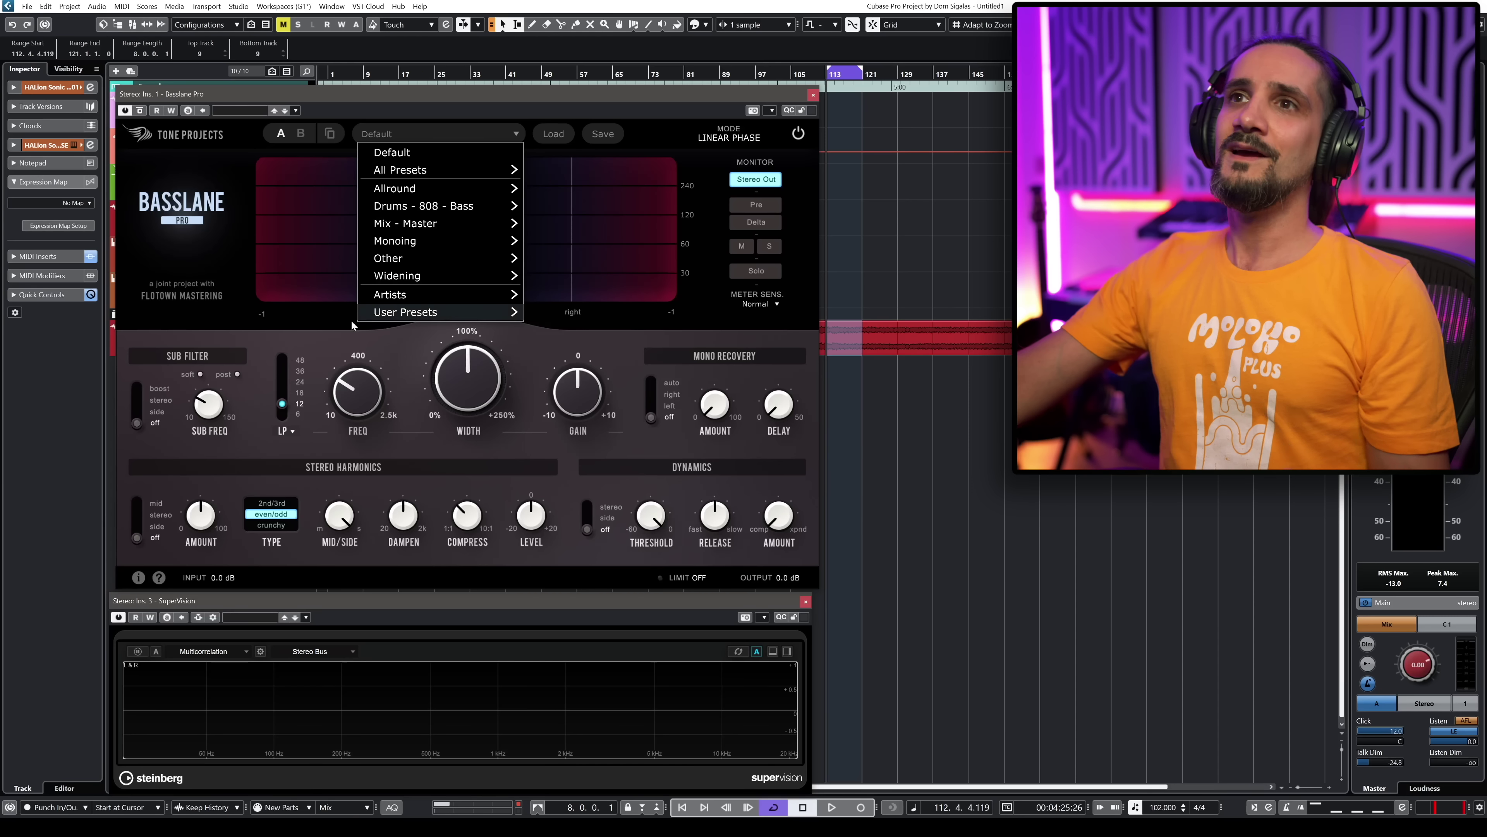
- Dismiss the Basslane preset list without loading a preset
{"action": "left_click", "coordinate": [412, 362]}
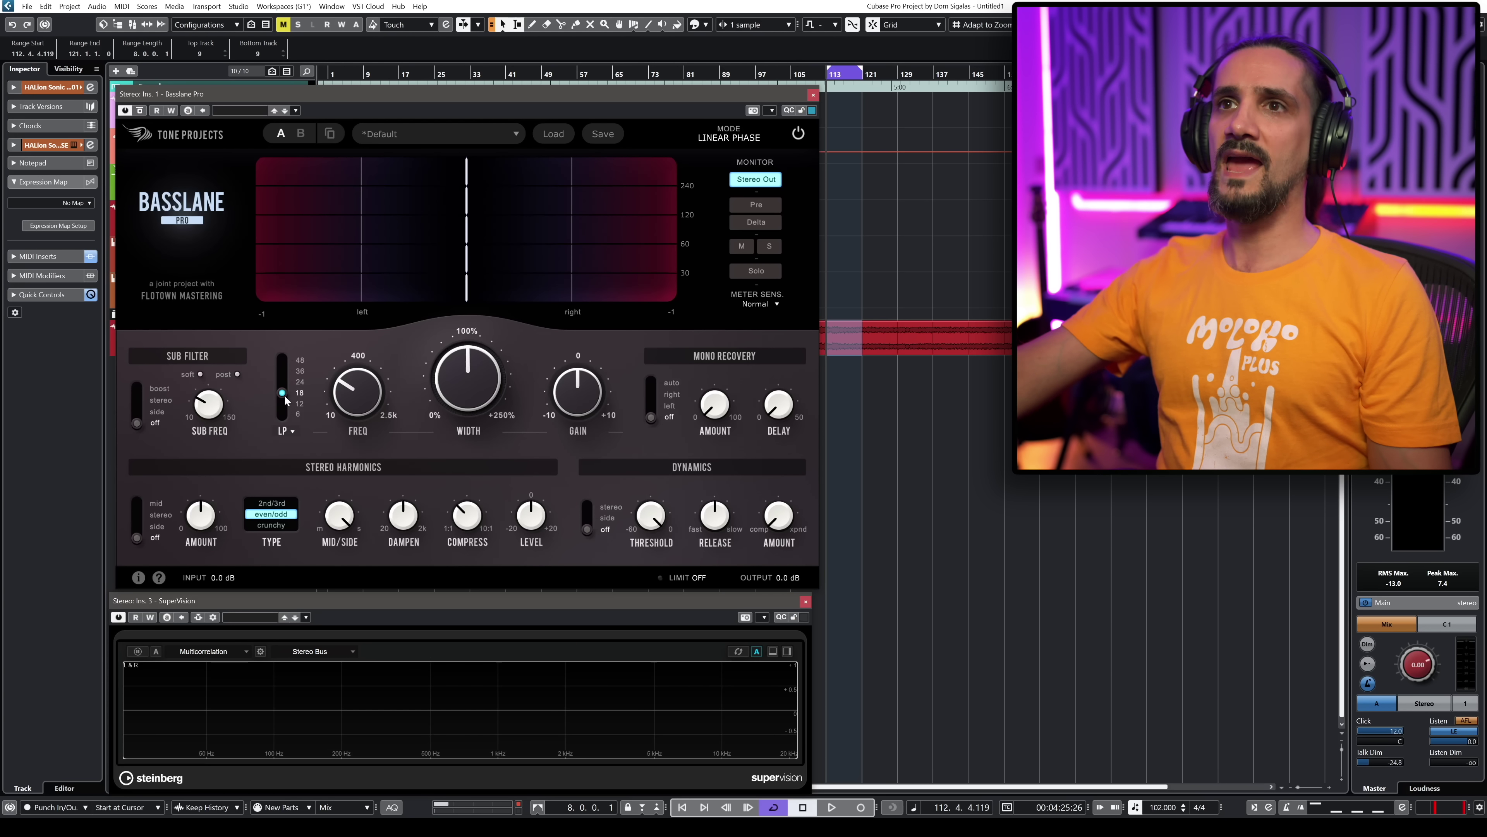
- Lower Basslane Pro's frequency setting to about 135 Hz
{"action": "mouse_move", "coordinate": [350, 404]}
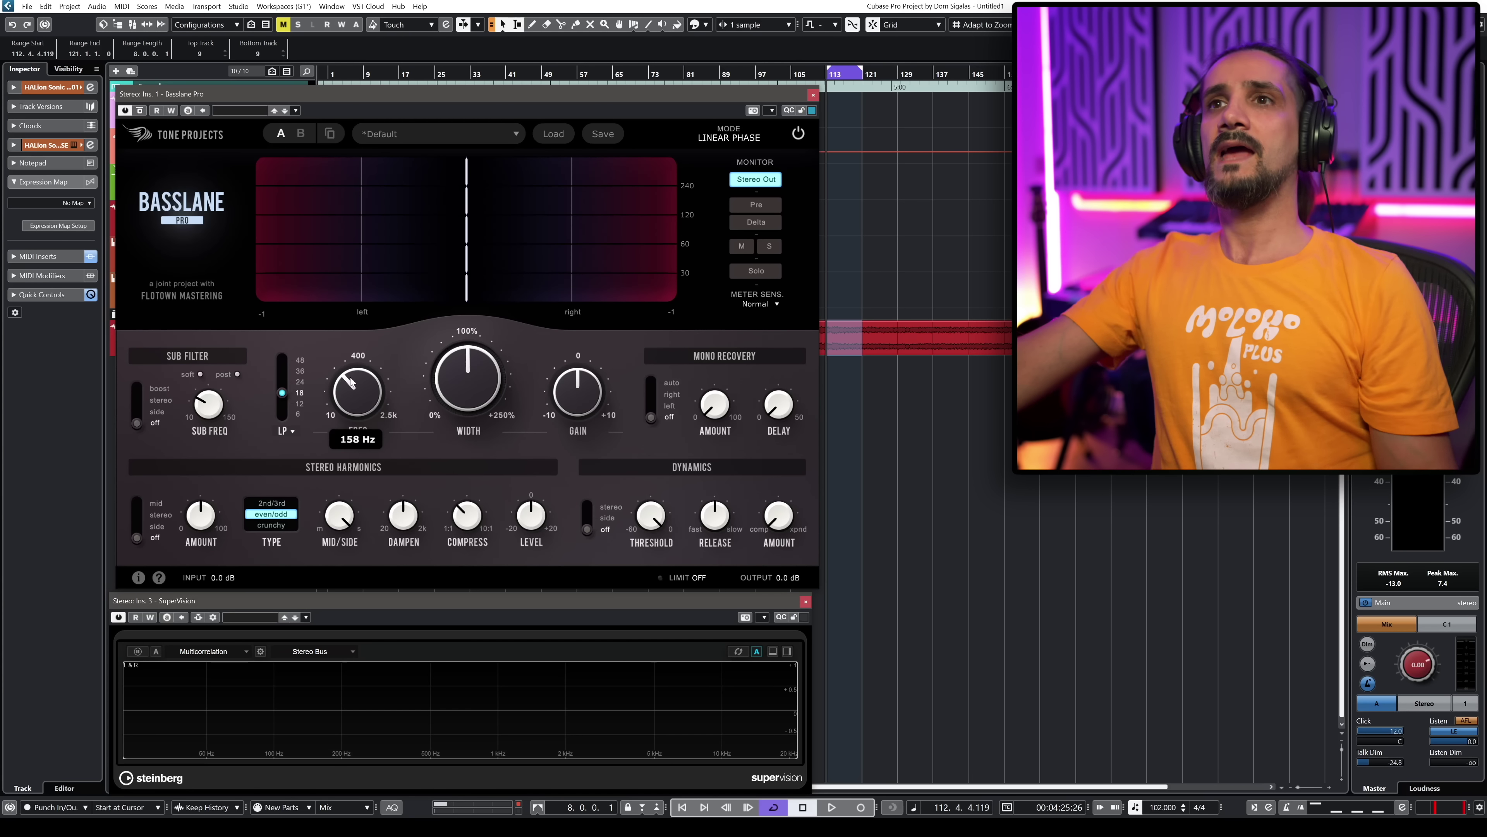
{"action": "mouse_move", "coordinate": [351, 384]}
{"action": "left_mouse_down"}
{"action": "mouse_move", "coordinate": [350, 399]}
{"action": "mouse_move", "coordinate": [347, 386]}
{"action": "left_mouse_up"}
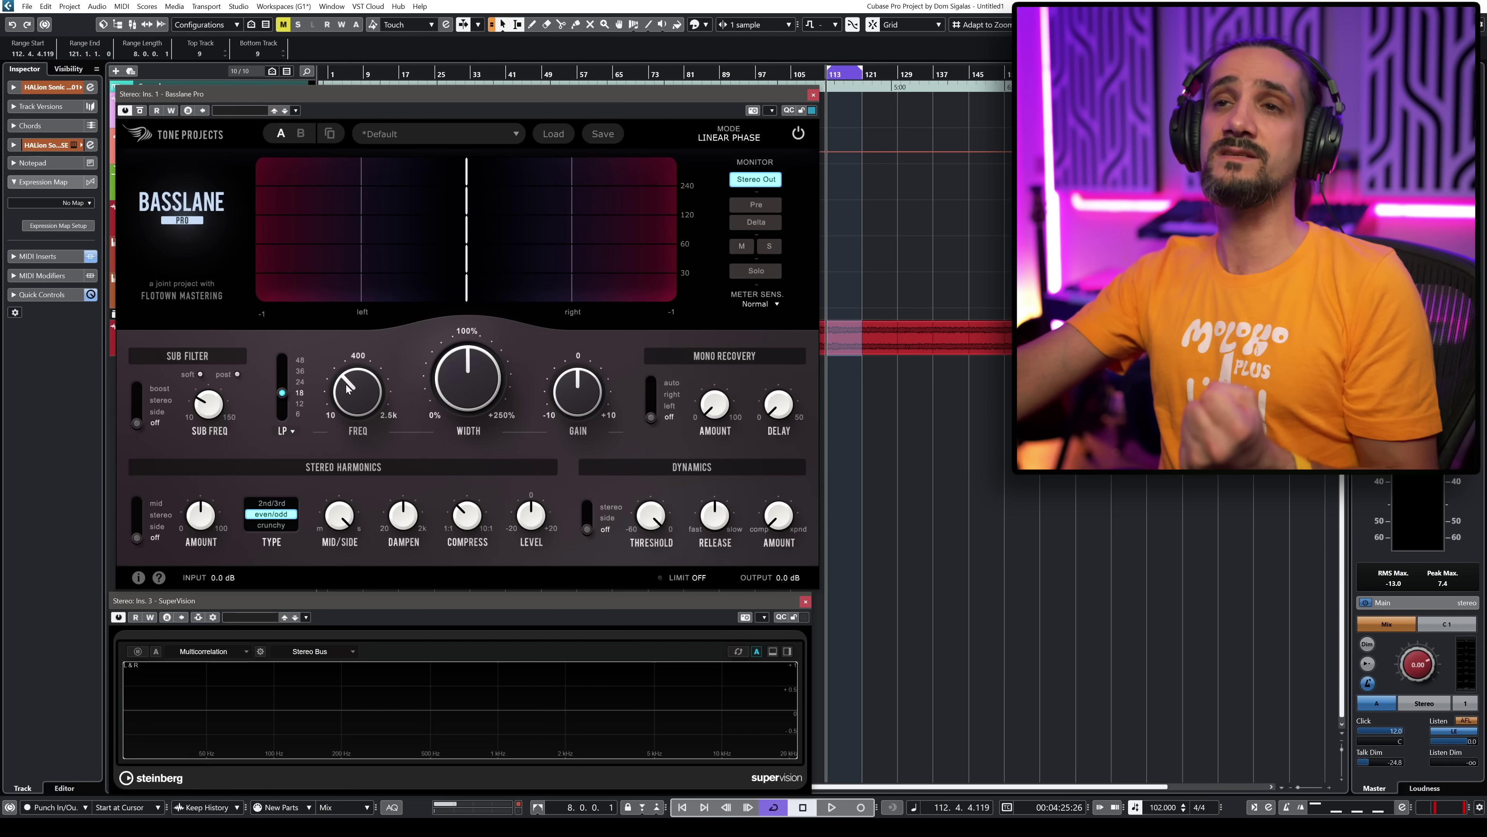
{"action": "mouse_move", "coordinate": [346, 387]}
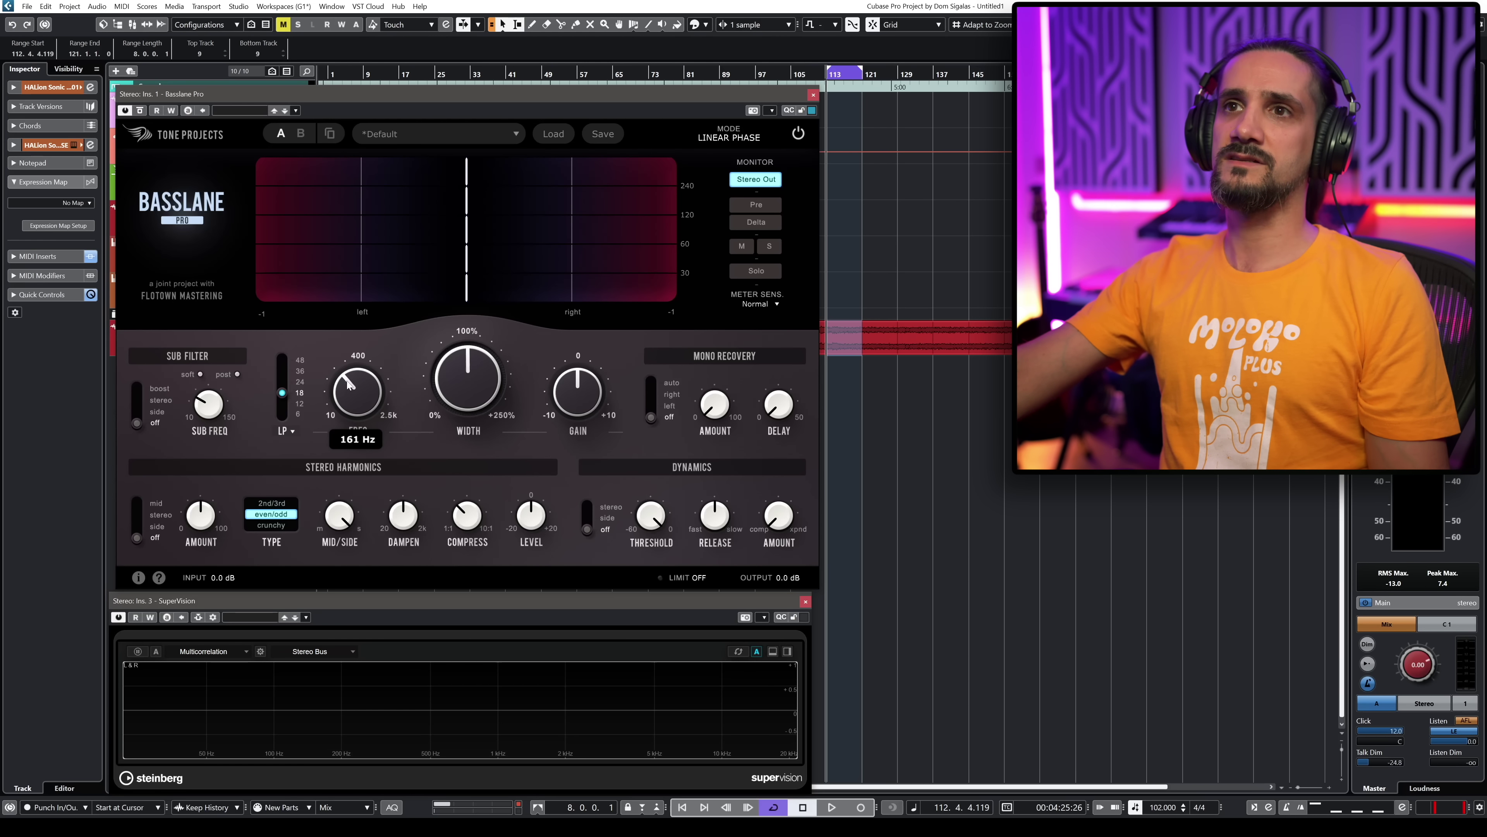
{"action": "left_click_drag", "start_coordinate": [348, 382], "coordinate": [350, 384]}
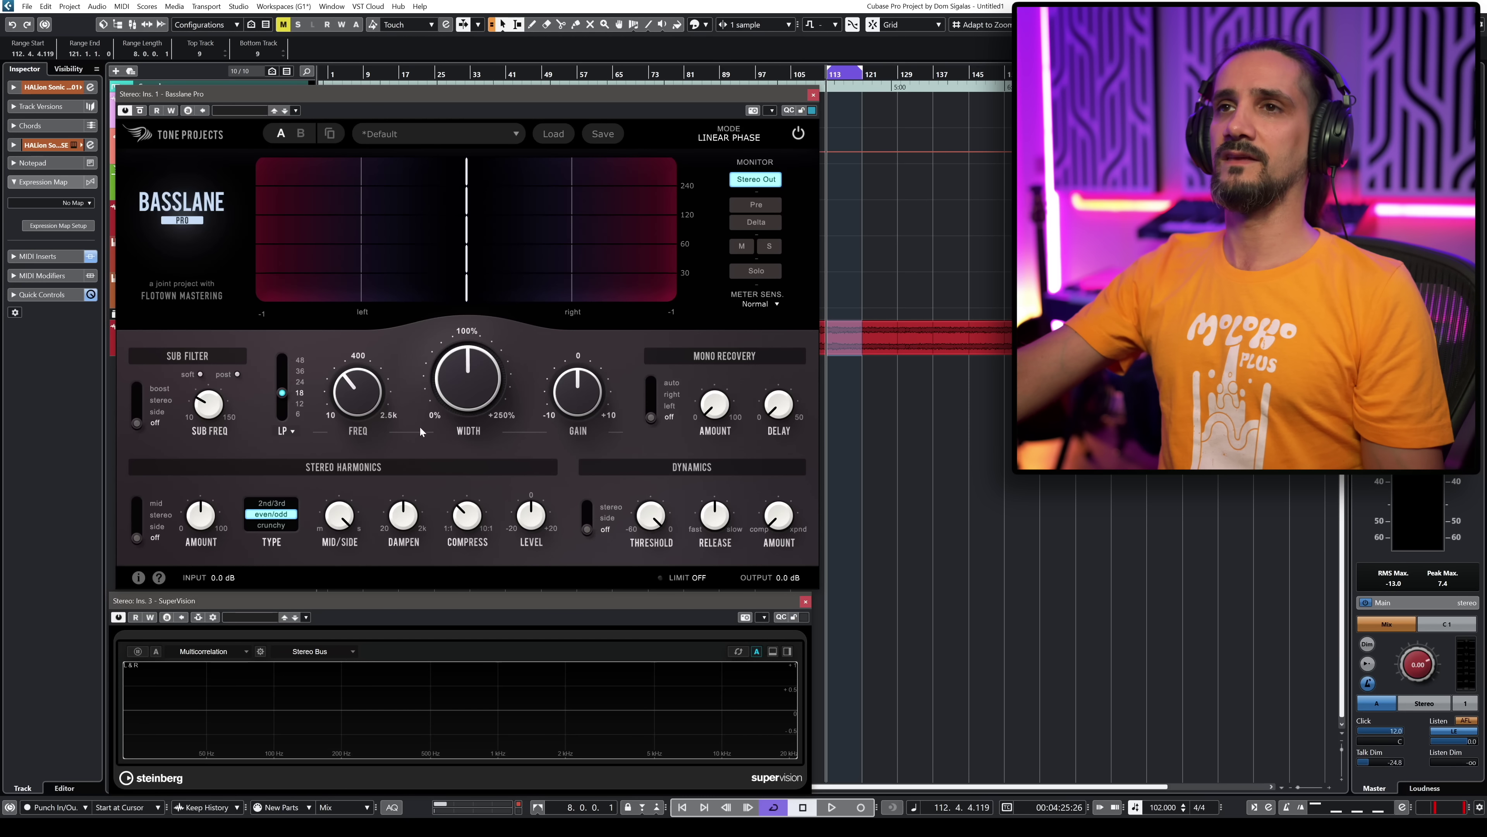
- Collapse Basslane's stereo width to 0%, play the mix, and switch to Solo monitoring
{"action": "mouse_move", "coordinate": [439, 405]}
{"action": "left_click_drag", "start_coordinate": [463, 354], "coordinate": [451, 690]}
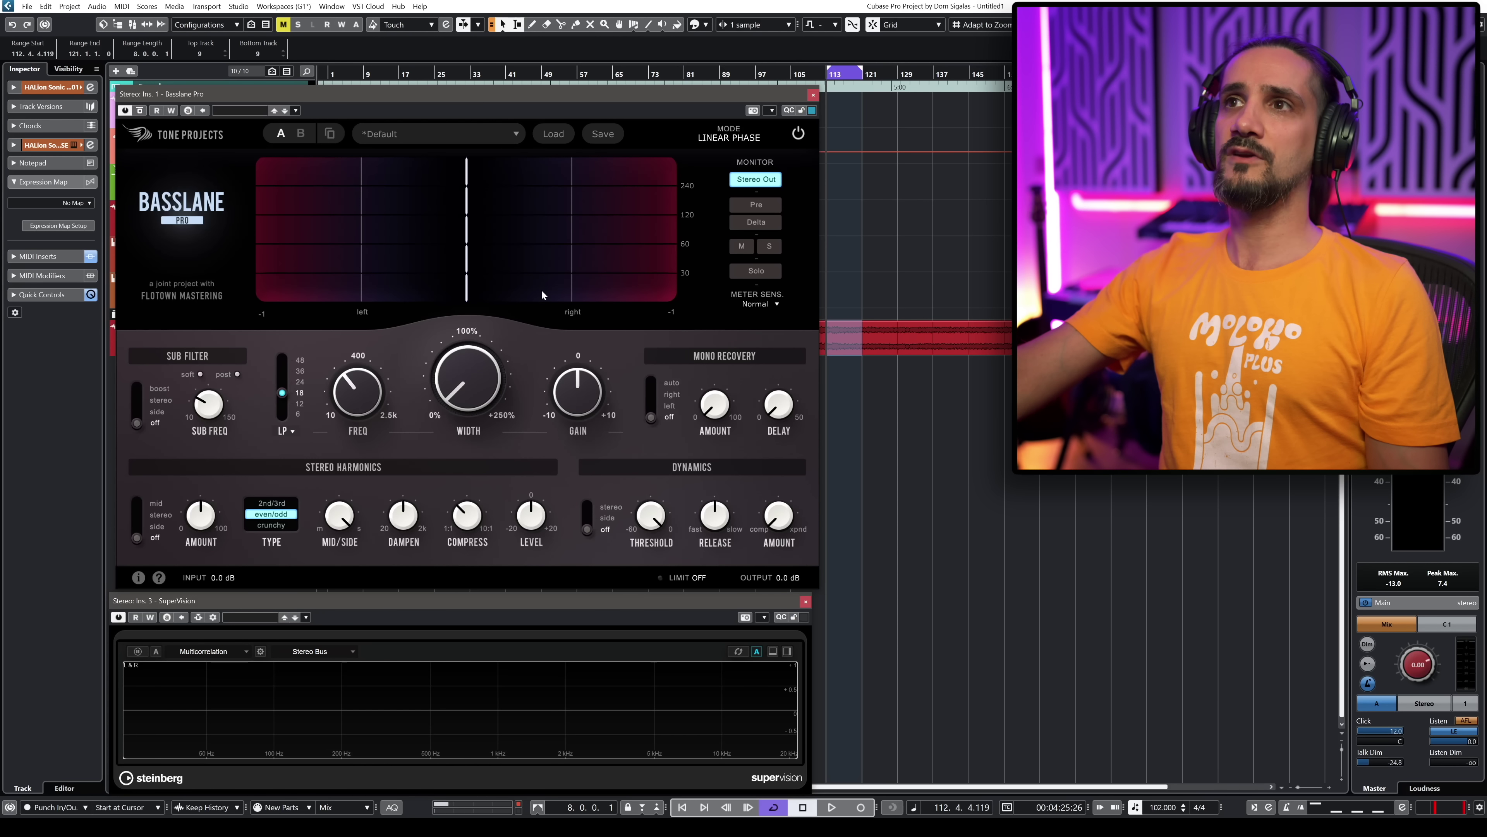
{"action": "mouse_move", "coordinate": [461, 363]}
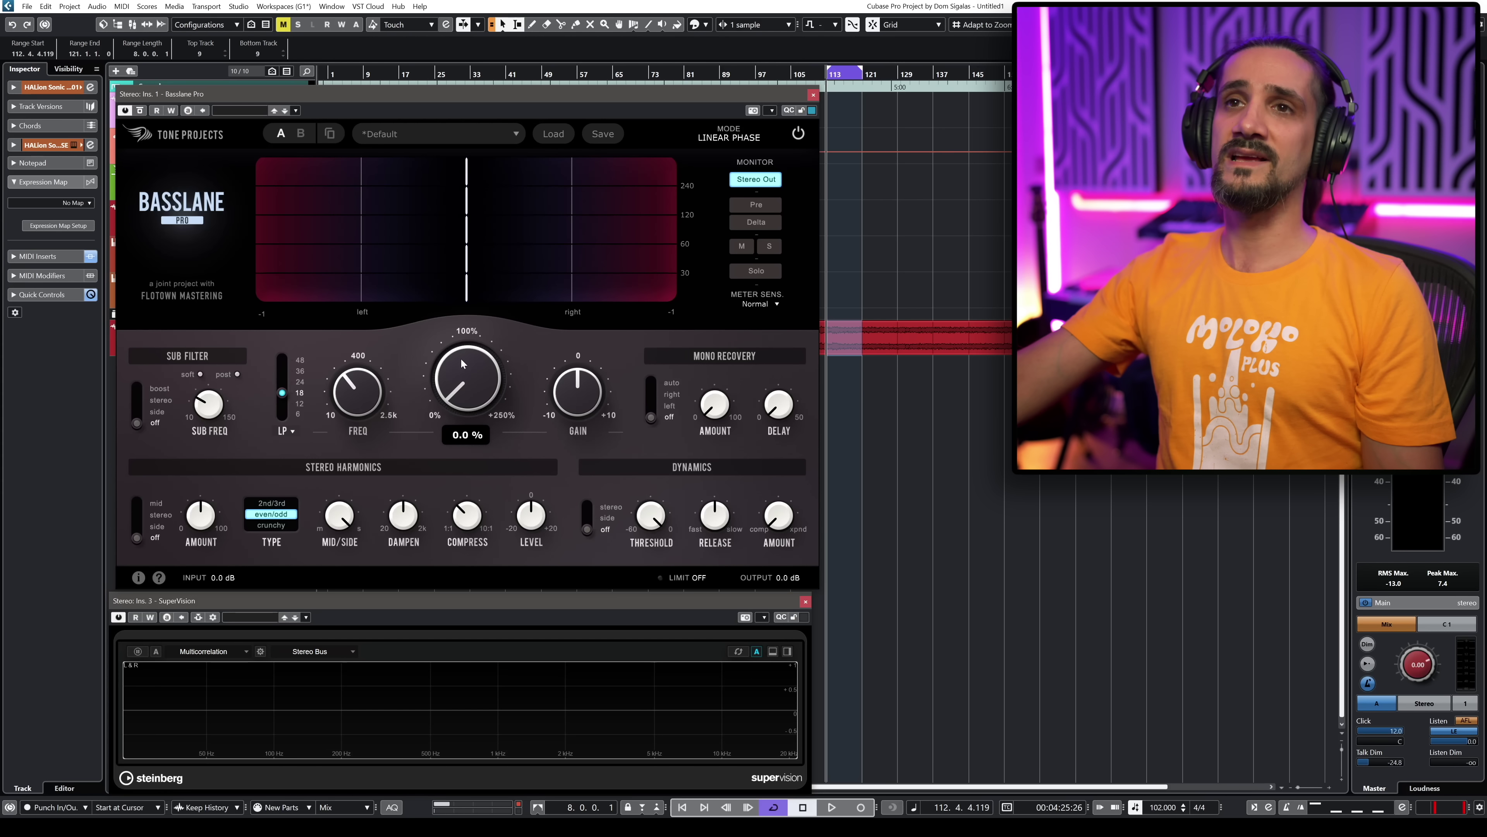
{"action": "key", "text": "space"}
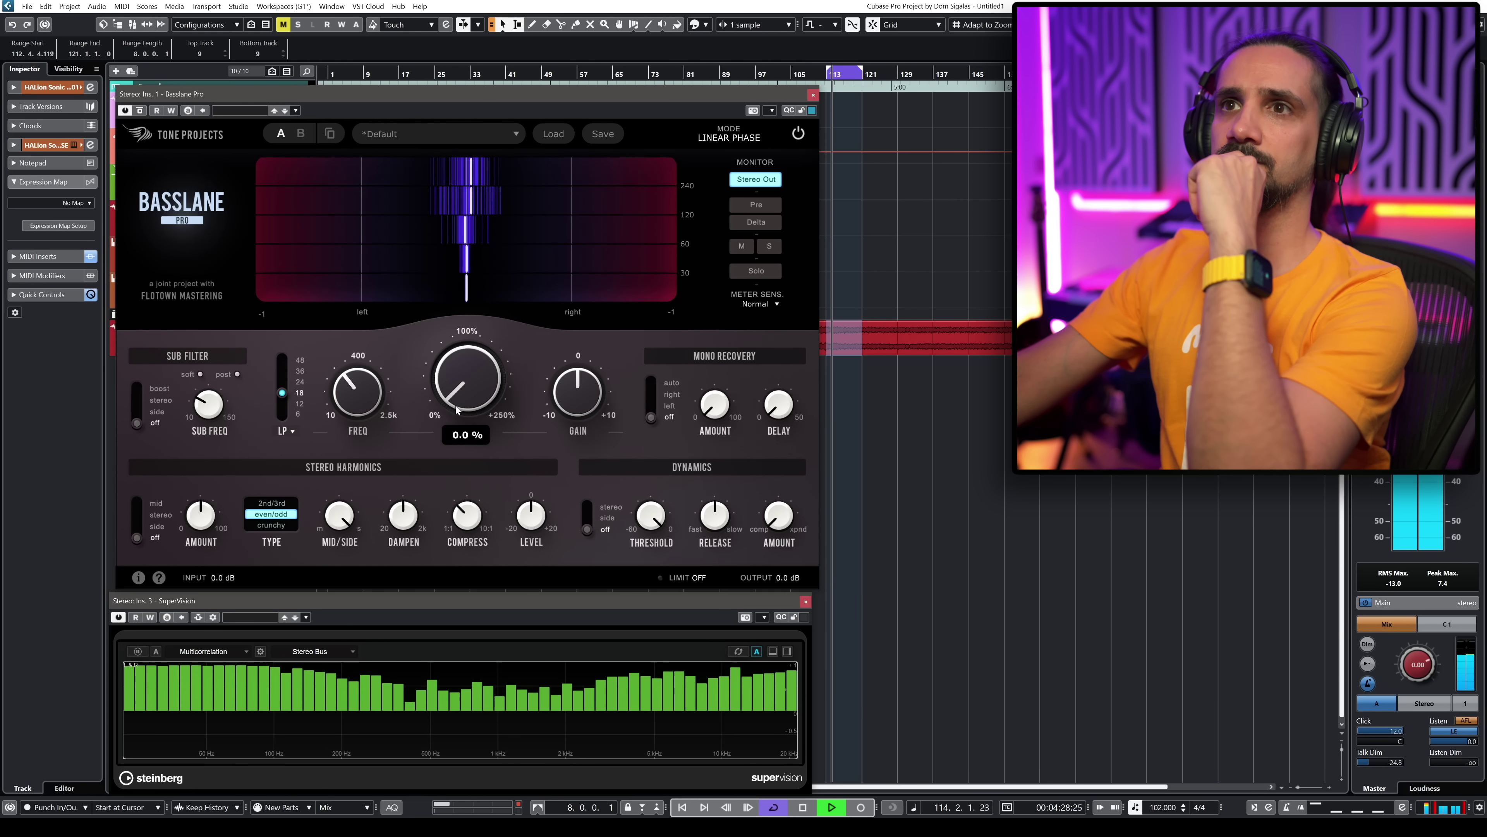
{"action": "mouse_move", "coordinate": [452, 409]}
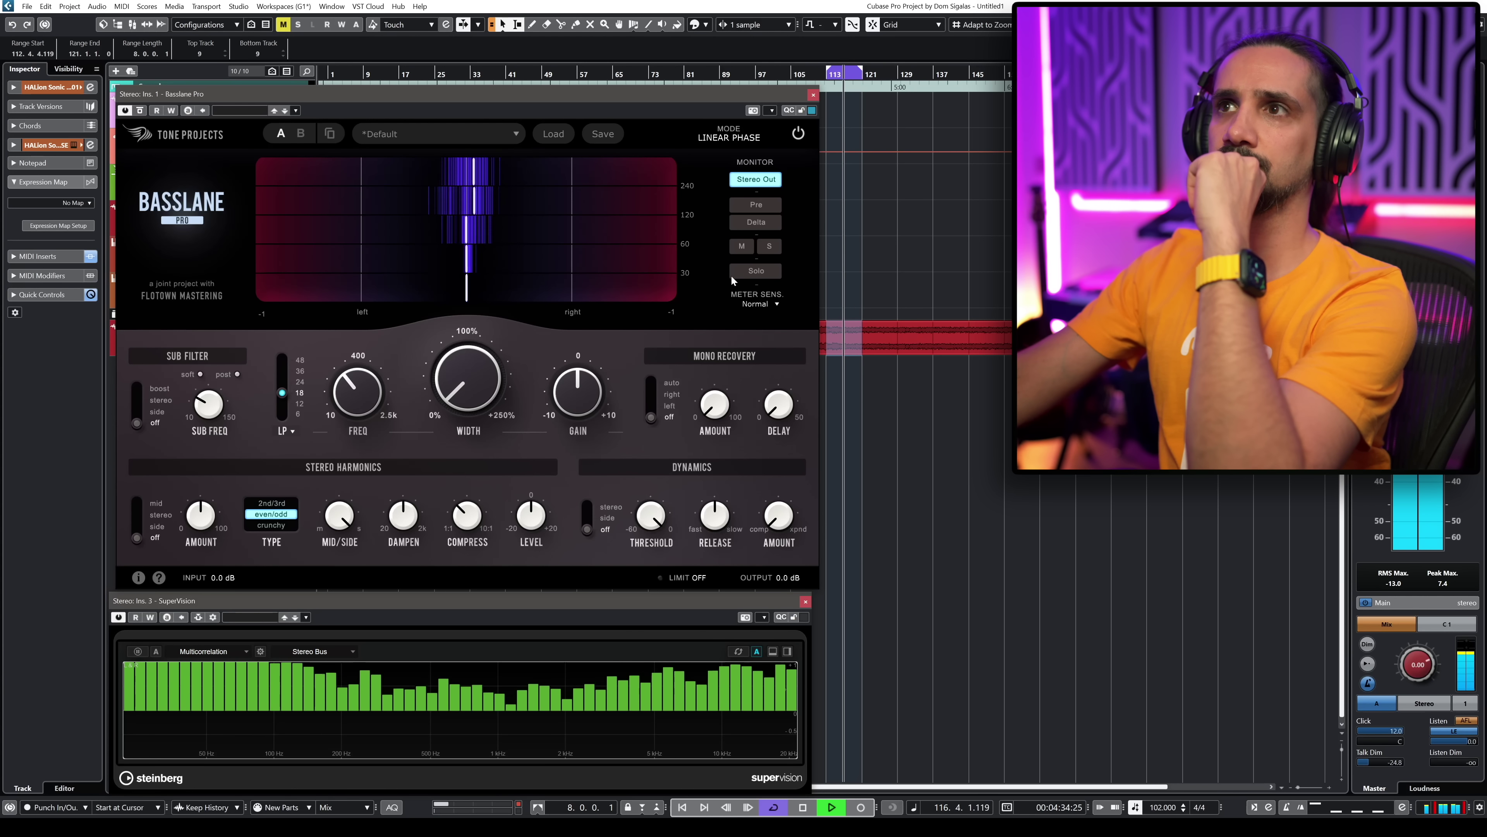
{"action": "left_click", "coordinate": [746, 272]}
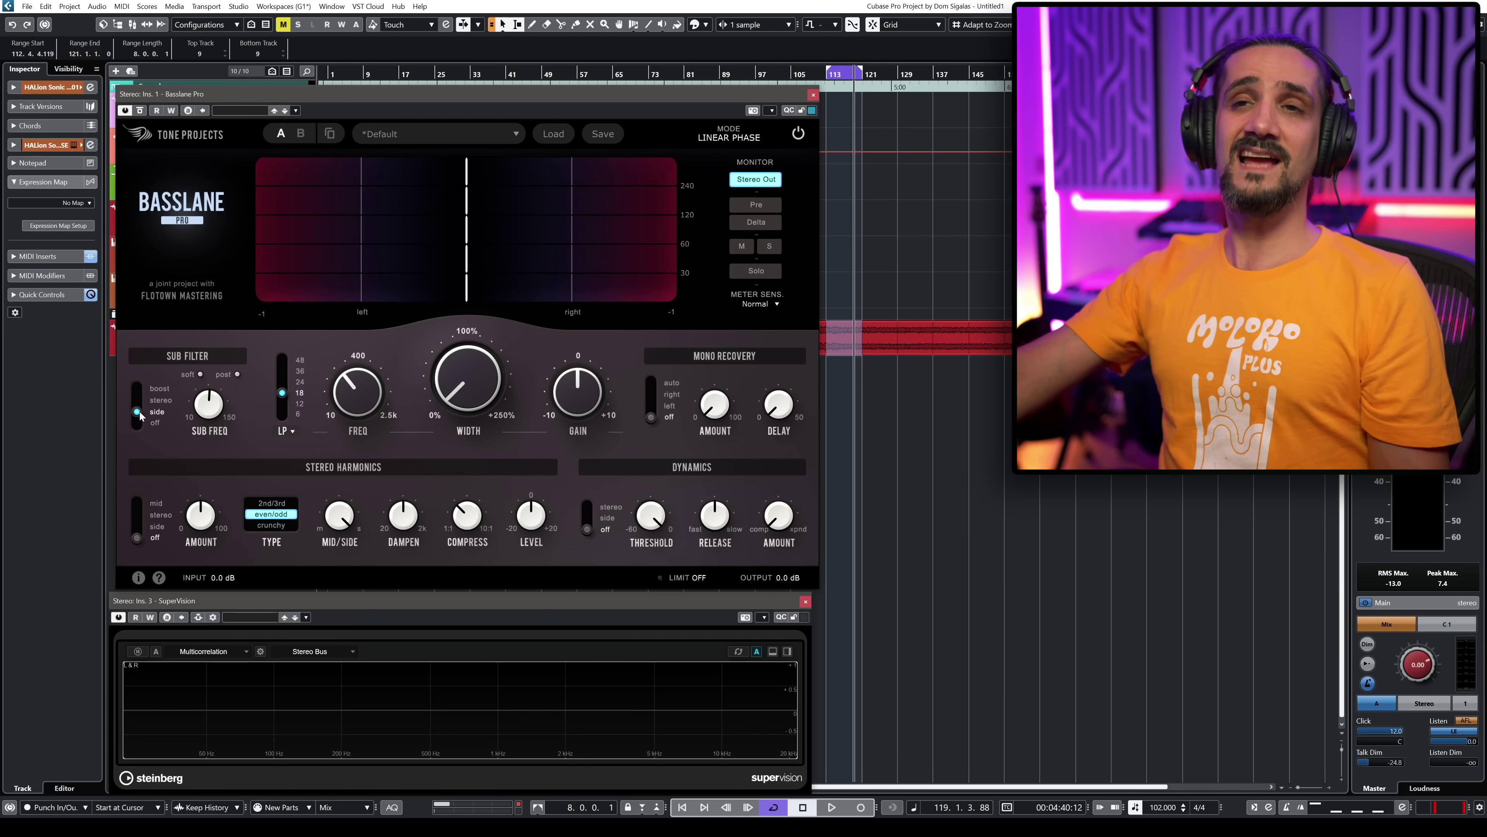
- Put the sub filter in boost mode at about 54 Hz
{"action": "left_click_drag", "start_coordinate": [139, 411], "coordinate": [140, 389]}
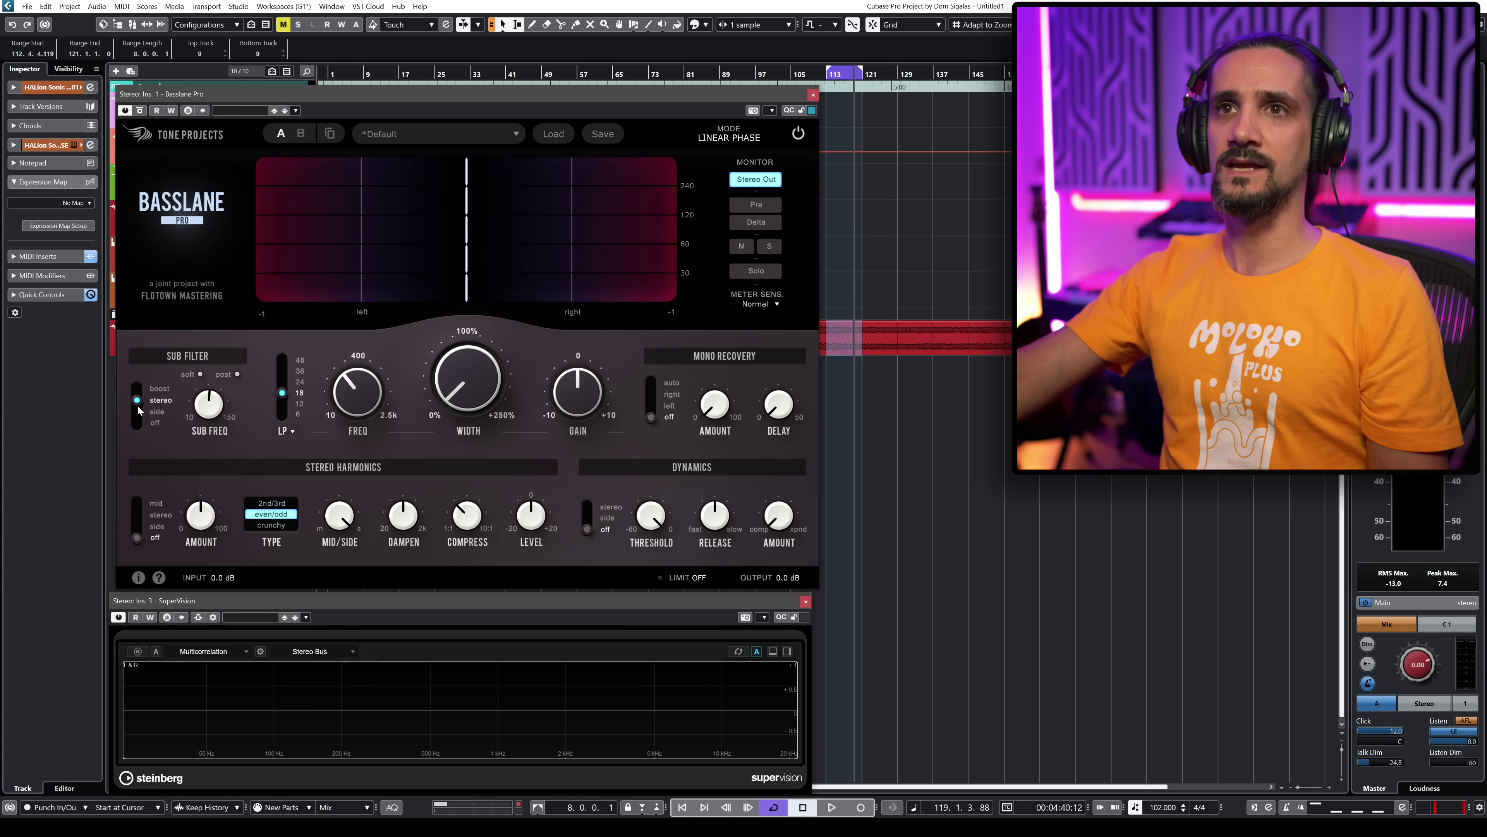
{"action": "mouse_move", "coordinate": [212, 413]}
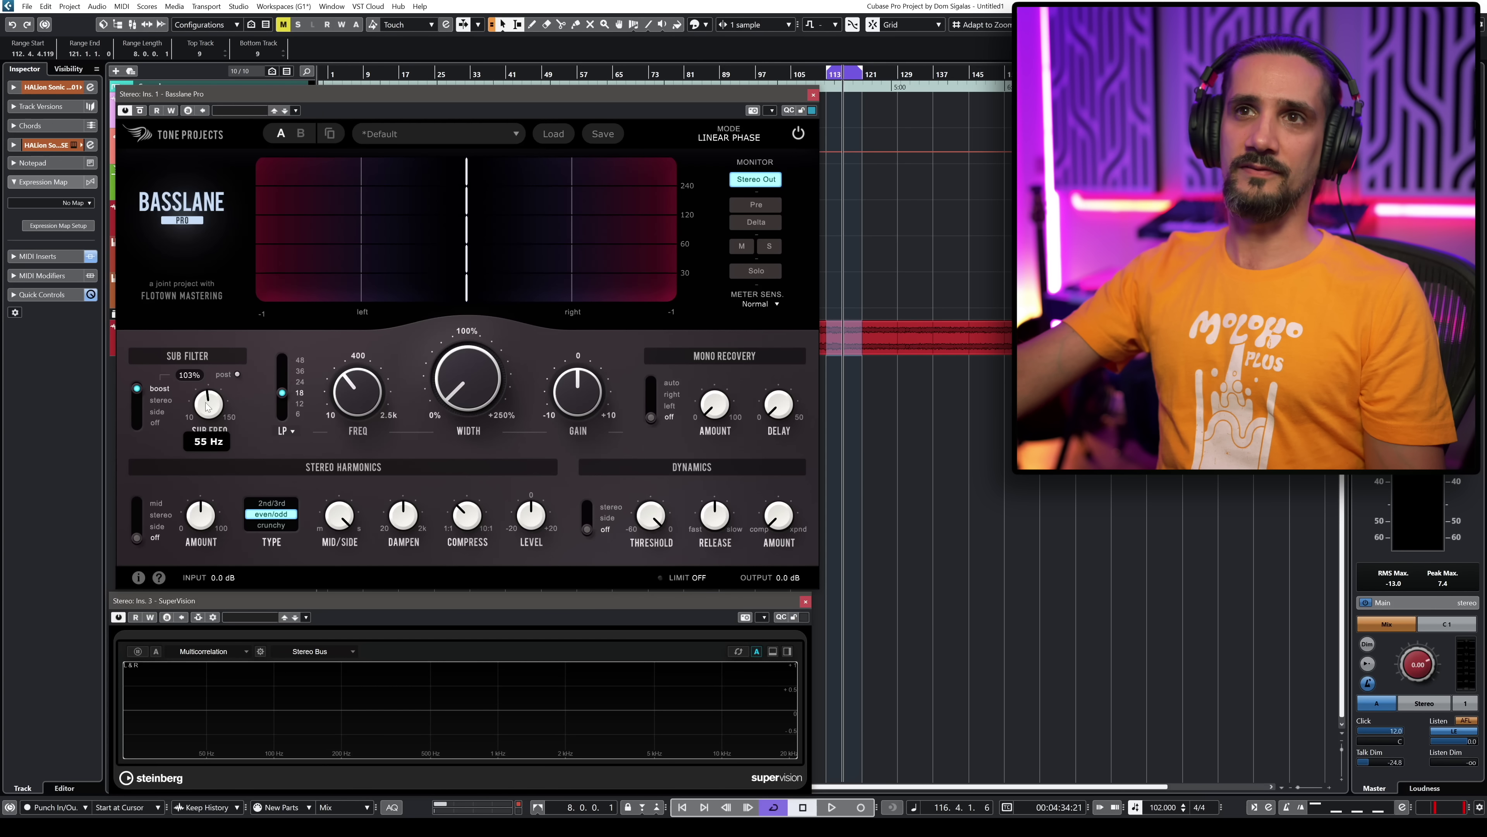
{"action": "left_click_drag", "start_coordinate": [207, 407], "coordinate": [208, 393]}
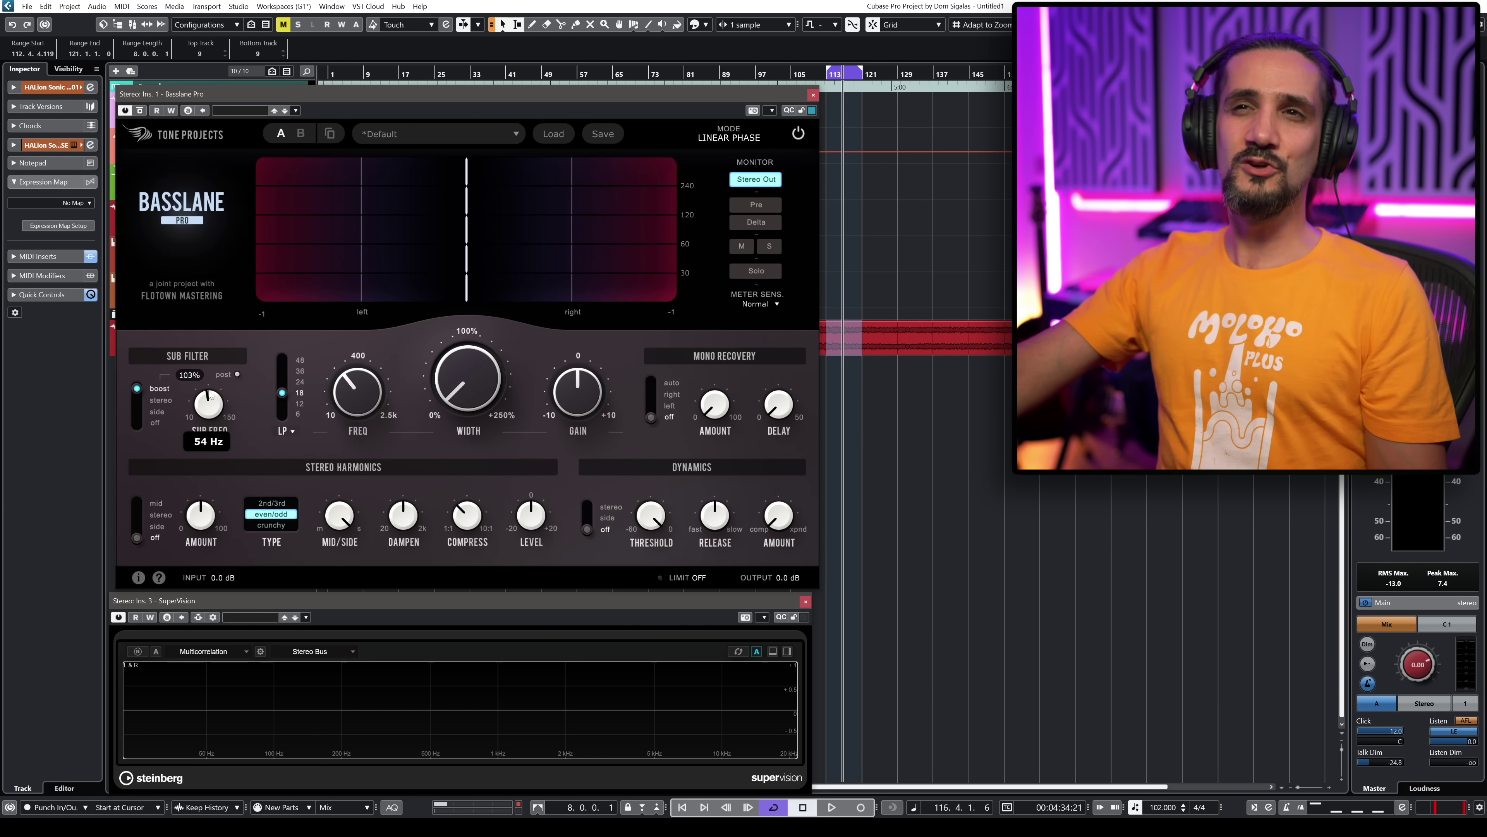
{"action": "left_click_drag", "start_coordinate": [208, 399], "coordinate": [209, 404]}
- Audition the sub boost during playback, trimming it to 99%, then stop
{"action": "key", "text": "space"}
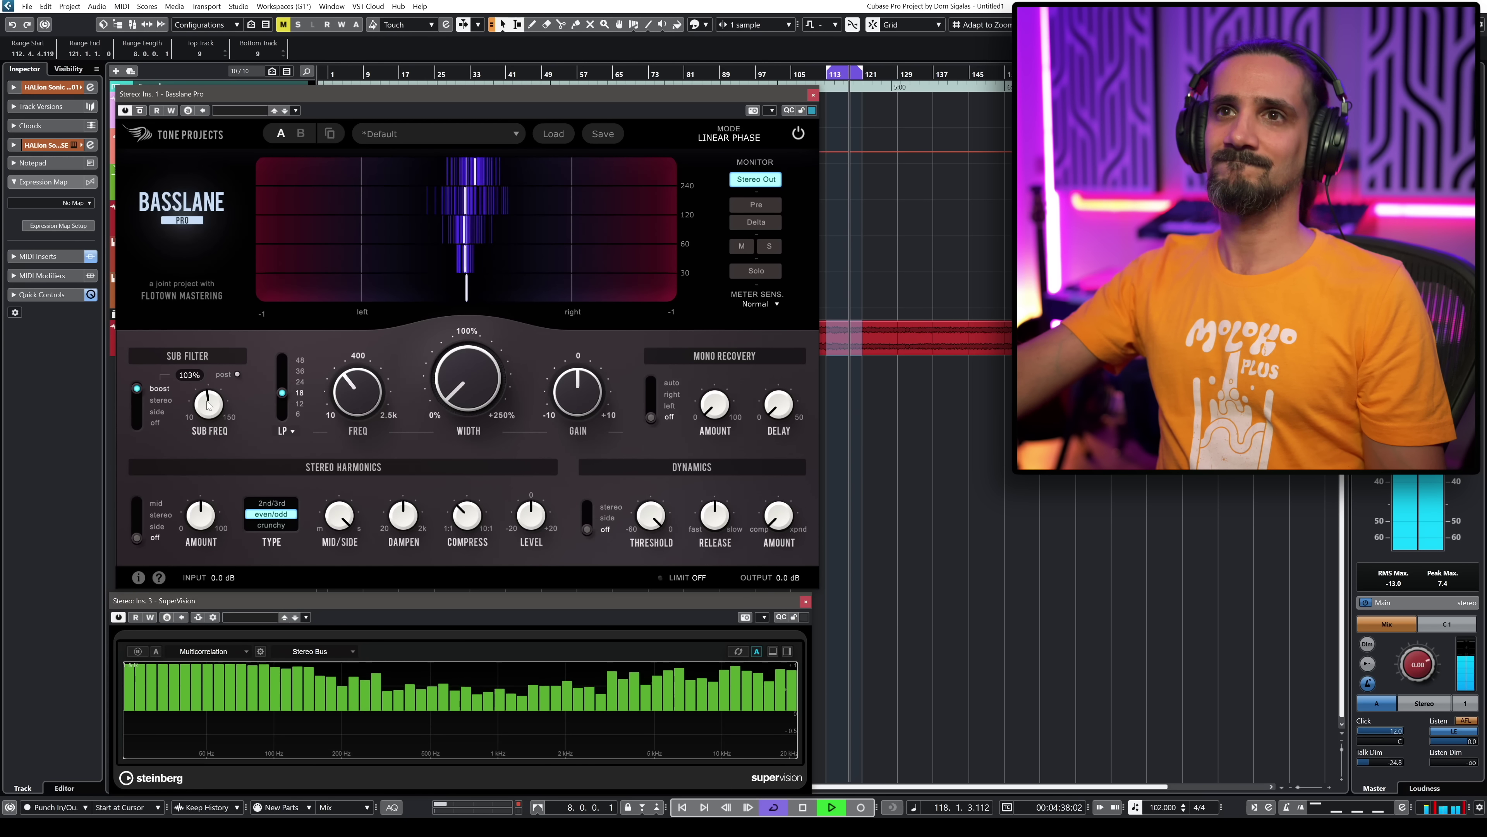
{"action": "left_click_drag", "start_coordinate": [184, 378], "coordinate": [185, 381]}
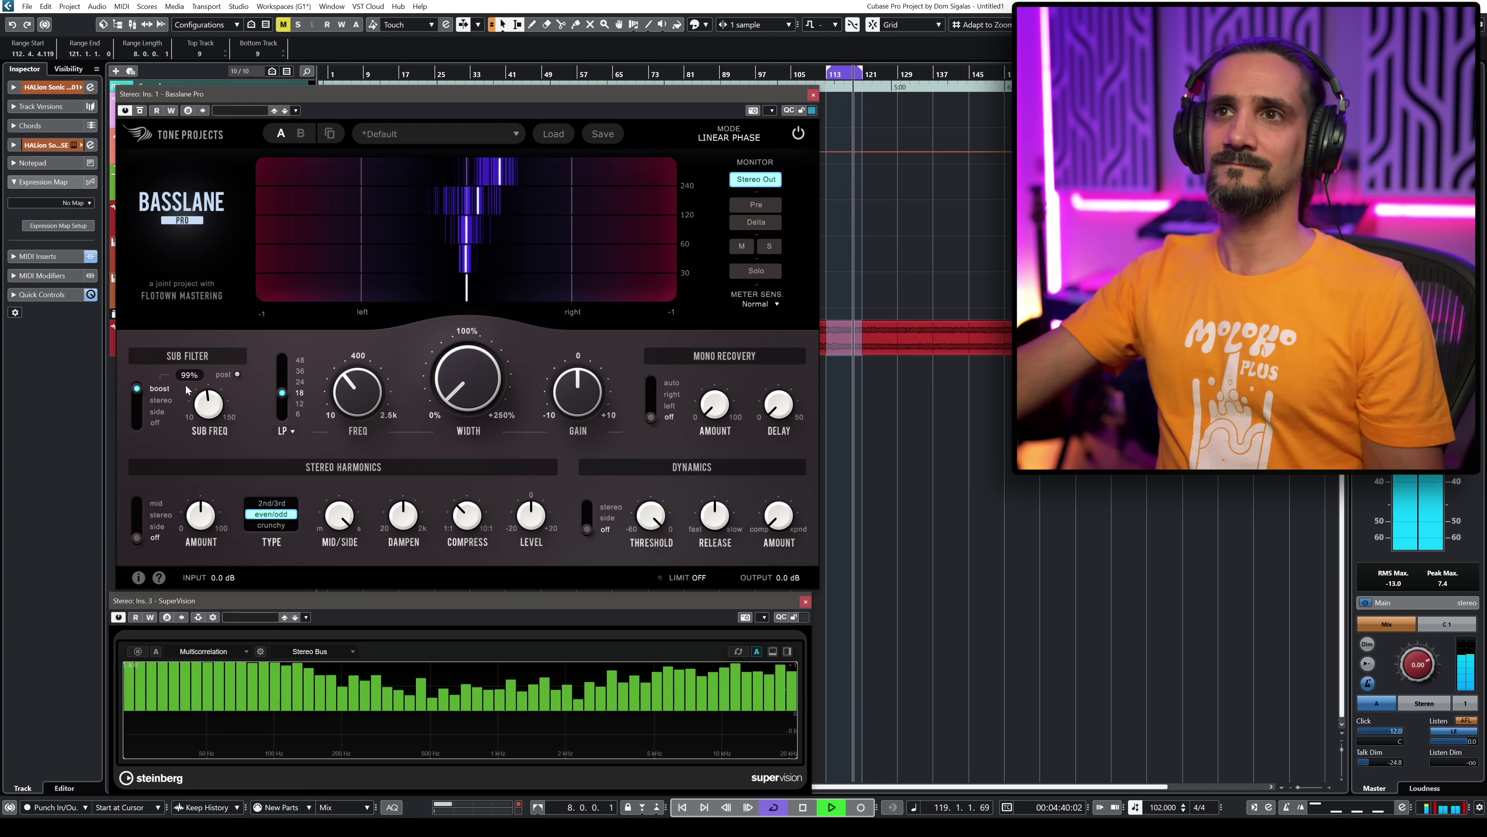
{"action": "mouse_move", "coordinate": [382, 399]}
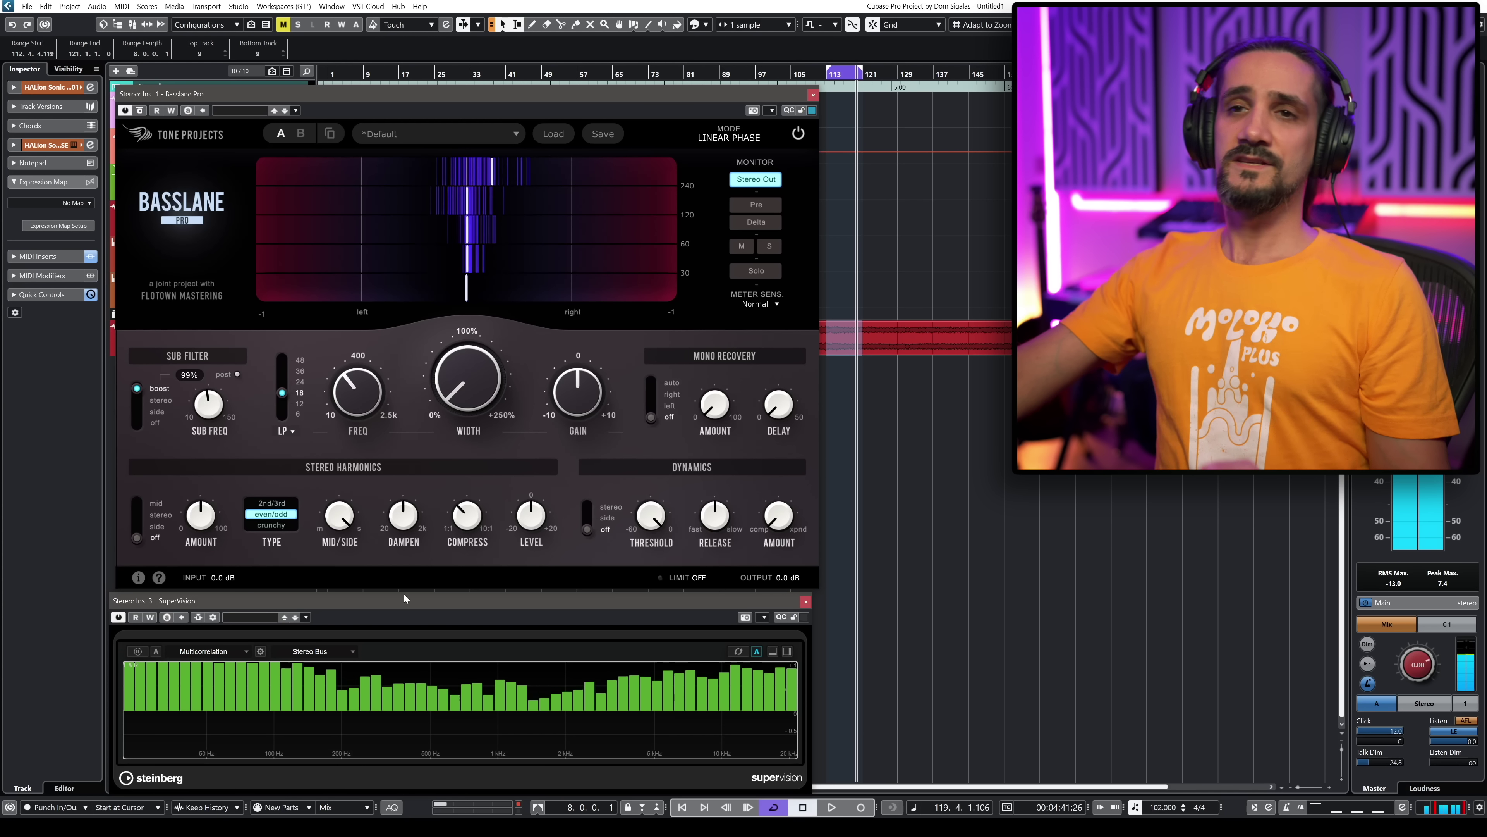
{"action": "key", "text": "space"}
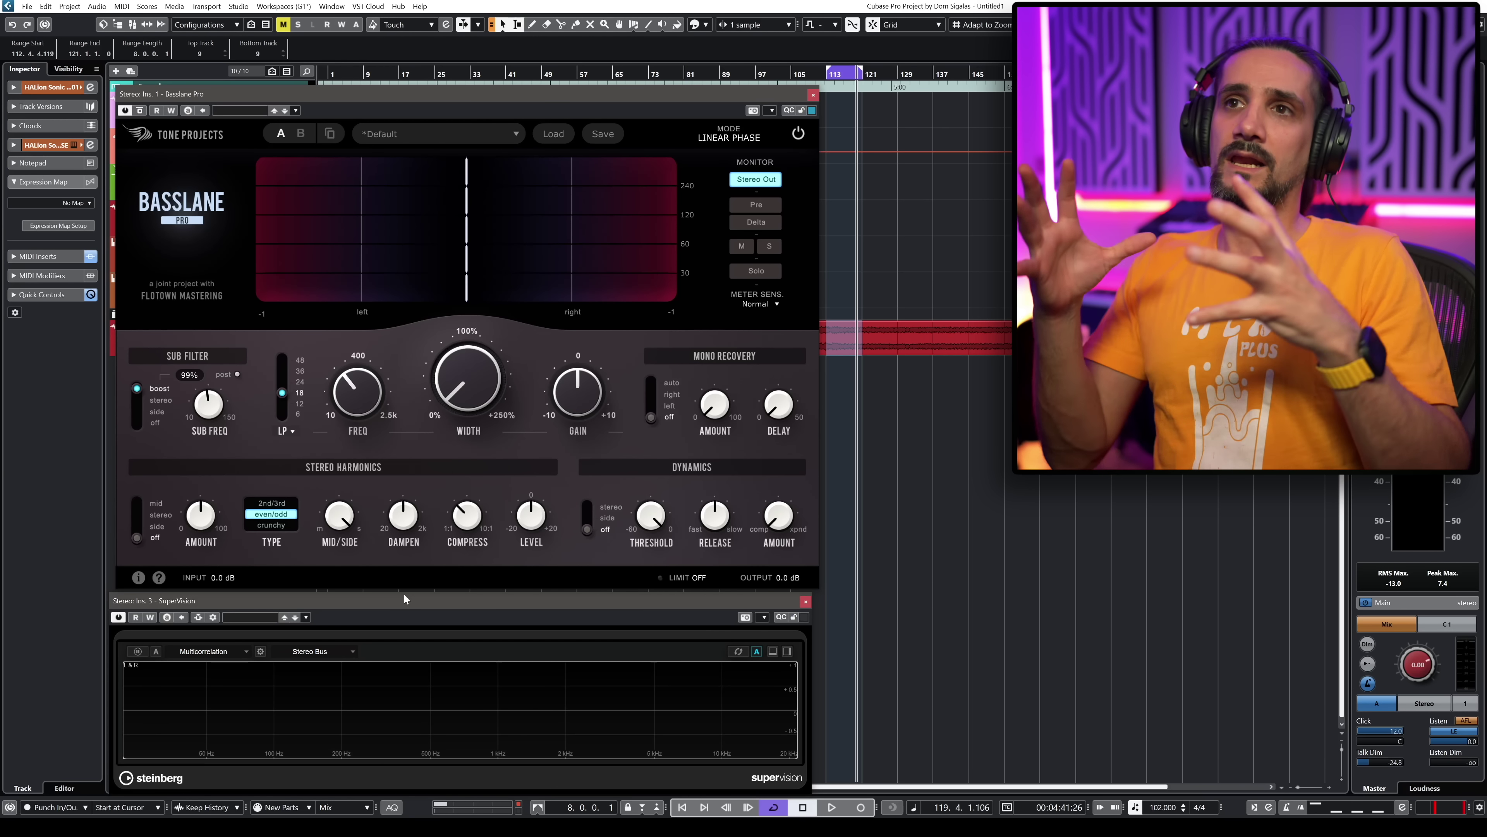
- Leave the transport stopped with Width 100%, Freq 400 and 99% sub boost set
{"action": "mouse_move", "coordinate": [219, 523]}
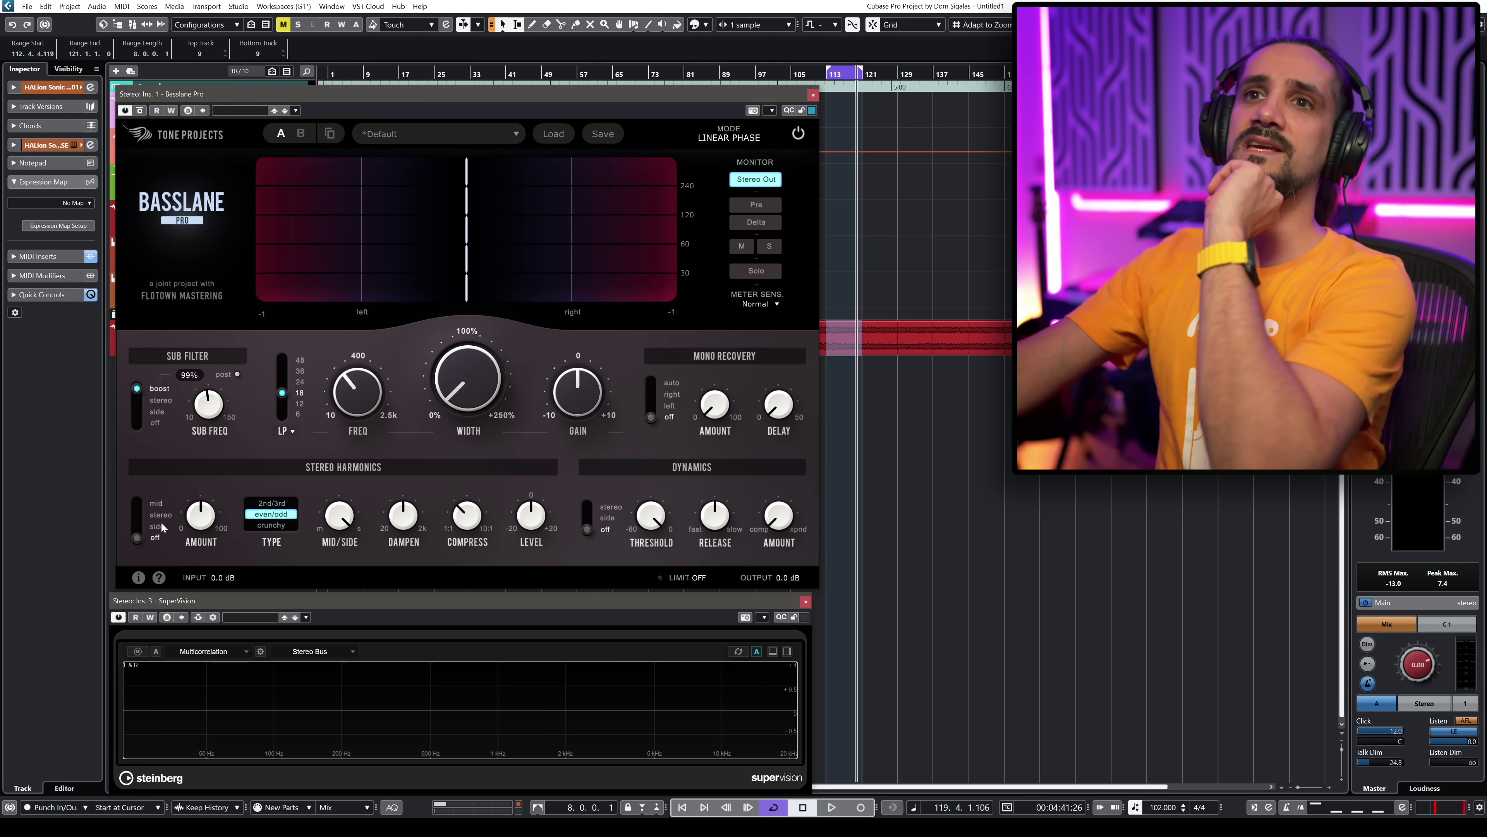
- Set stereo harmonics to mid, raise Amount to 62.1% during playback, and solo-monitor the signal
{"action": "left_click_drag", "start_coordinate": [133, 536], "coordinate": [136, 527]}
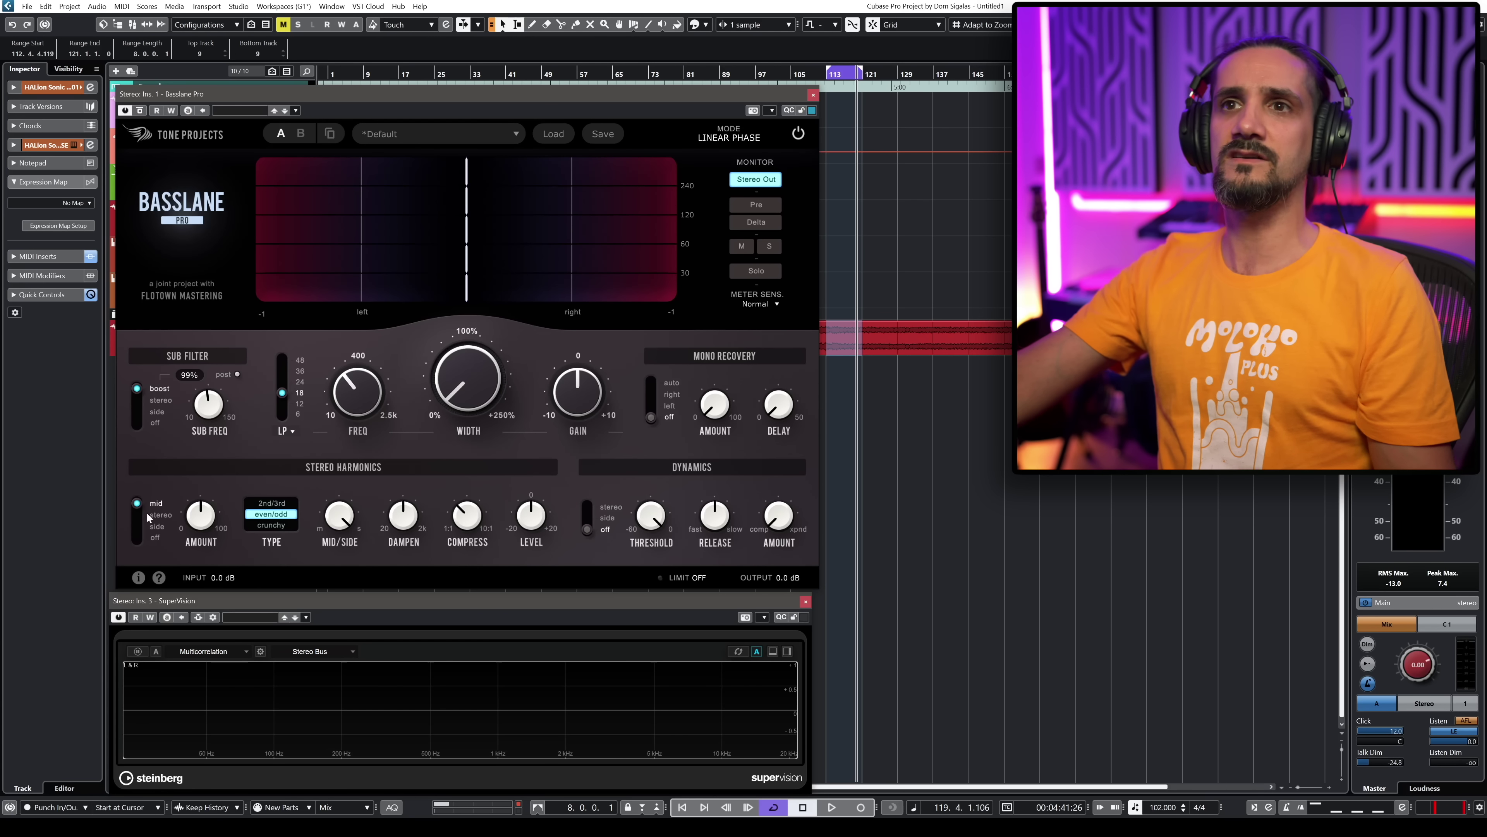
{"action": "key", "text": "space"}
{"action": "left_click_drag", "start_coordinate": [201, 514], "coordinate": [209, 483]}
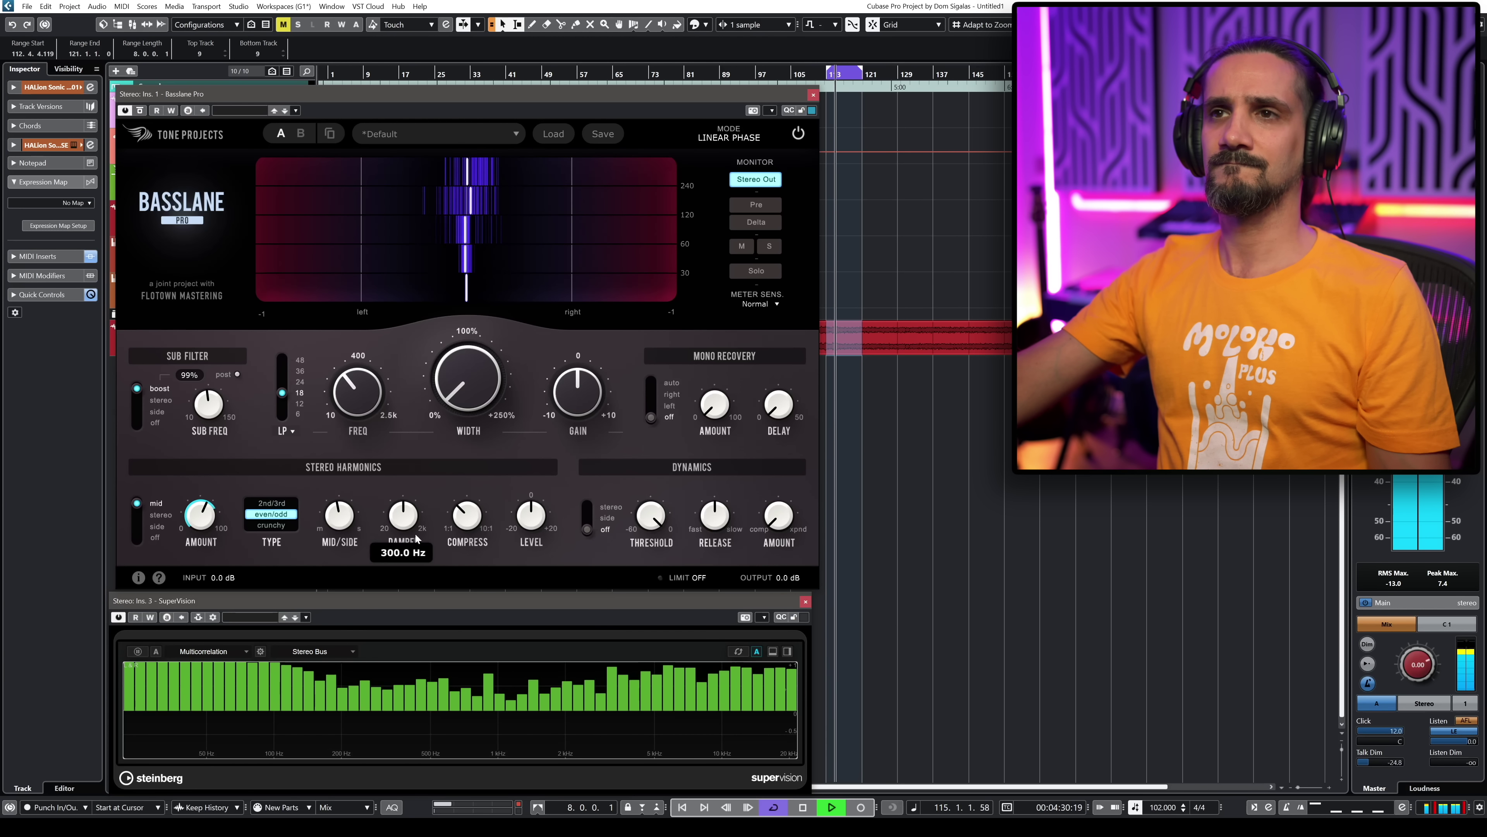
{"action": "left_click", "coordinate": [750, 273]}
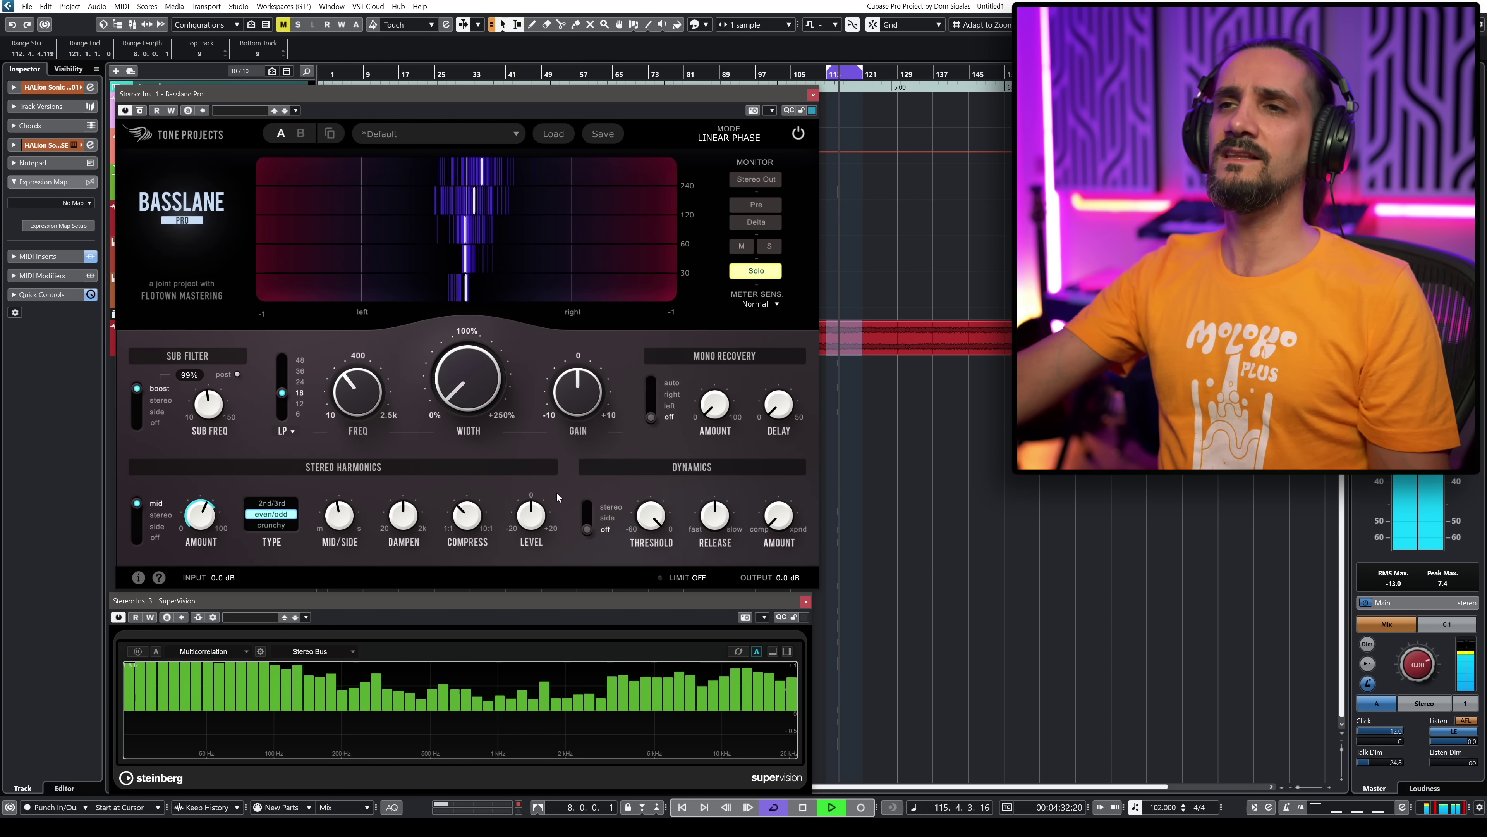
- Set harmonics level to +13.2 dB, type crunchy, amount 45.3%, compression 7.5:1, and play
{"action": "left_click_drag", "start_coordinate": [557, 497], "coordinate": [535, 411]}
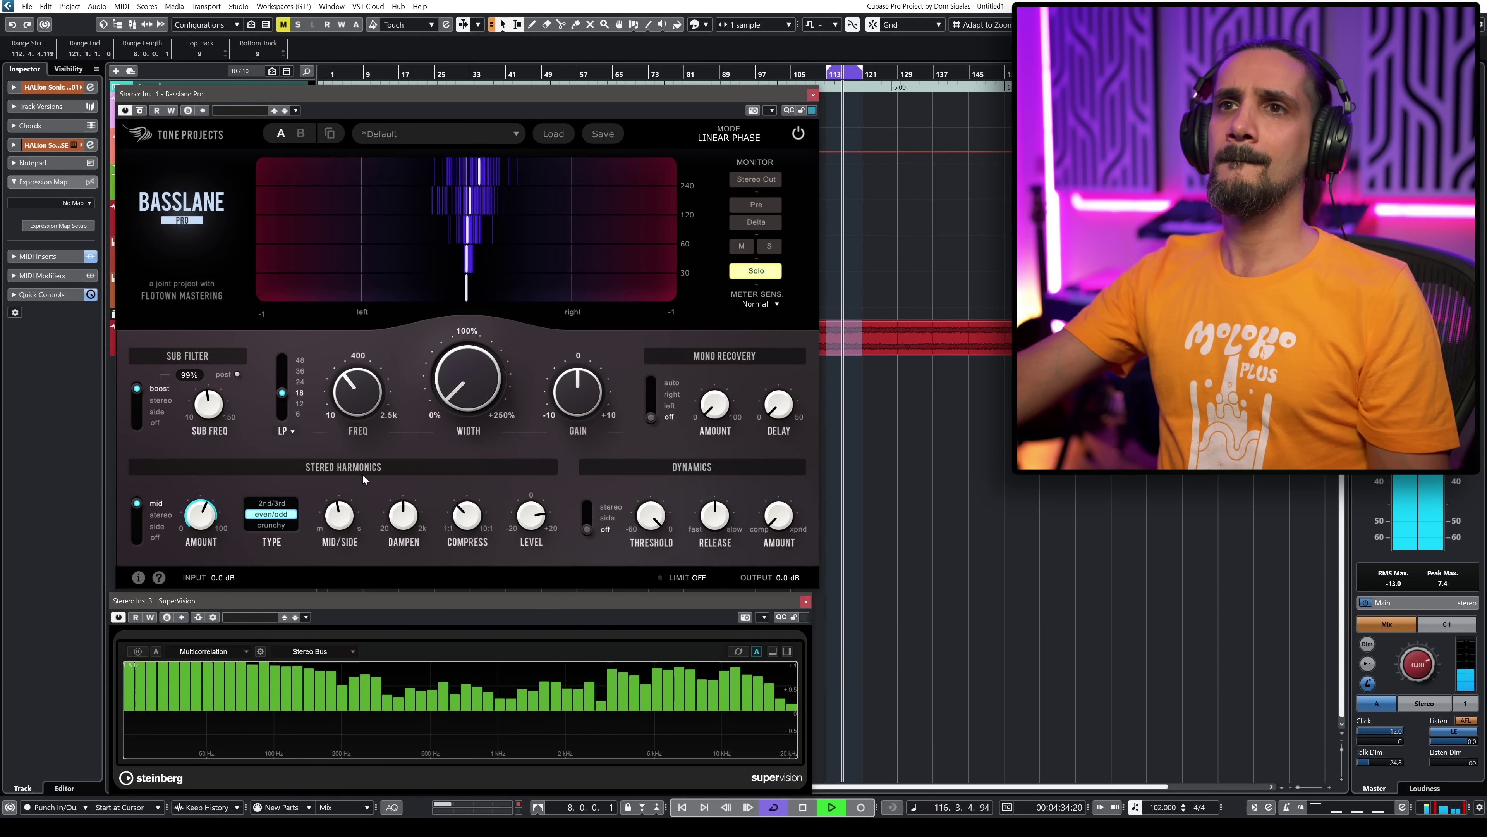
{"action": "left_click", "coordinate": [252, 525]}
{"action": "left_click_drag", "start_coordinate": [201, 514], "coordinate": [196, 560]}
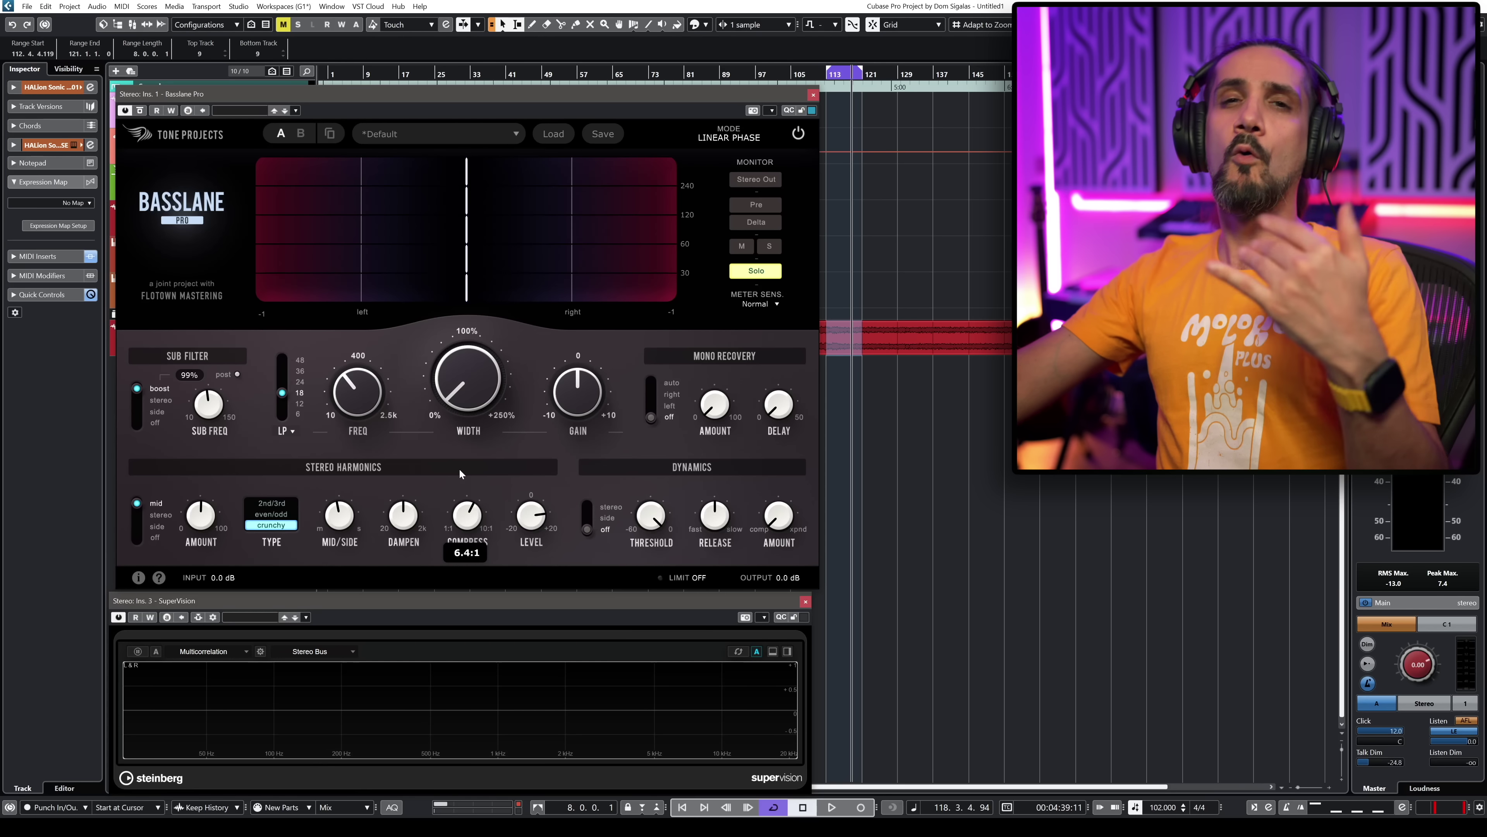
{"action": "left_click_drag", "start_coordinate": [459, 469], "coordinate": [467, 474]}
{"action": "key", "text": "space"}
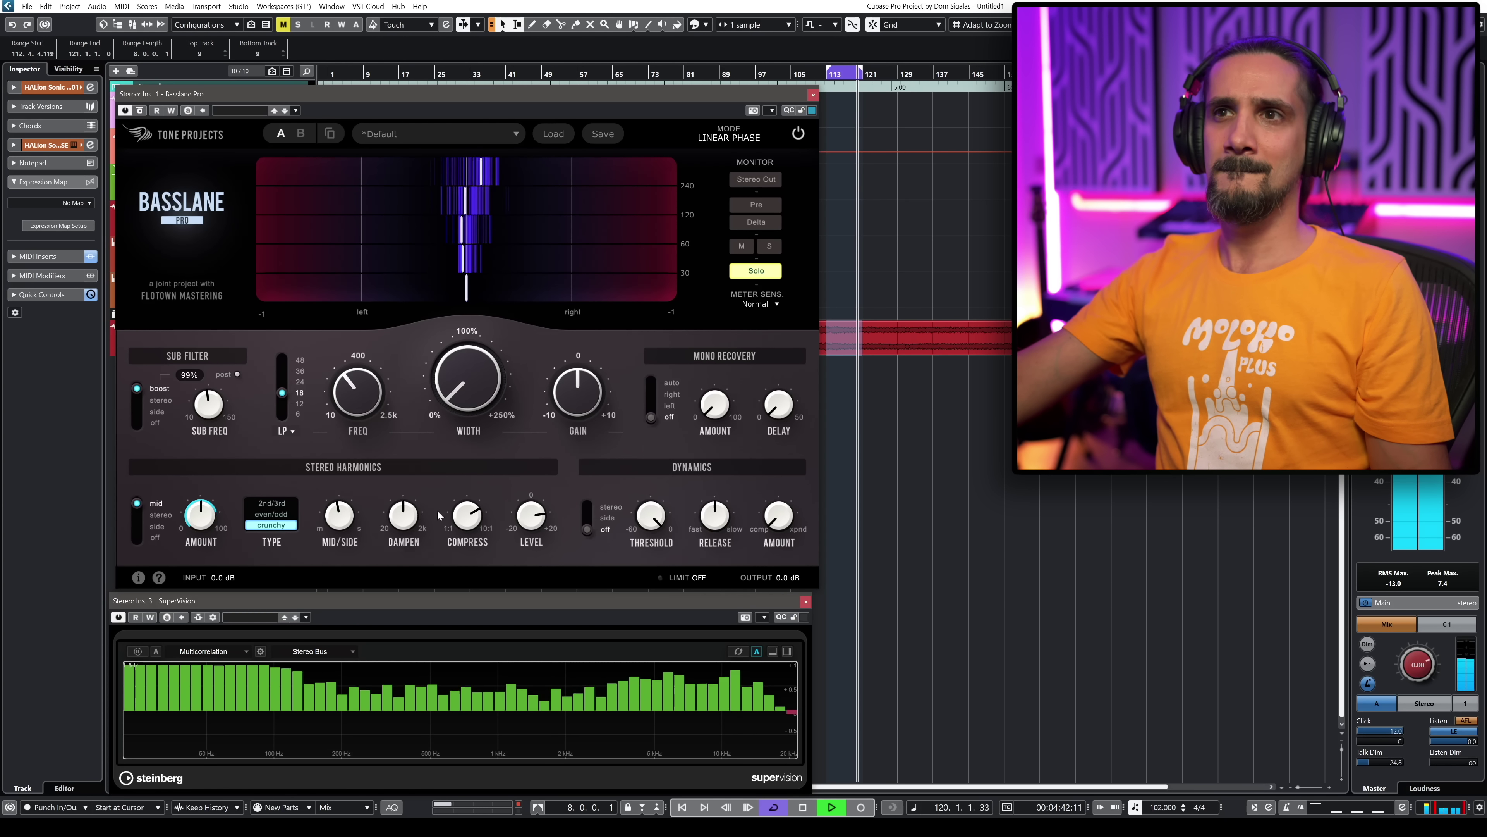
- Raise harmonics dampening, try 2nd/3rd, settle on even/odd, and monitor Stereo Out
{"action": "mouse_move", "coordinate": [402, 514]}
{"action": "left_mouse_down"}
{"action": "mouse_move", "coordinate": [389, 345]}
{"action": "mouse_move", "coordinate": [398, 505]}
{"action": "left_mouse_up"}
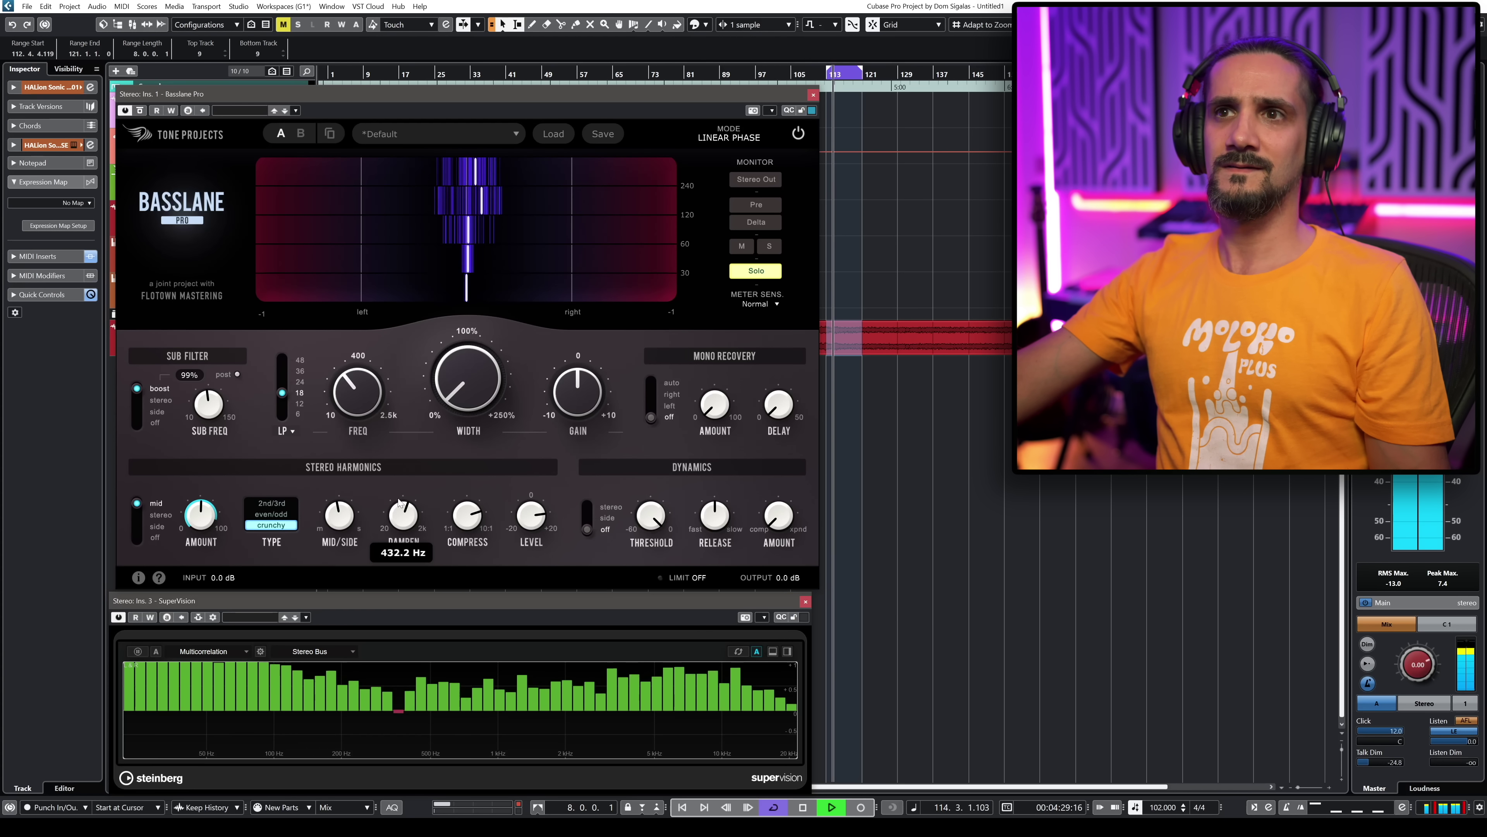
{"action": "left_click", "coordinate": [264, 505]}
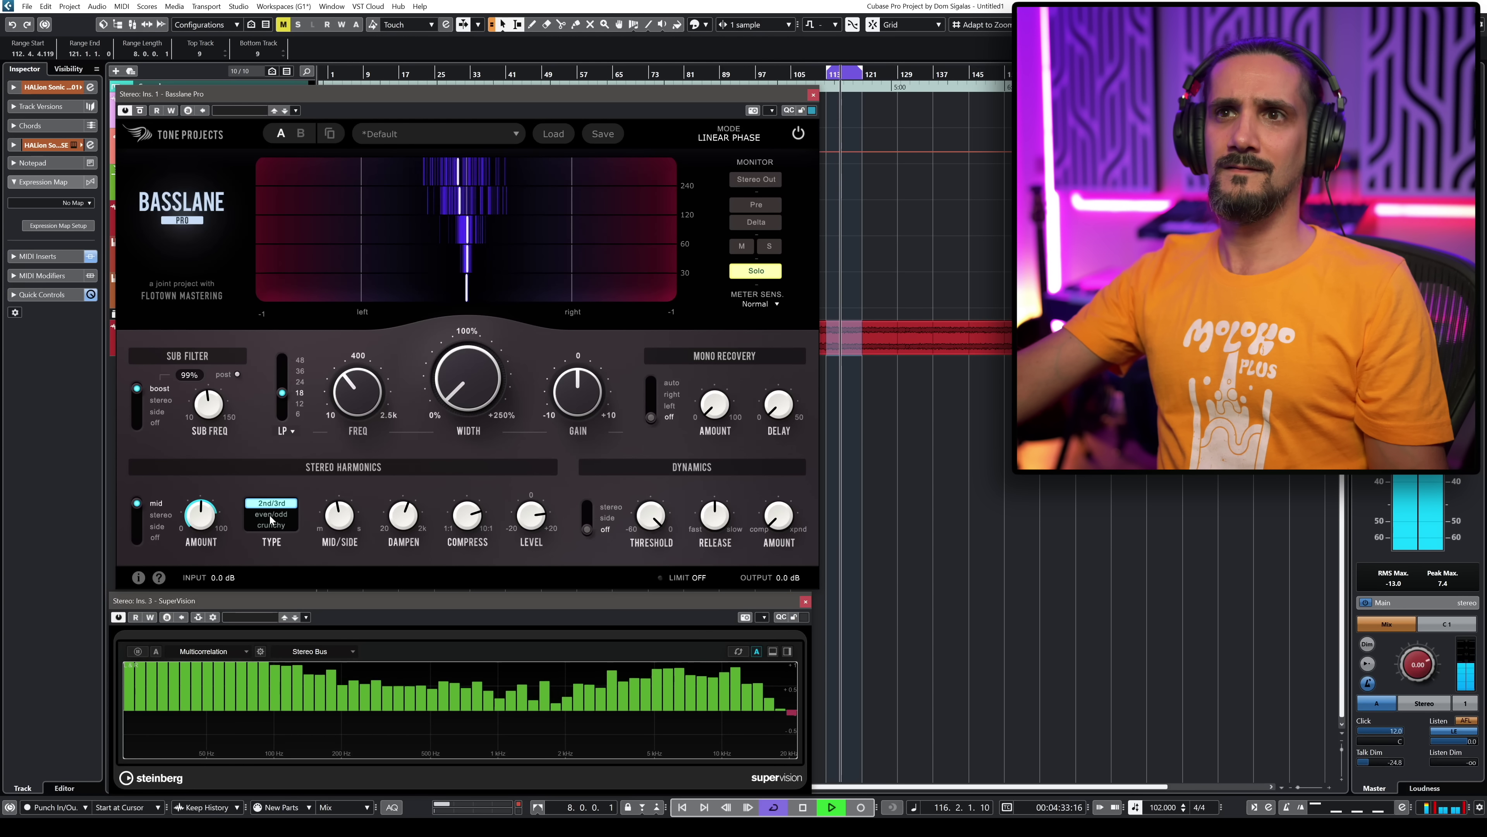
{"action": "left_click", "coordinate": [273, 515]}
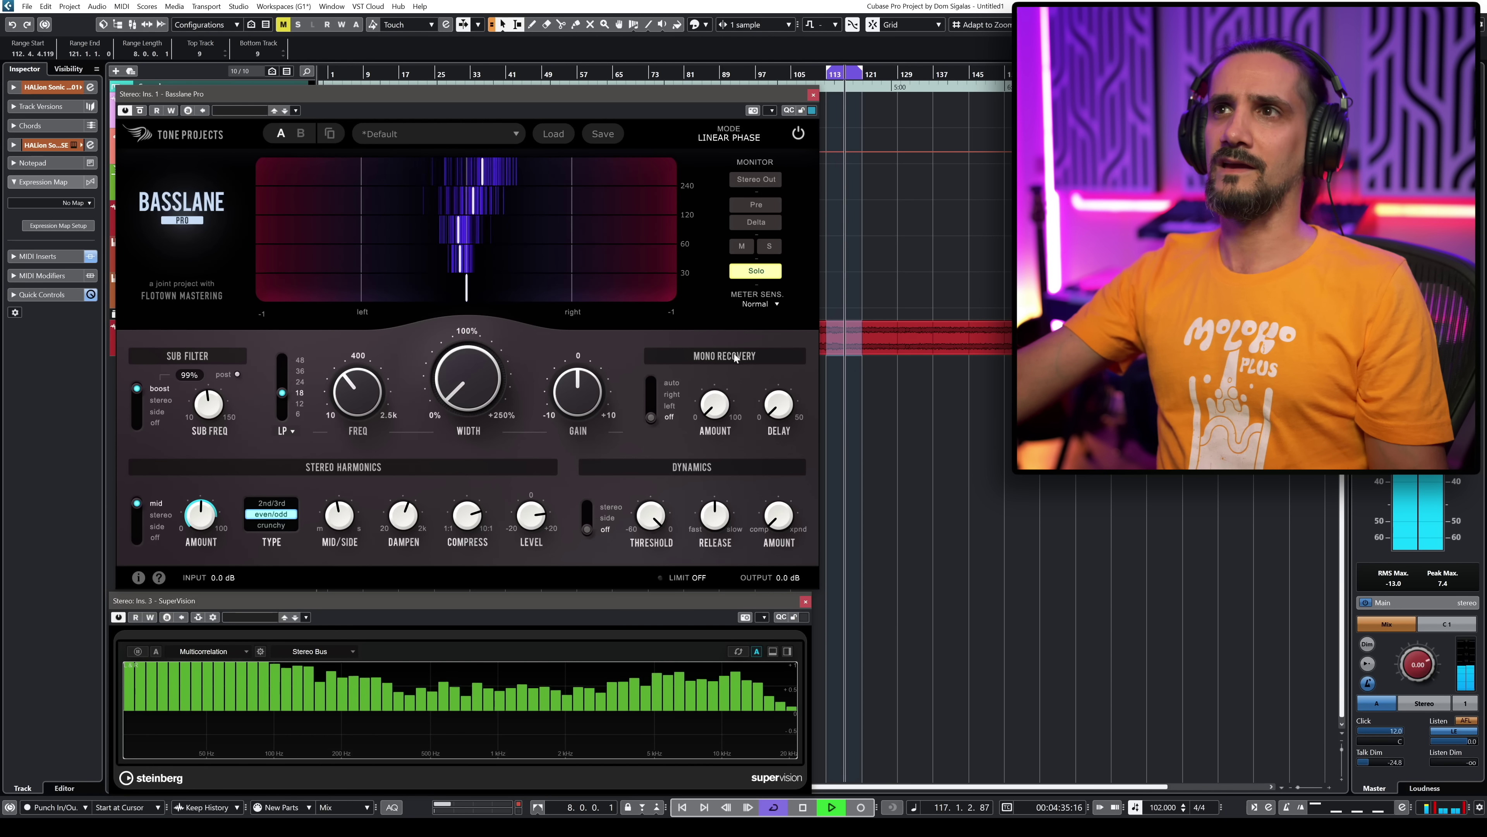
{"action": "left_click", "coordinate": [755, 273]}
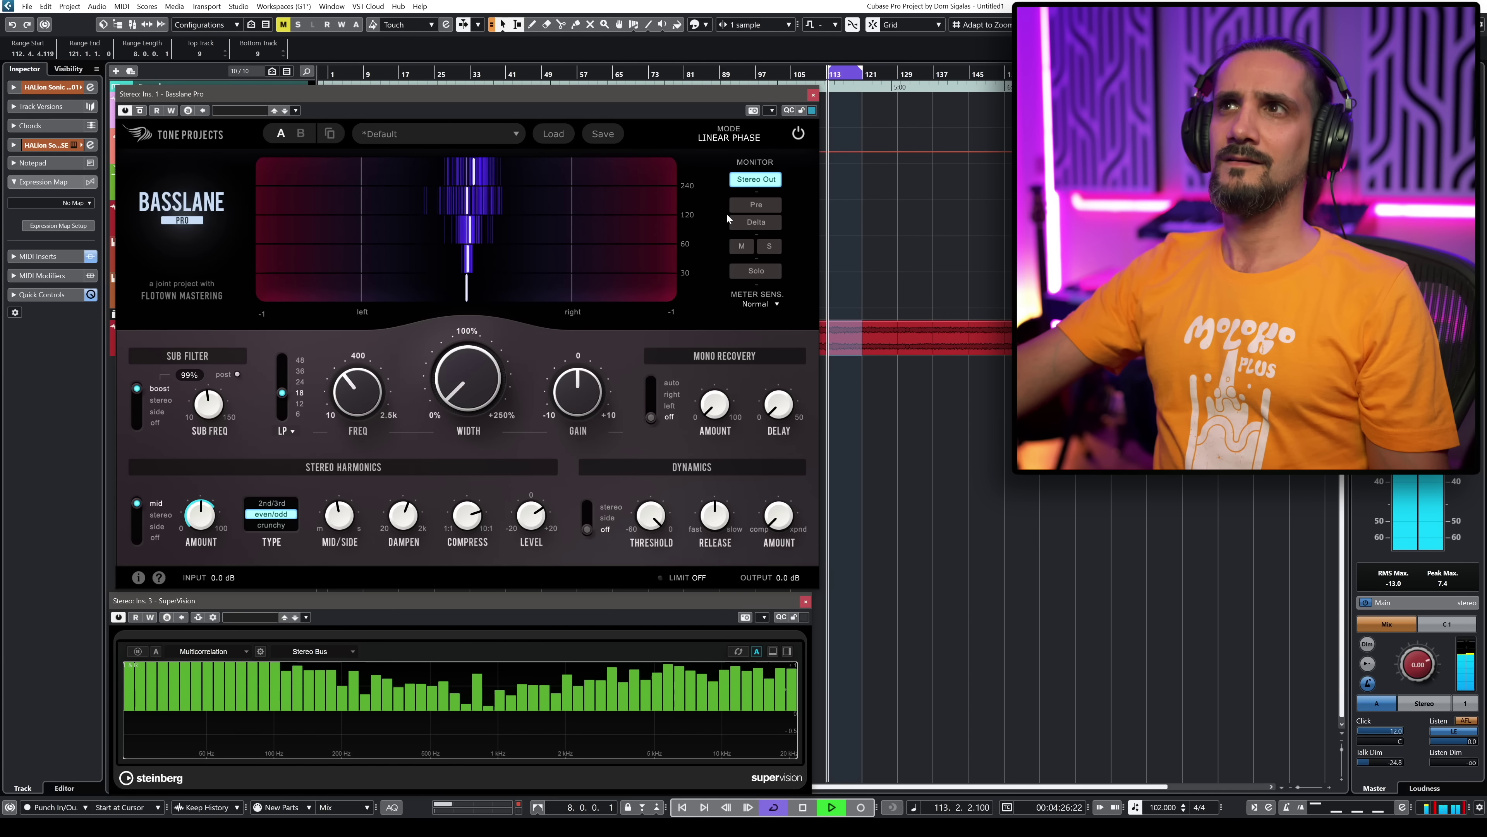
- Bypass Basslane Pro and re-enable it to compare with the dry mix, then stop playback
{"action": "left_click", "coordinate": [799, 134]}
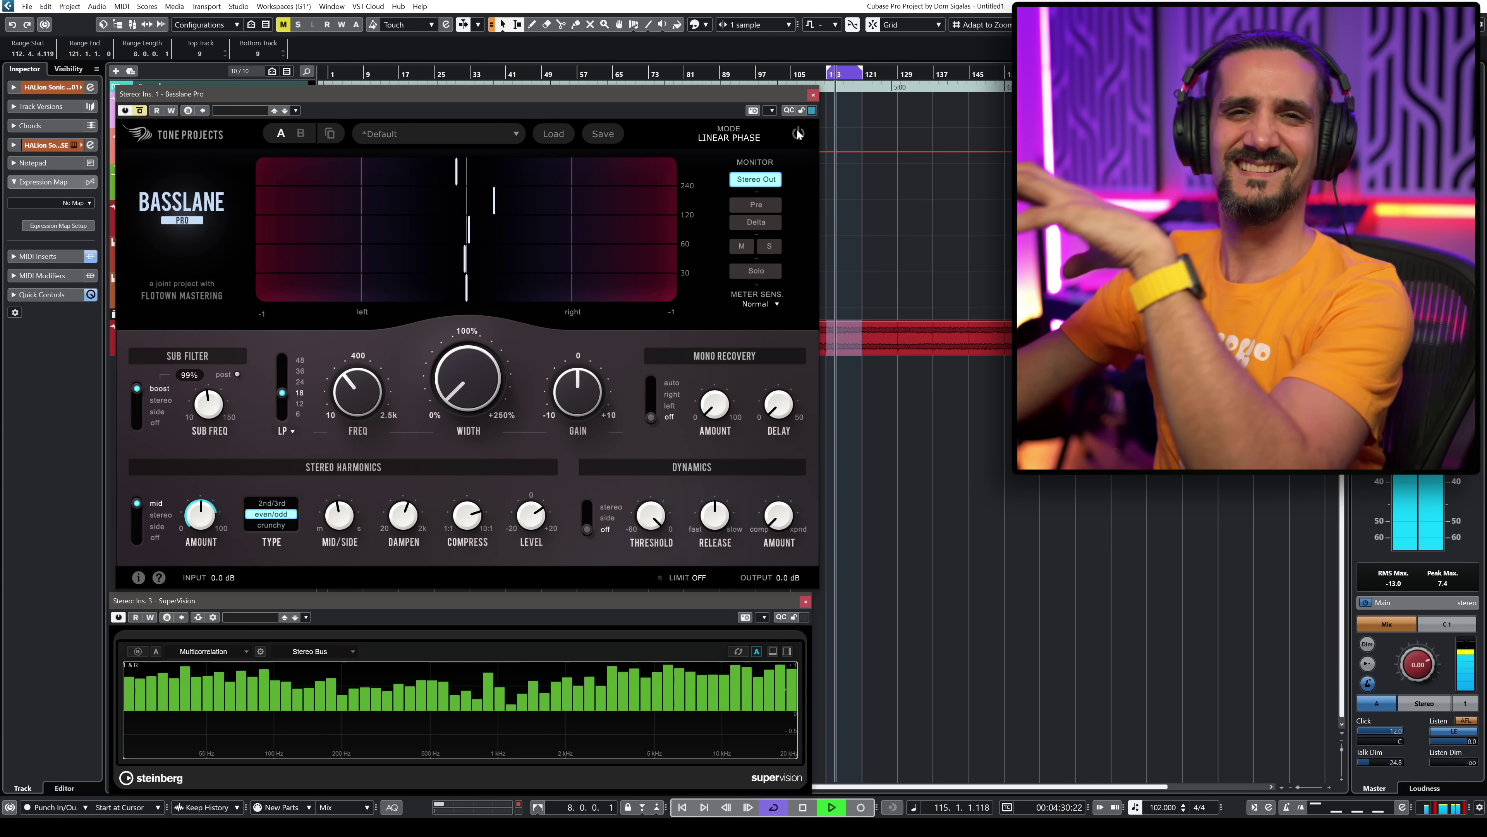
{"action": "left_click", "coordinate": [798, 130]}
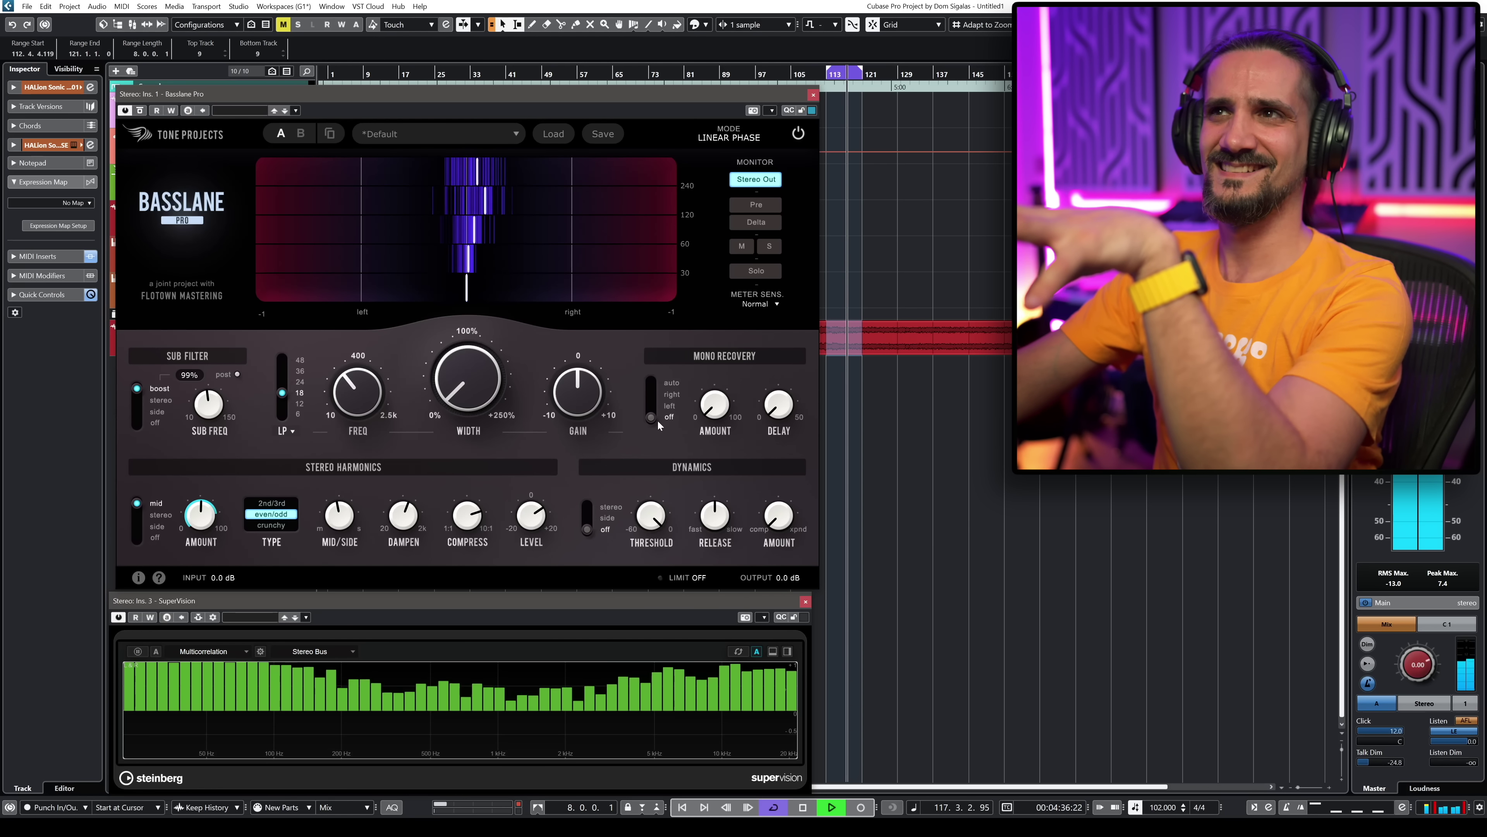
{"action": "key", "text": "space"}
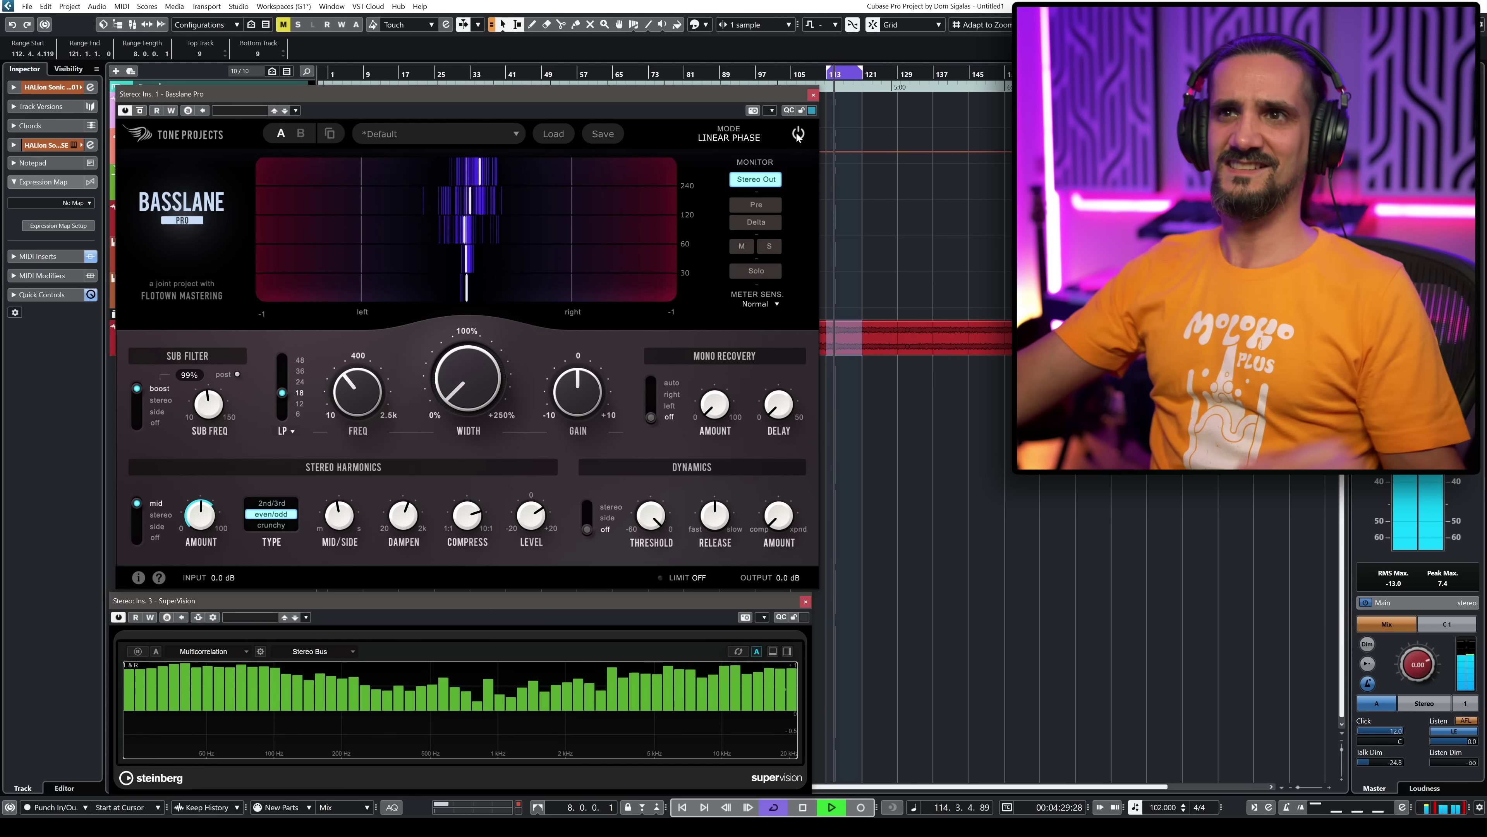
- Audition stereo width settings of about 22% and 20%, then widen the bass to about 76%
{"action": "mouse_move", "coordinate": [460, 374]}
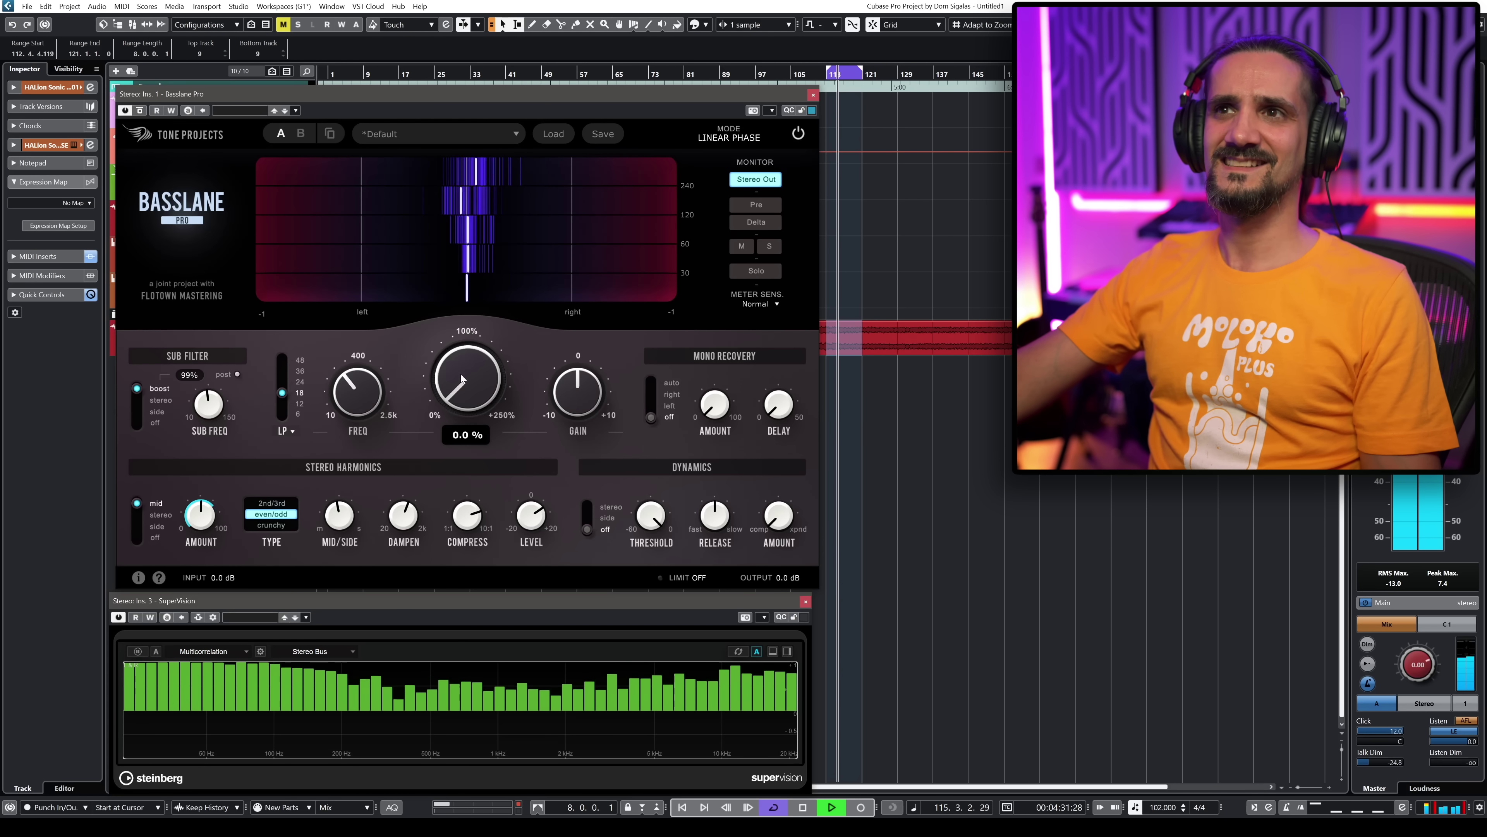
{"action": "mouse_move", "coordinate": [460, 375]}
{"action": "left_mouse_down"}
{"action": "mouse_move", "coordinate": [454, 277]}
{"action": "mouse_move", "coordinate": [446, 330]}
{"action": "mouse_move", "coordinate": [465, 355]}
{"action": "left_mouse_up"}
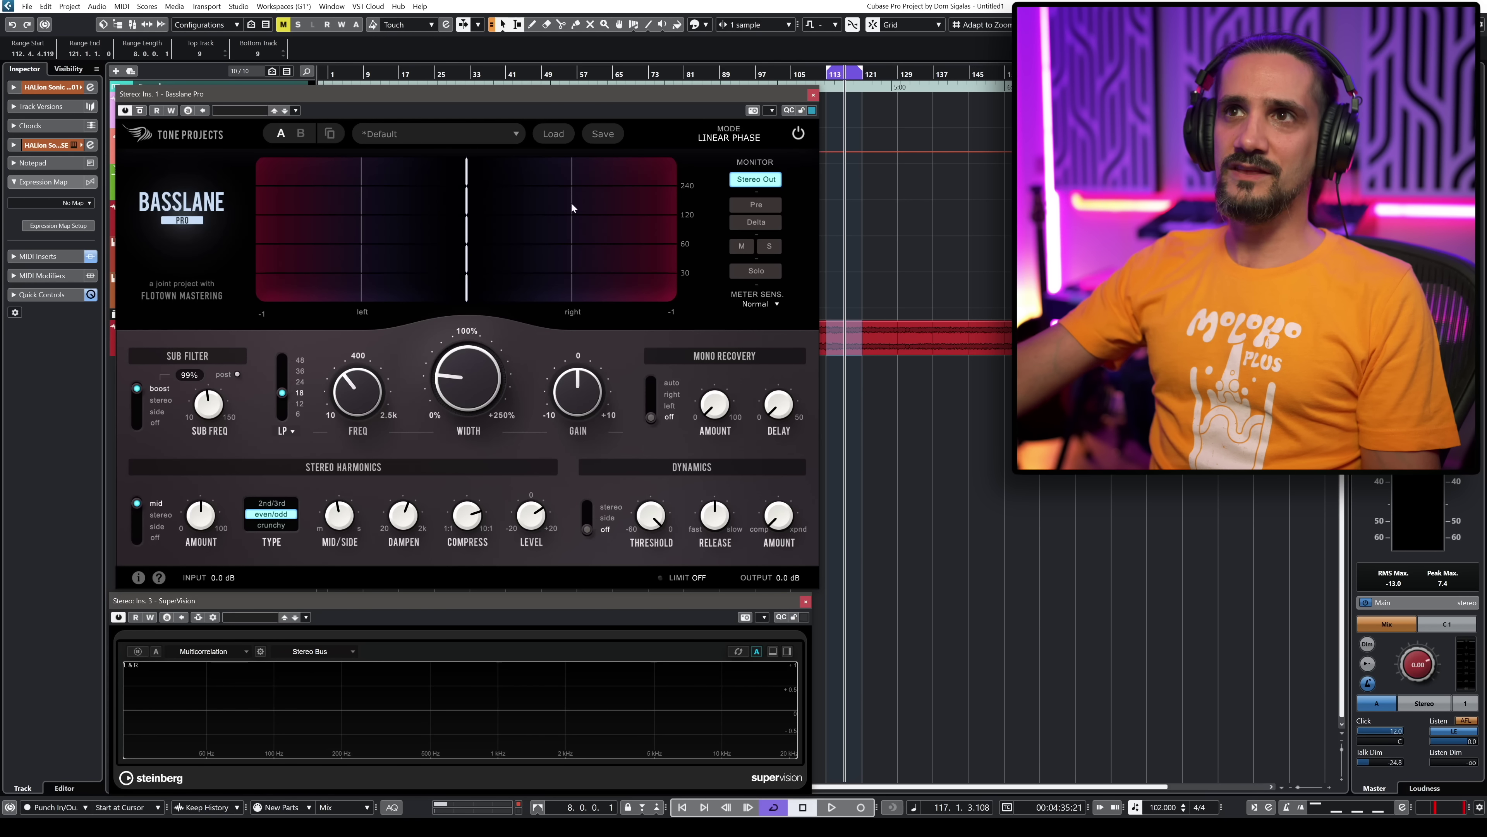
{"action": "key", "text": "space"}
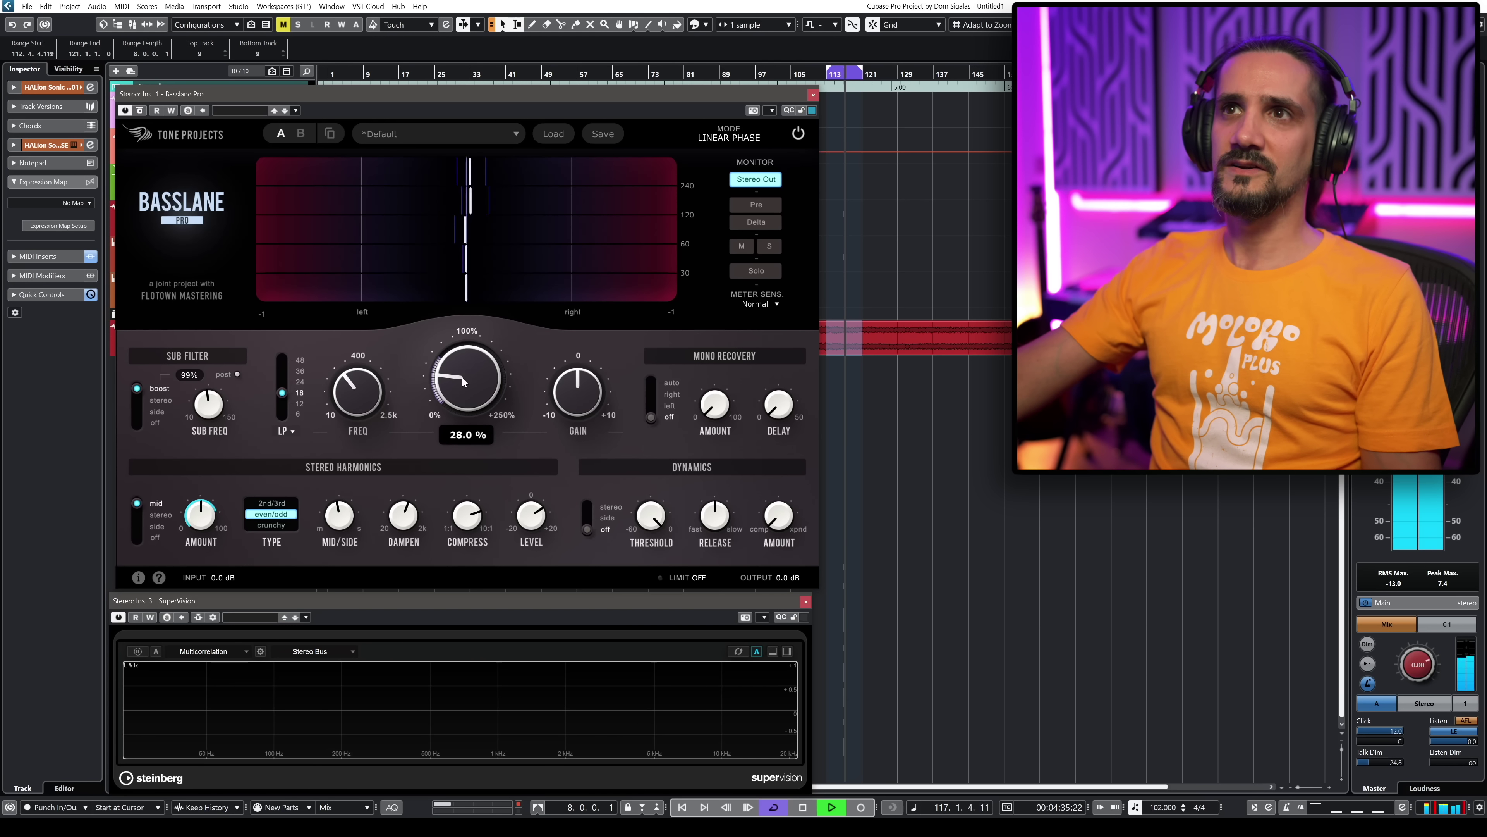
{"action": "left_click_drag", "start_coordinate": [462, 378], "coordinate": [462, 397]}
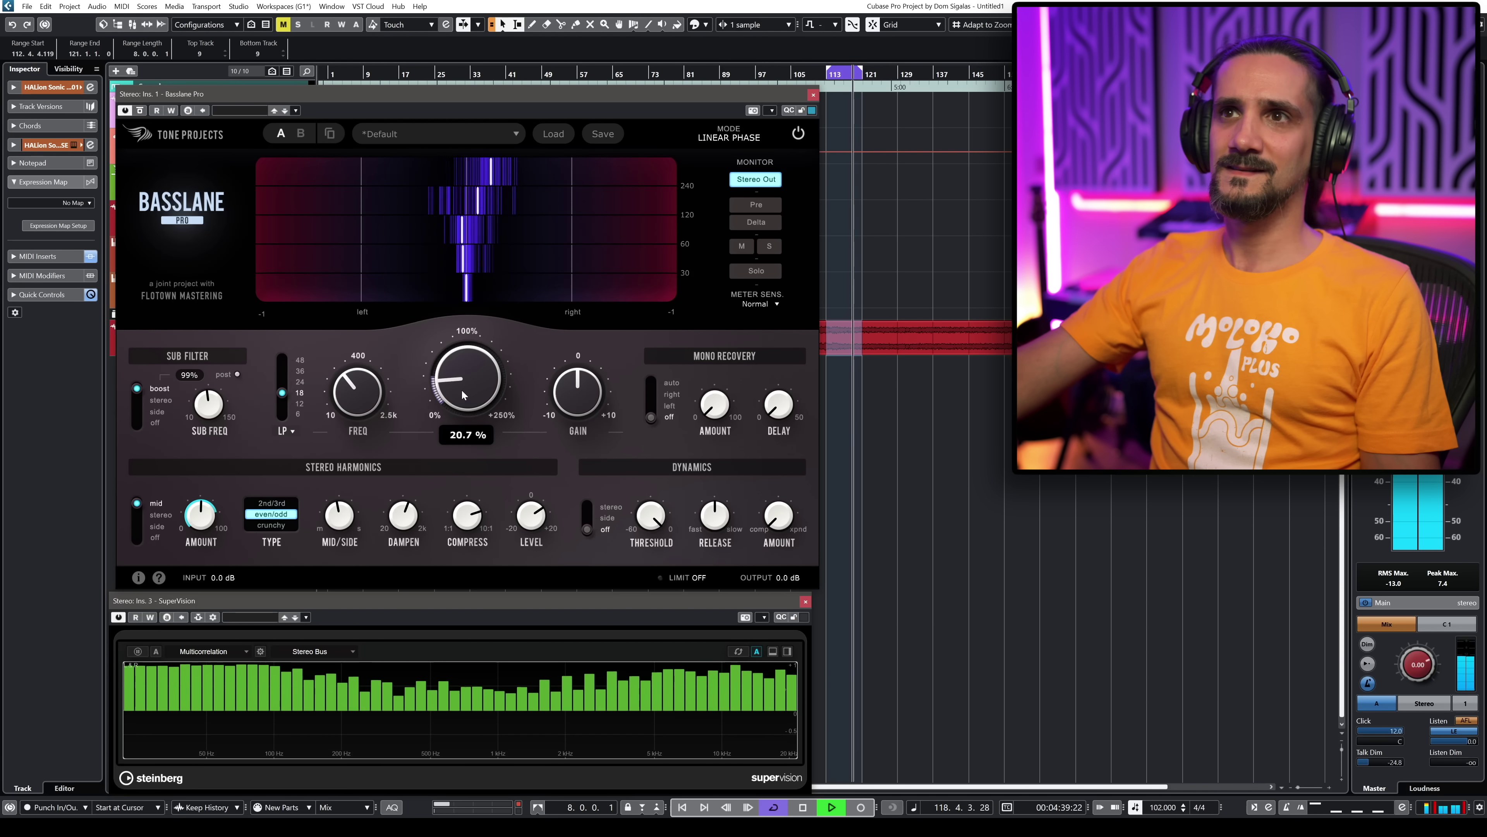
{"action": "mouse_move", "coordinate": [462, 398]}
{"action": "left_mouse_down"}
{"action": "mouse_move", "coordinate": [469, 312]}
{"action": "mouse_move", "coordinate": [456, 424]}
{"action": "left_mouse_up"}
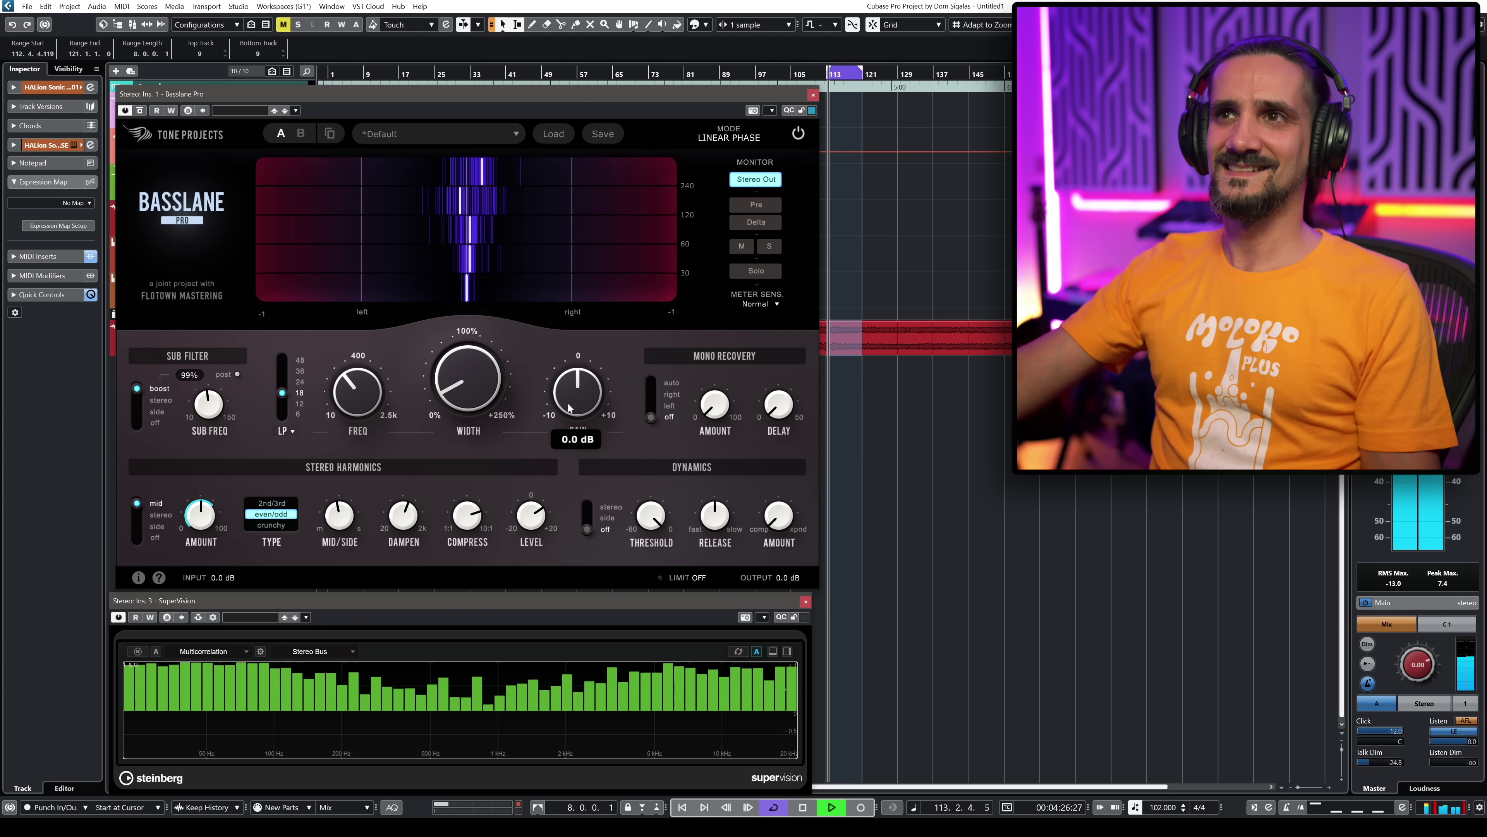
{"action": "key", "text": "space"}
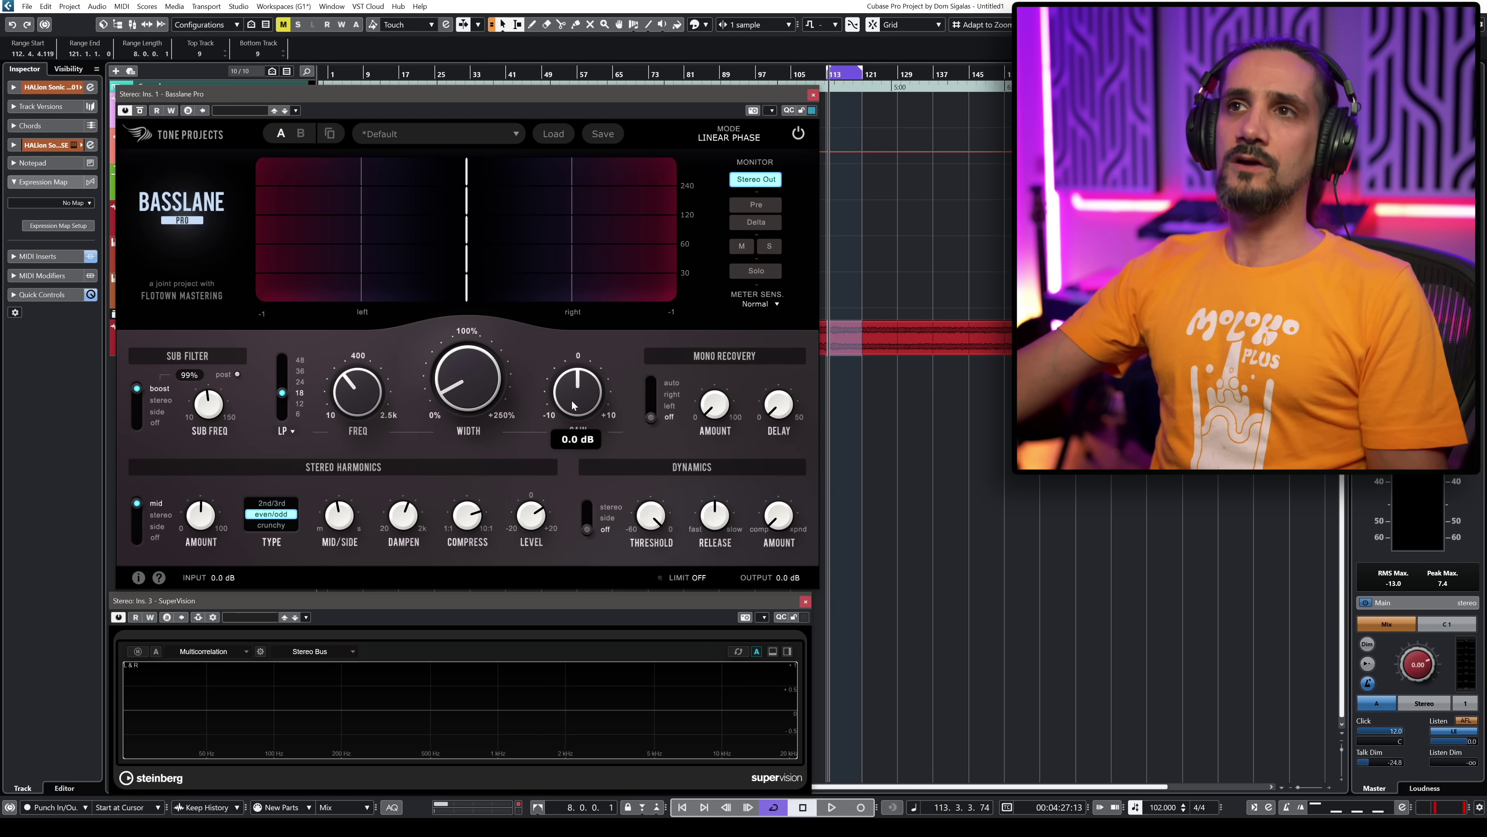
- Play the mix and try nudging the output gain slightly, then stop
{"action": "key", "text": "space"}
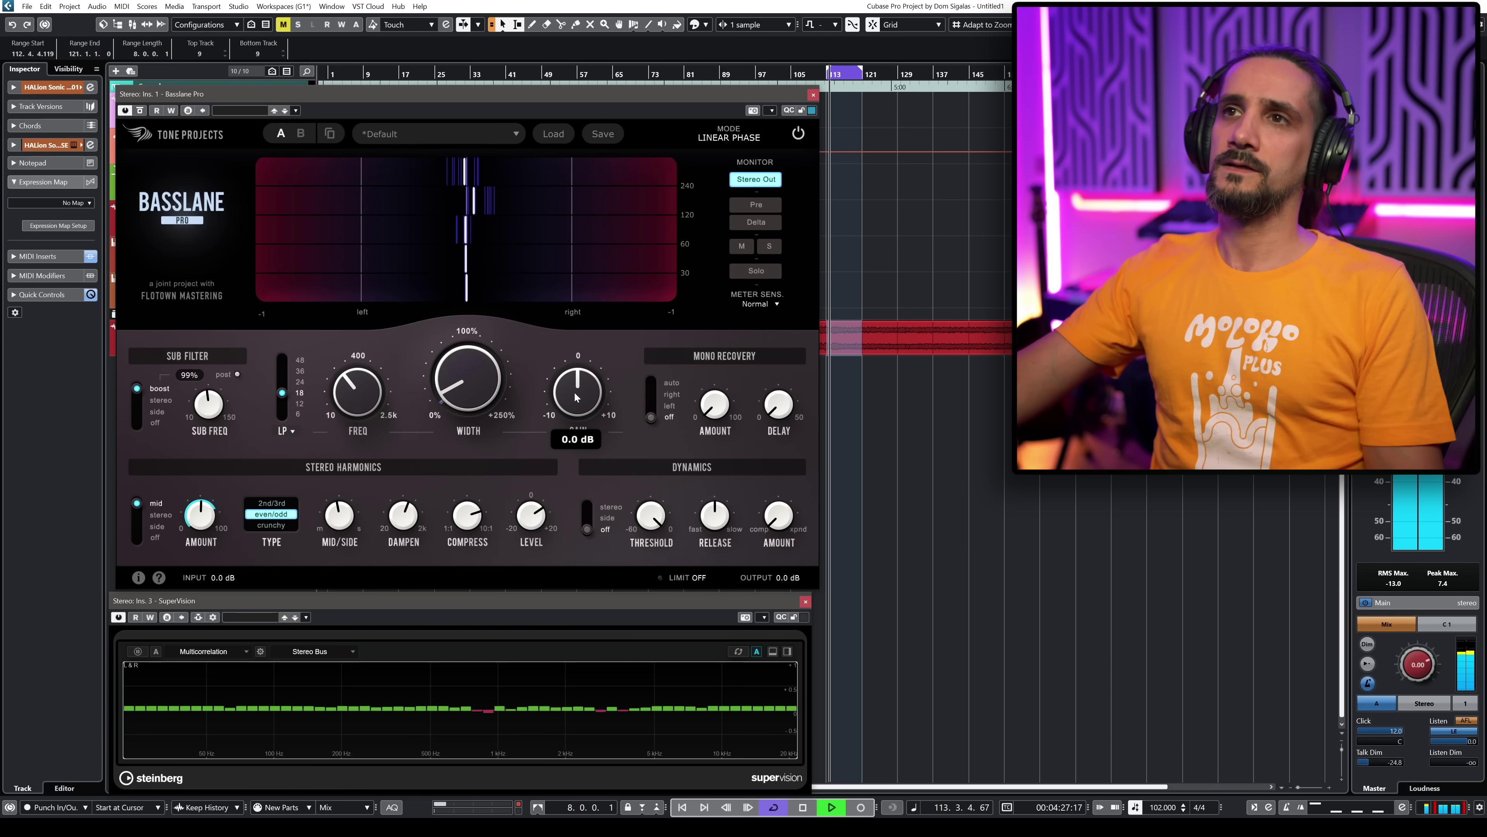
{"action": "mouse_move", "coordinate": [576, 397]}
{"action": "left_mouse_down"}
{"action": "mouse_move", "coordinate": [577, 367]}
{"action": "mouse_move", "coordinate": [577, 396]}
{"action": "left_mouse_up"}
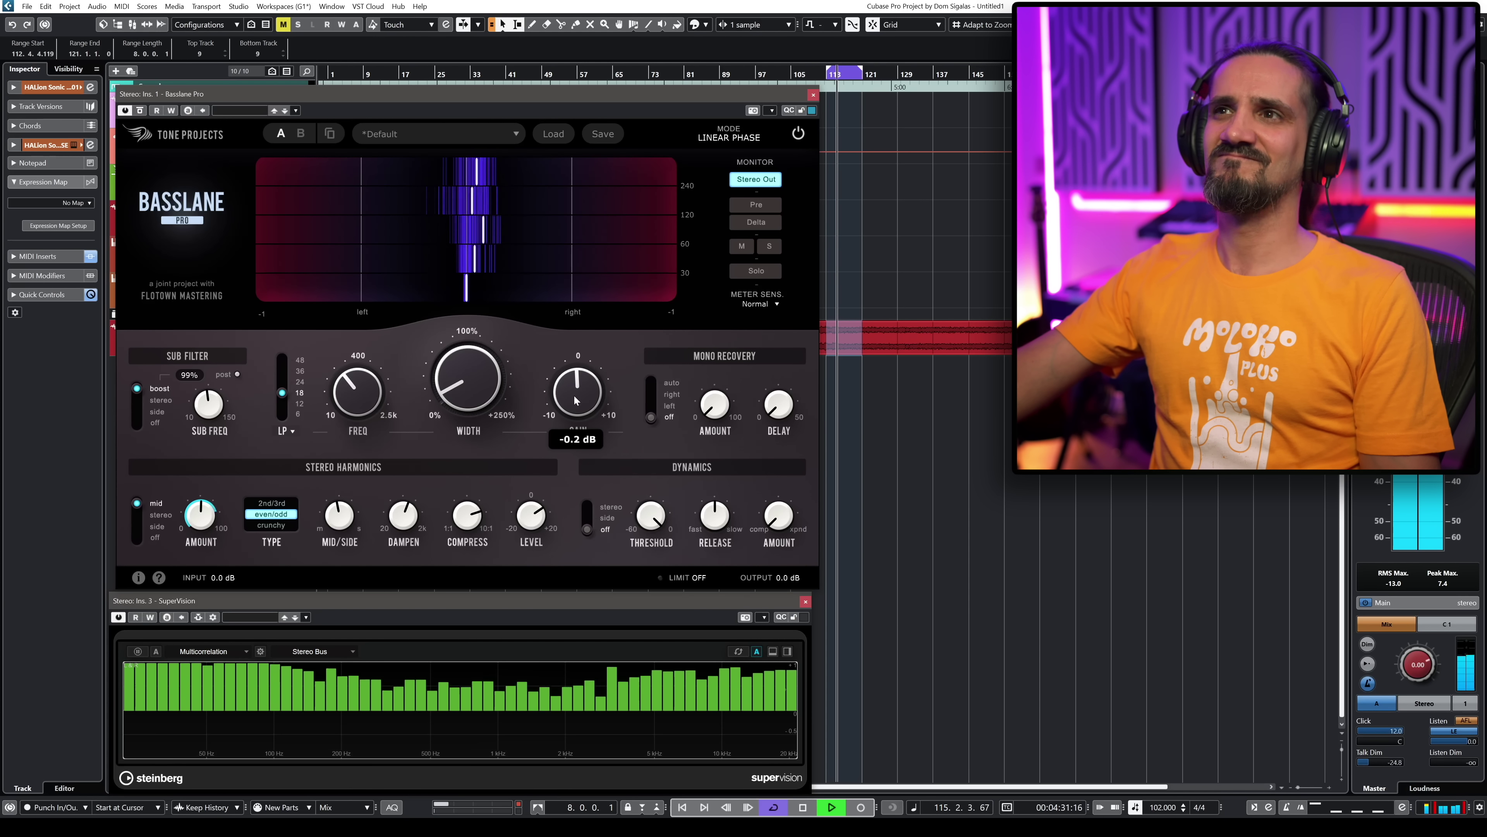
{"action": "mouse_move", "coordinate": [634, 512]}
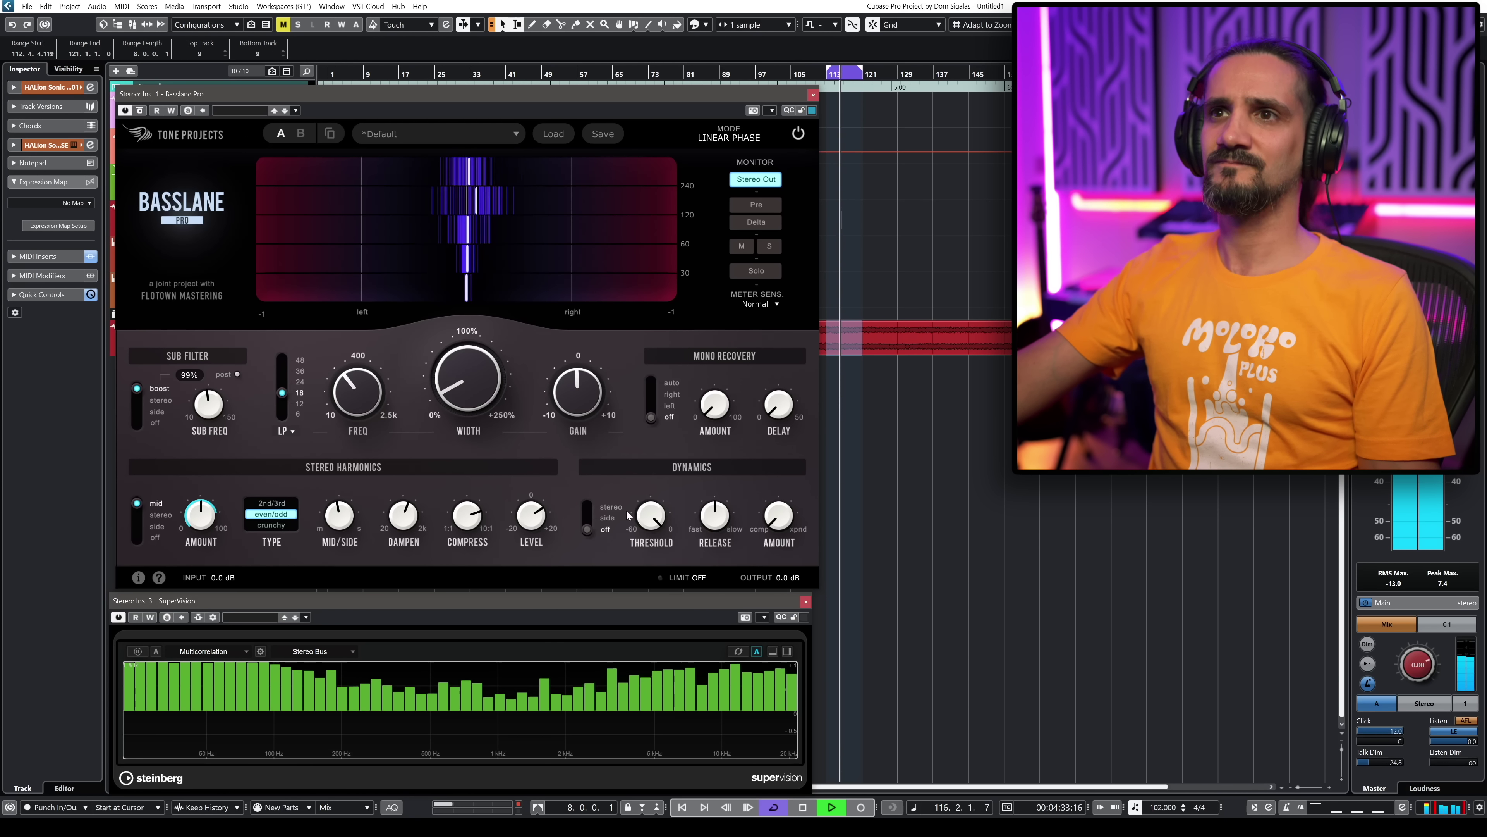
{"action": "key", "text": "space"}
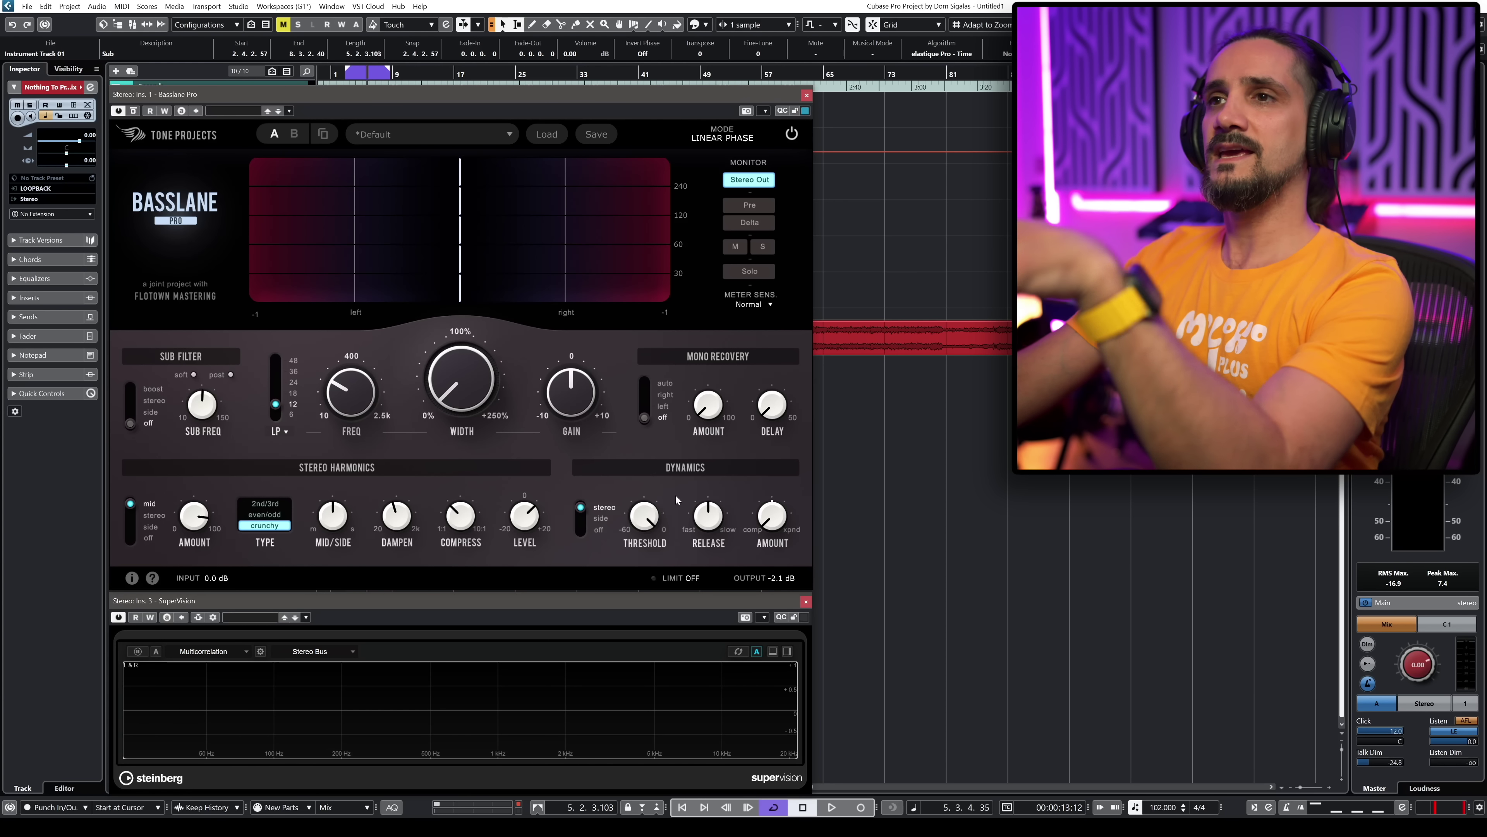
- Lower the dynamics threshold to about -17 dB and fine-tune Amount toward 12% and Release
{"action": "left_click_drag", "start_coordinate": [772, 515], "coordinate": [741, 471]}
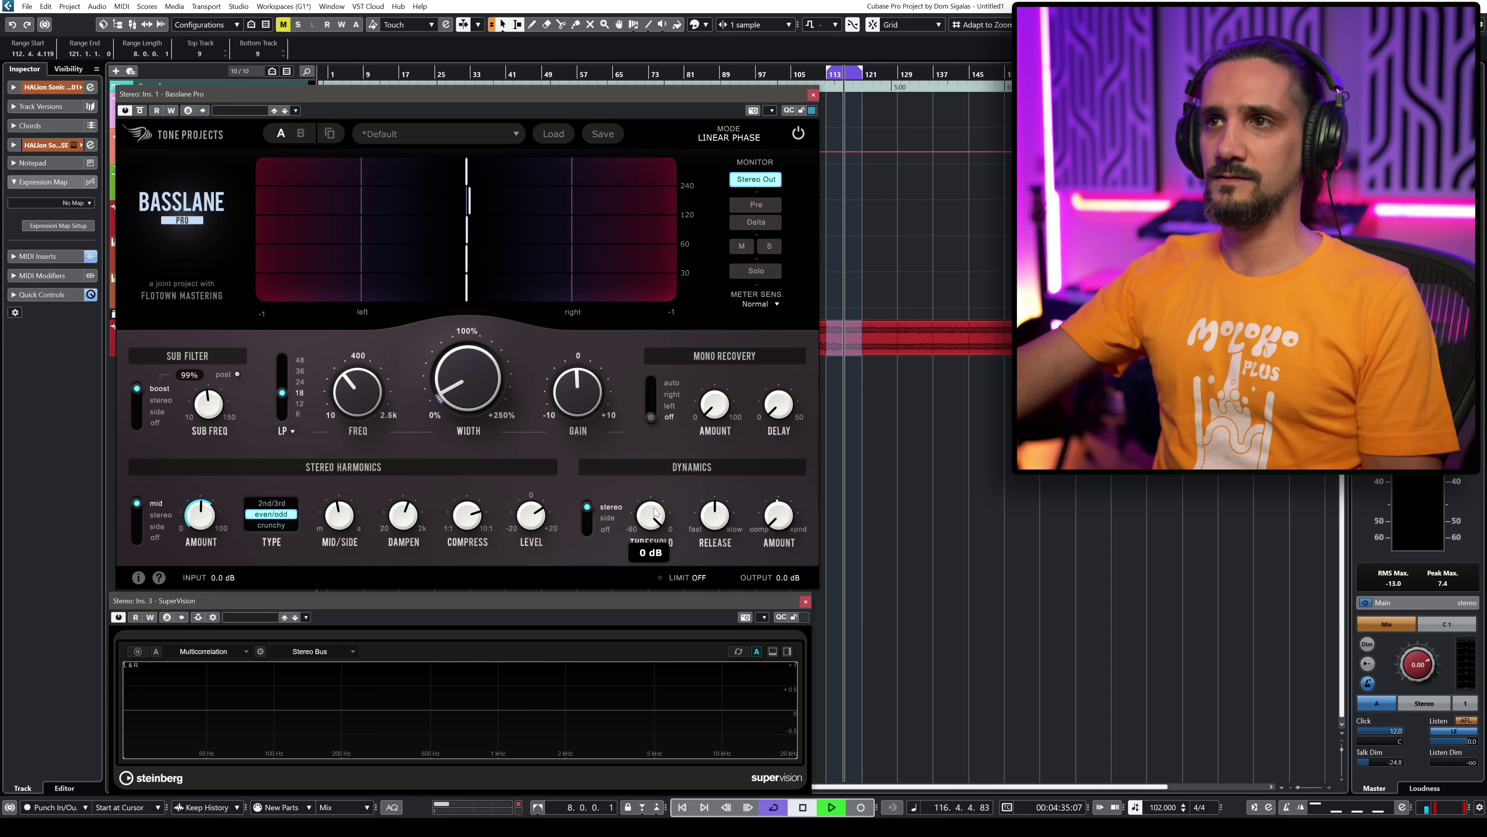
{"action": "left_click_drag", "start_coordinate": [647, 573], "coordinate": [647, 602]}
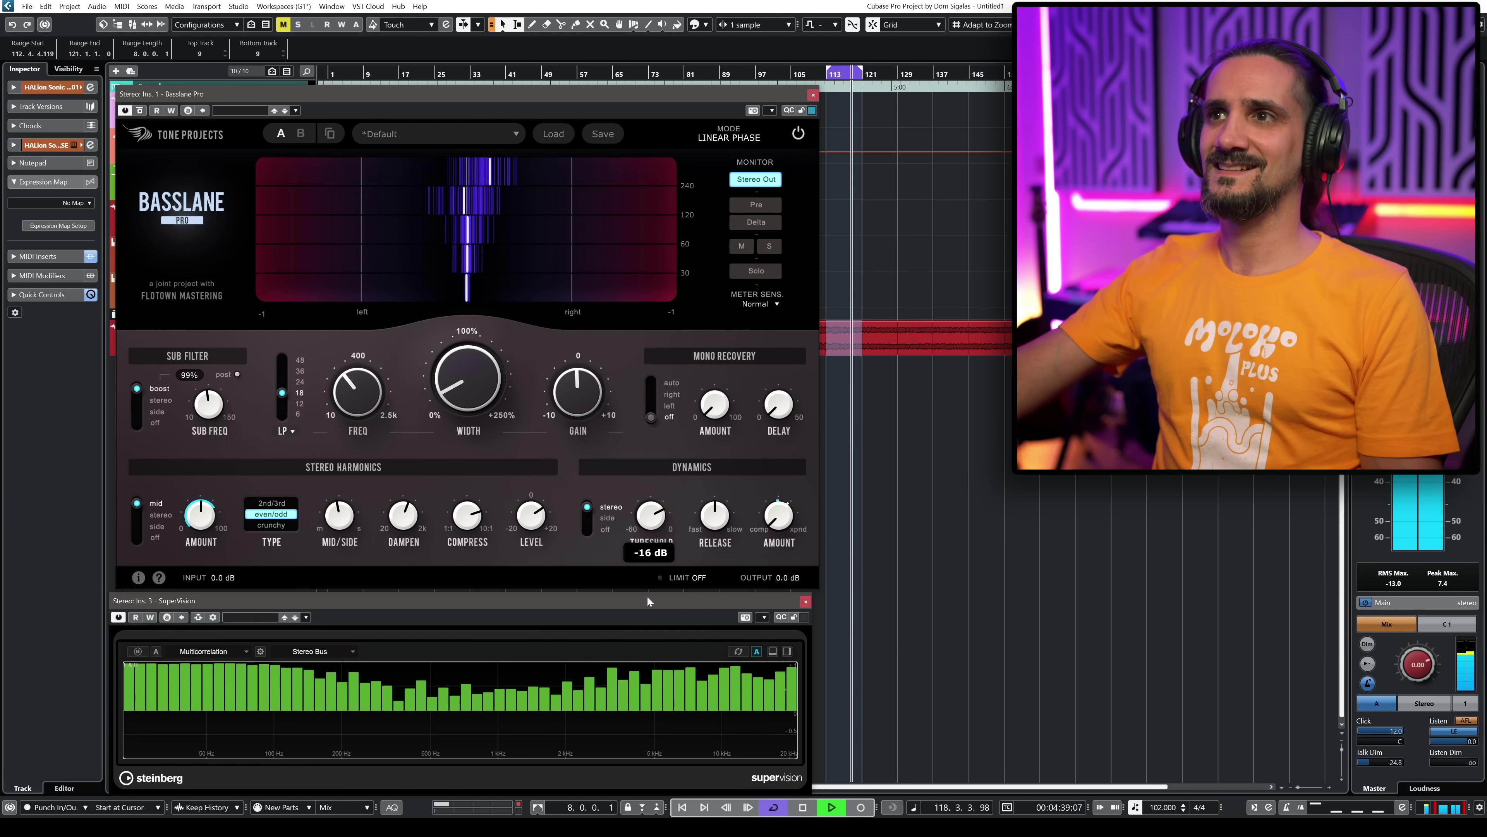
{"action": "mouse_move", "coordinate": [774, 515]}
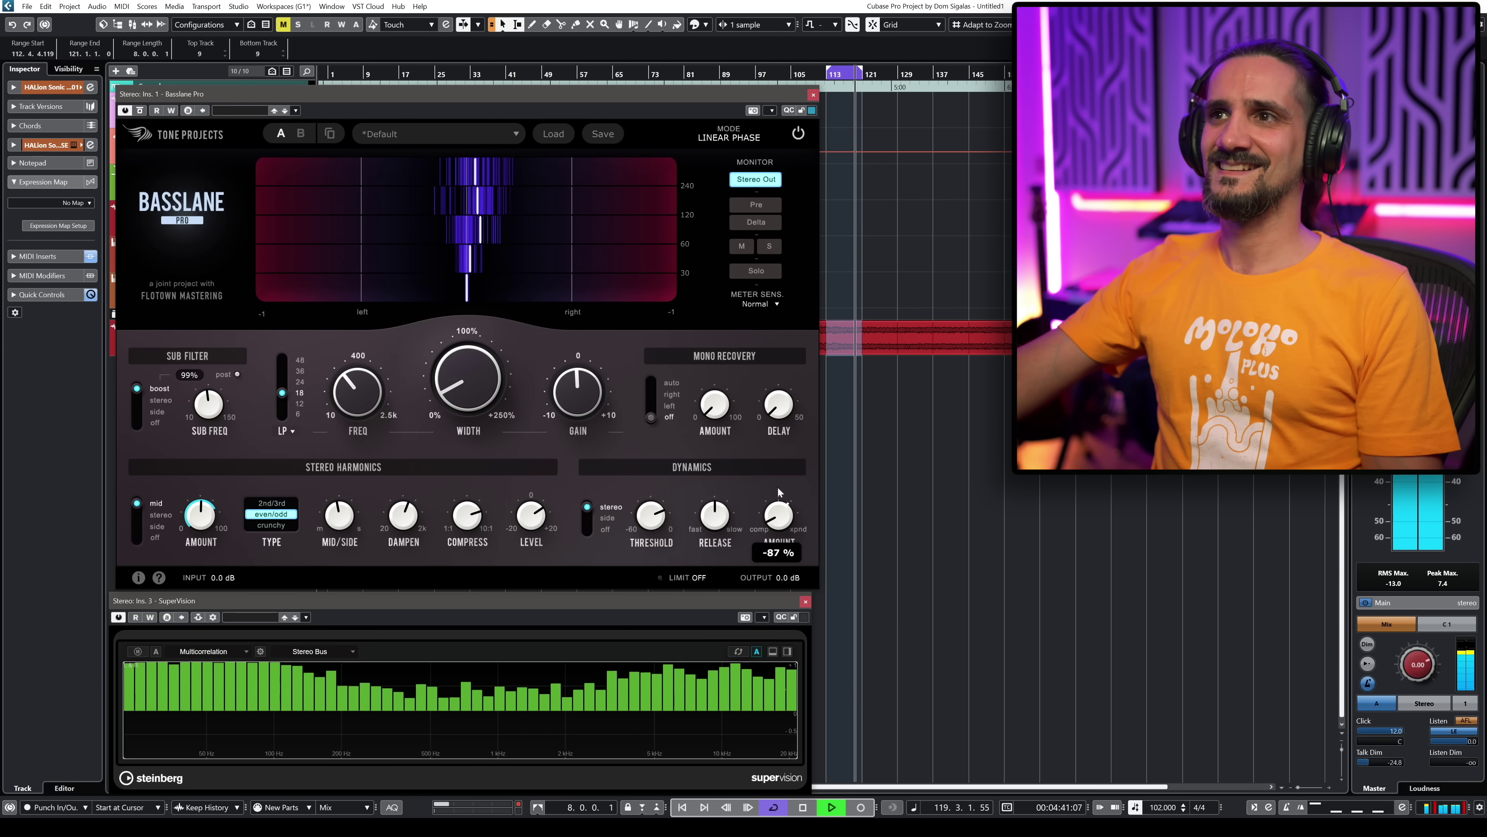
{"action": "left_click_drag", "start_coordinate": [775, 503], "coordinate": [779, 489]}
{"action": "mouse_move", "coordinate": [782, 529]}
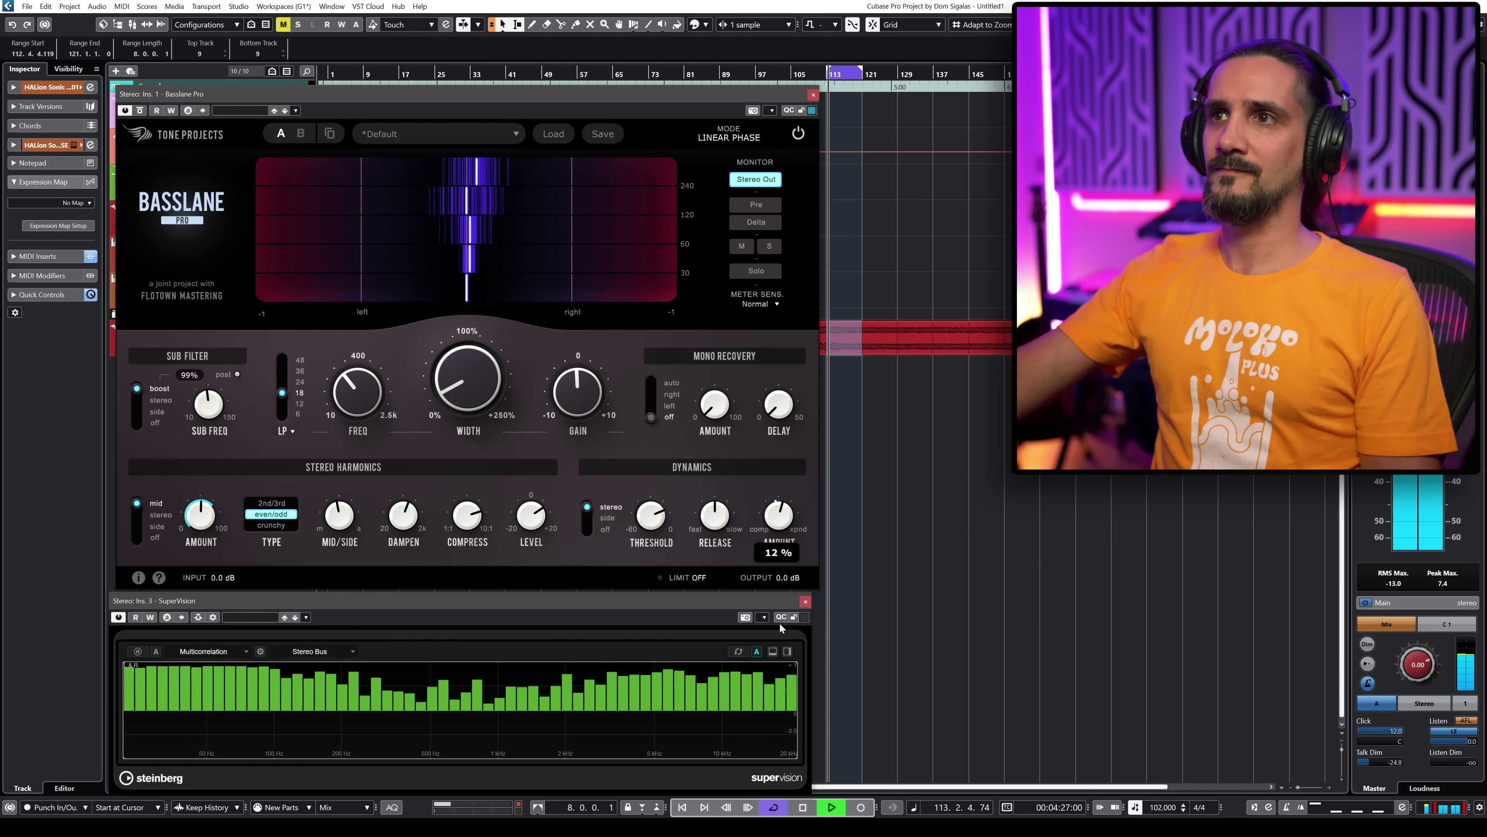
{"action": "scroll", "coordinate": [780, 531], "scroll_direction": "down", "scroll_amount": 10}
{"action": "scroll", "coordinate": [779, 531], "scroll_direction": "down", "scroll_amount": 2}
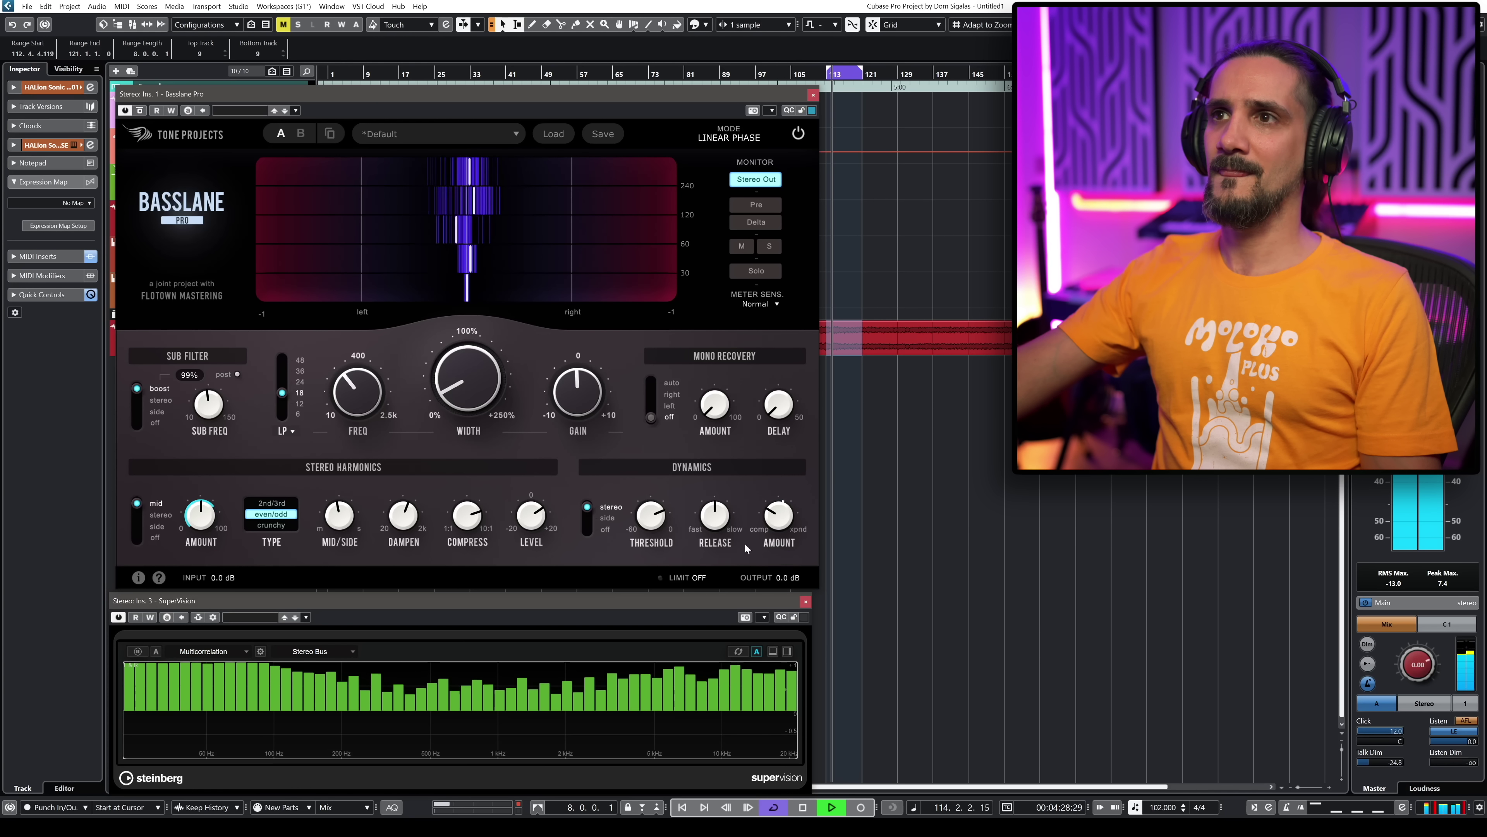
{"action": "scroll", "coordinate": [715, 519], "scroll_direction": "down", "scroll_amount": 3}
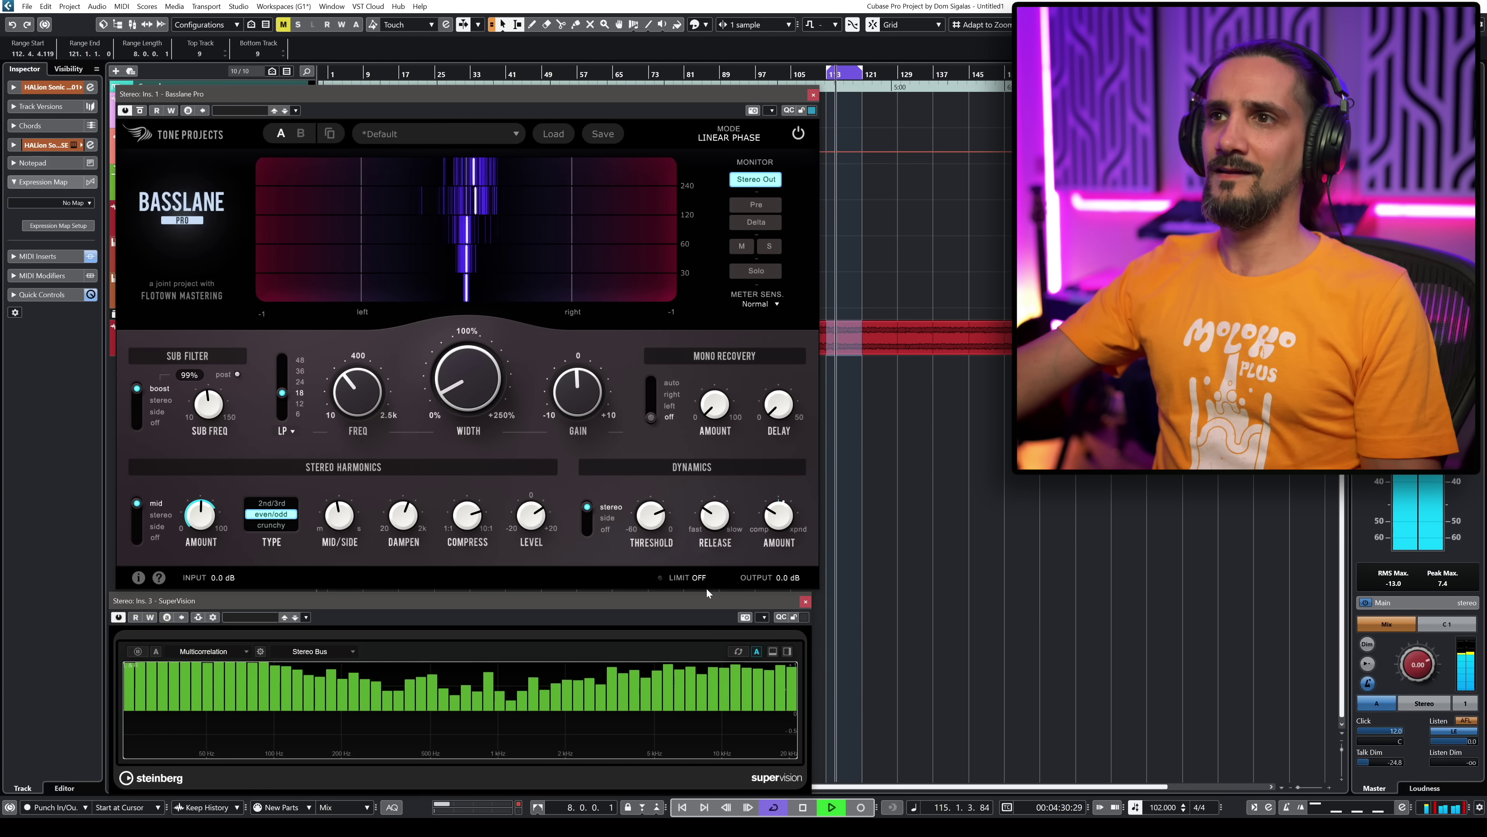
- Bypass and re-enable Basslane Pro twice to compare with the unprocessed bass, then stop playback
{"action": "left_click", "coordinate": [799, 135]}
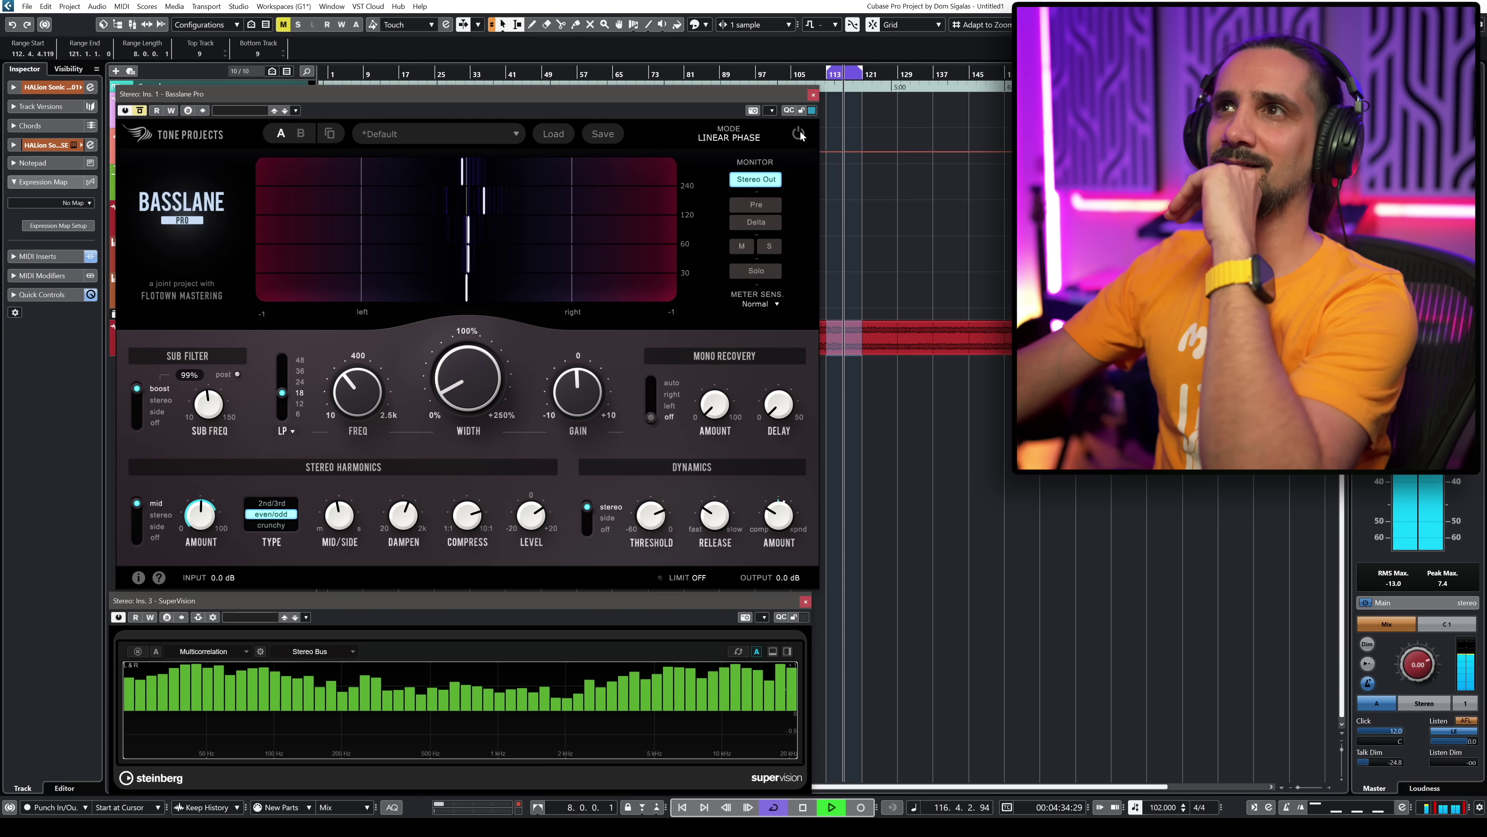
{"action": "left_click", "coordinate": [800, 134]}
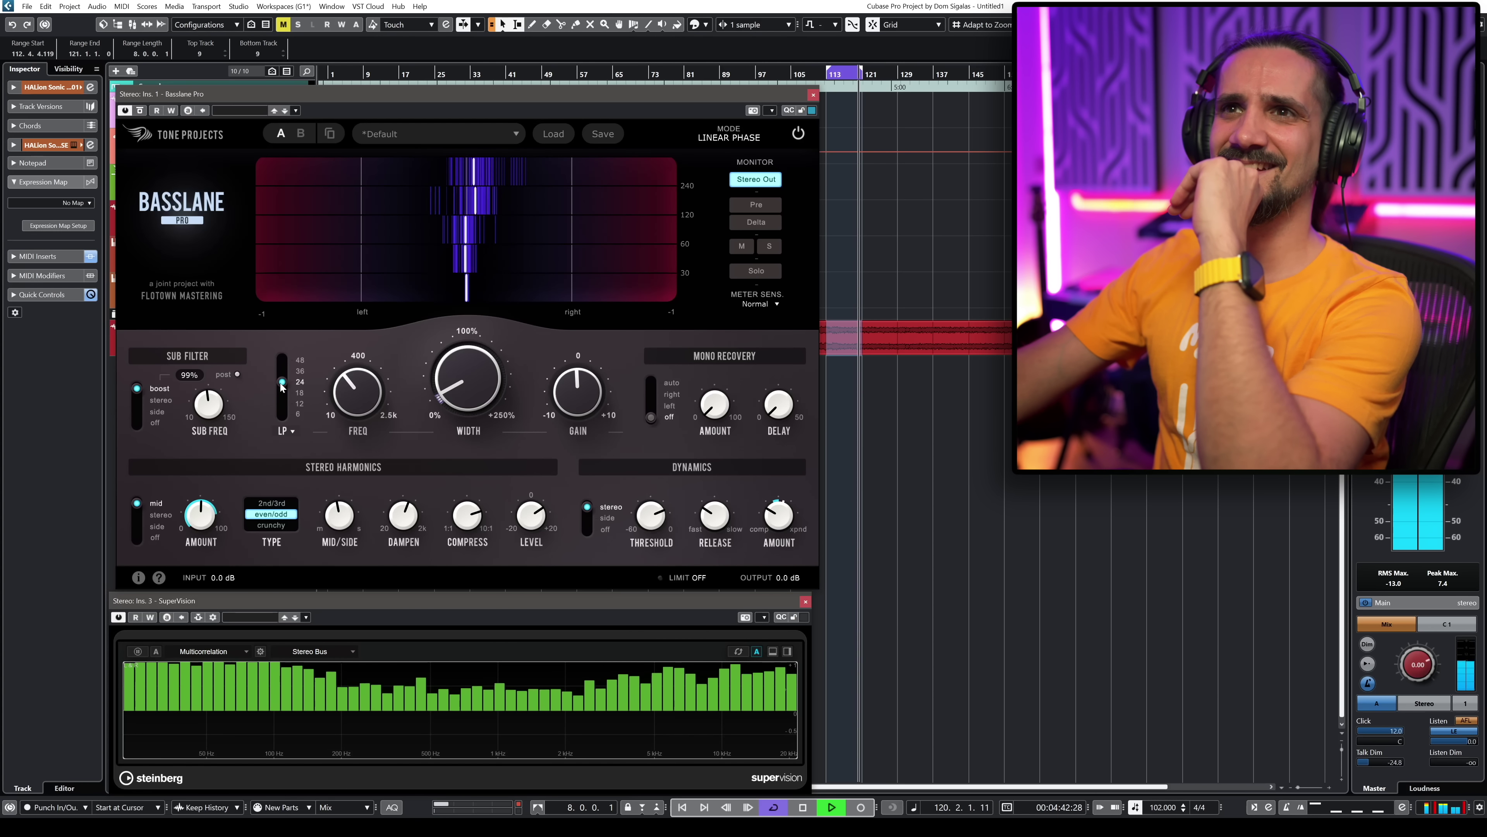
{"action": "left_click", "coordinate": [799, 134]}
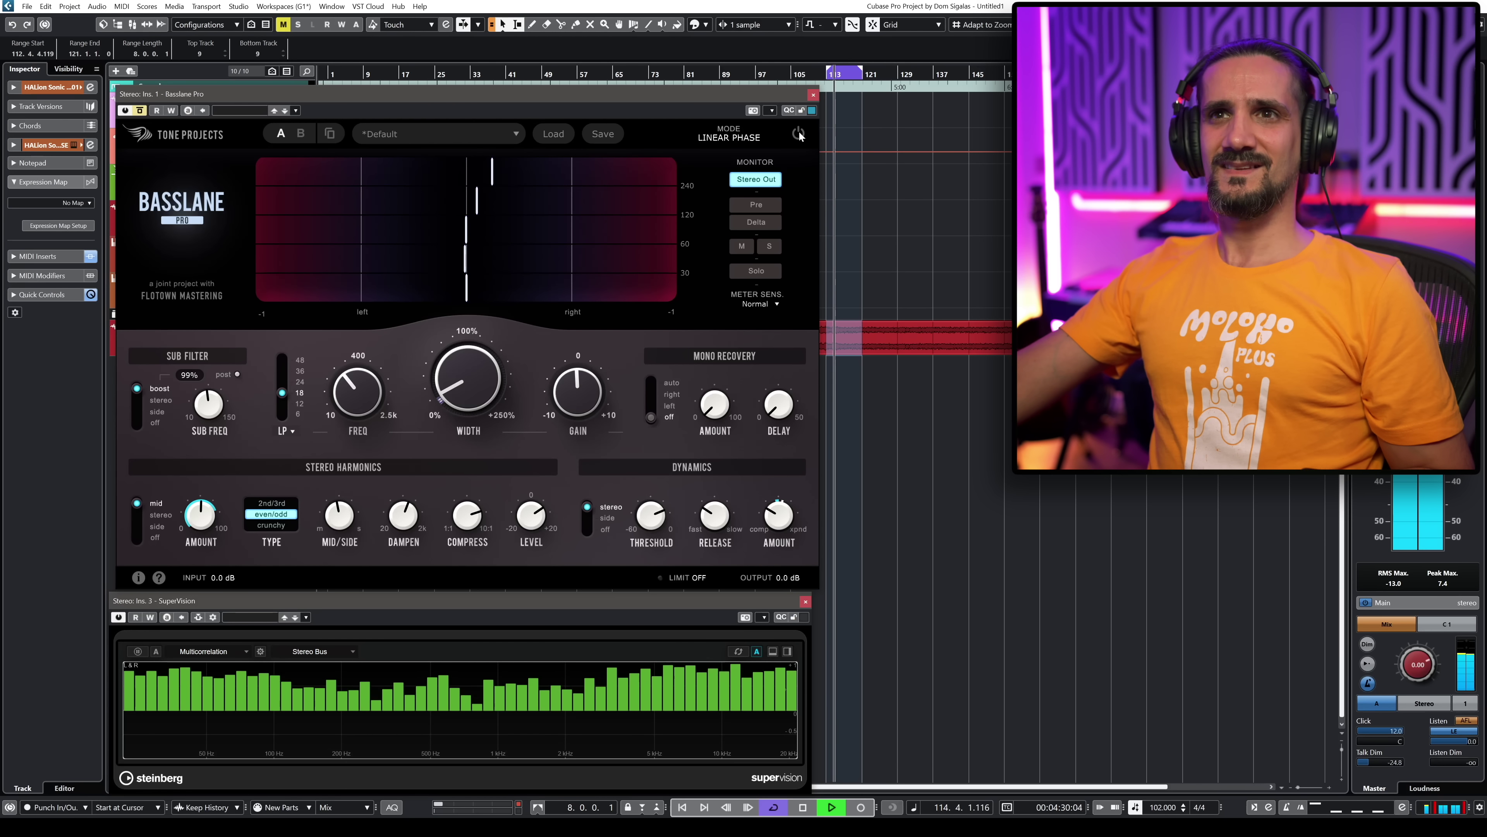
{"action": "left_click", "coordinate": [799, 134]}
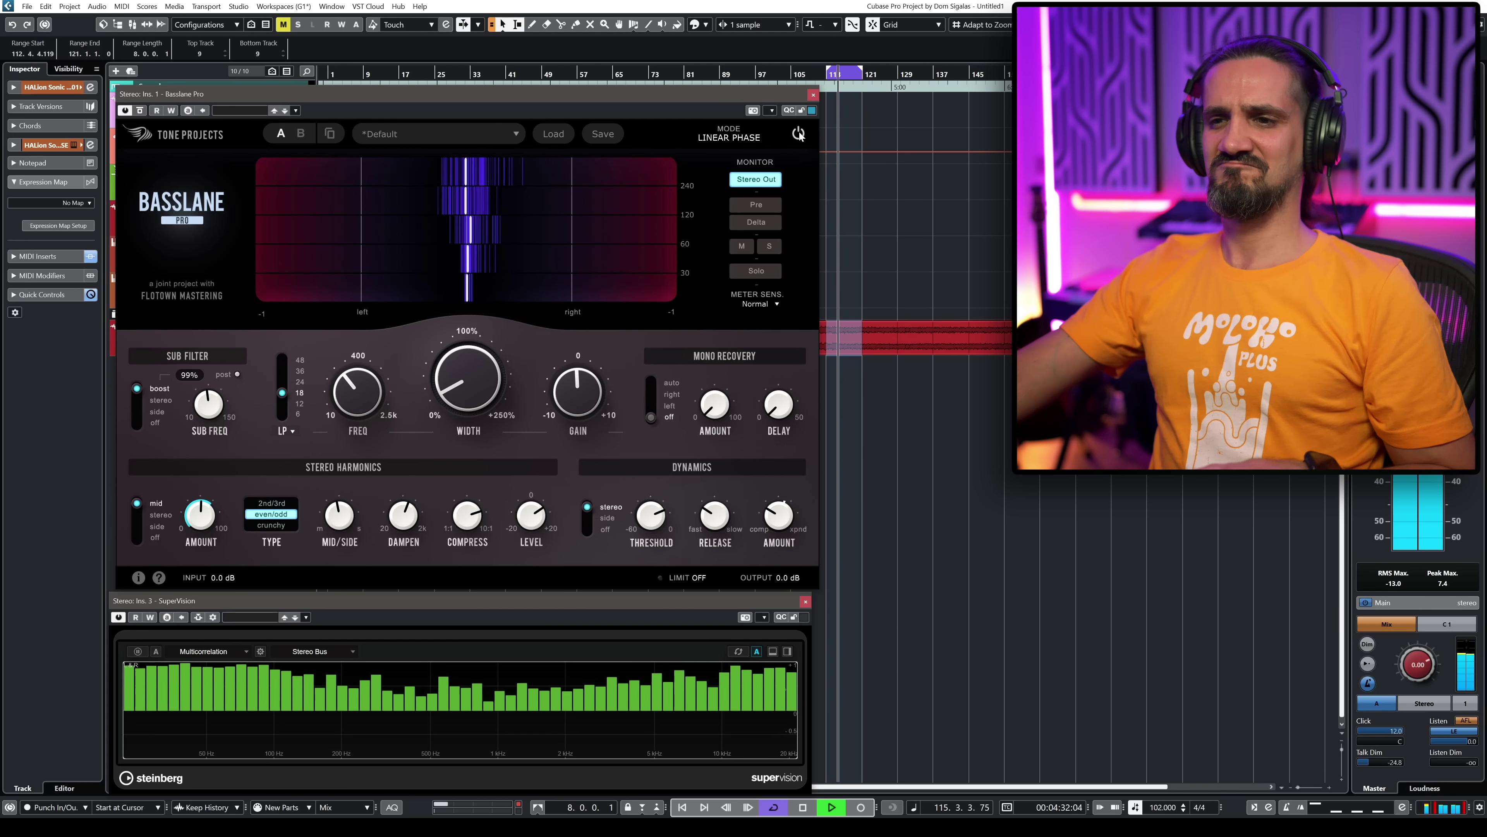
{"action": "key", "text": "space"}
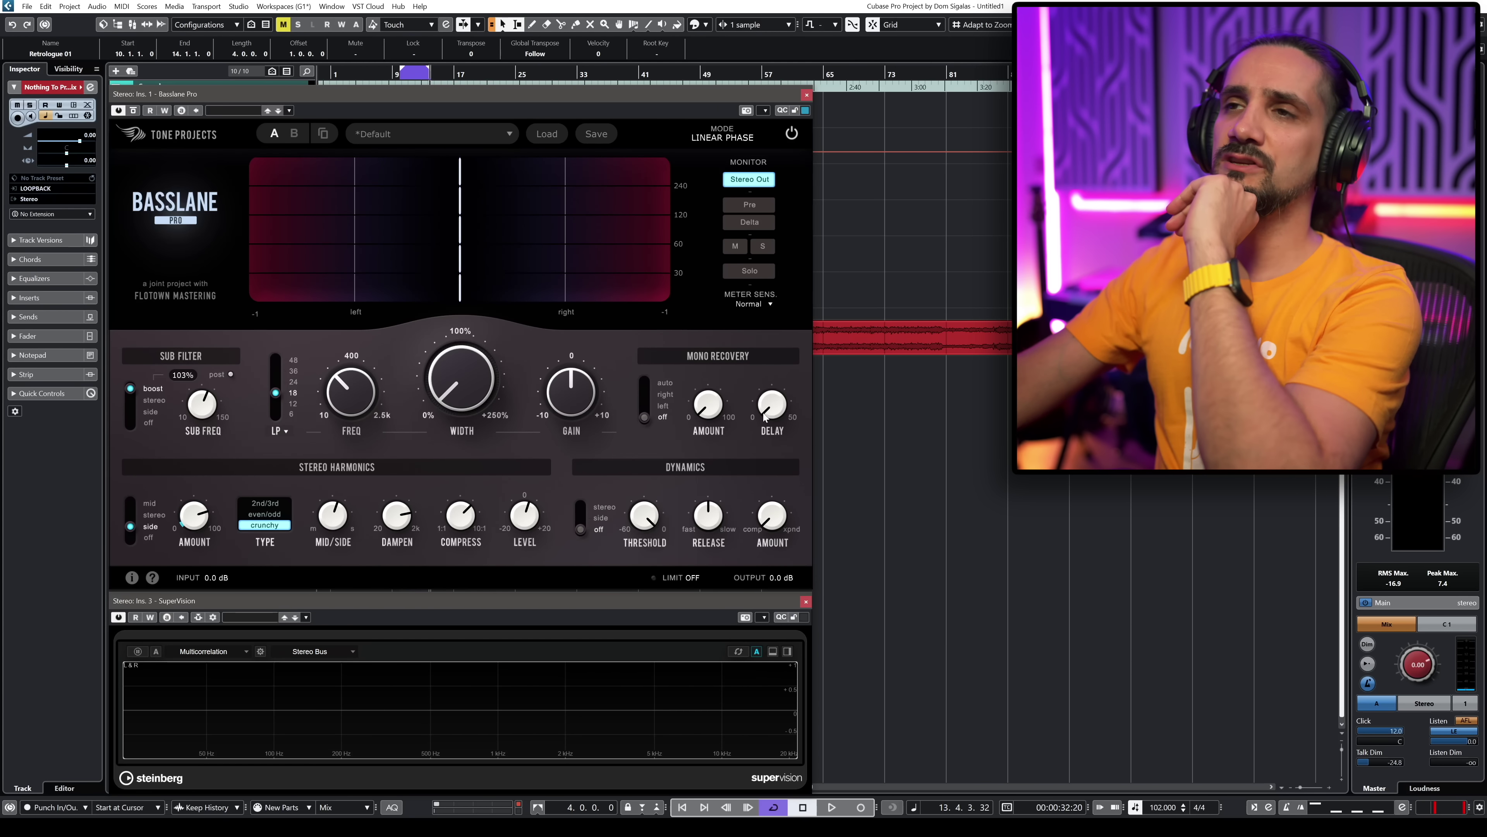
- Open the sub filter type list in Retrologue 01's Basslane Pro
{"action": "mouse_move", "coordinate": [701, 410]}
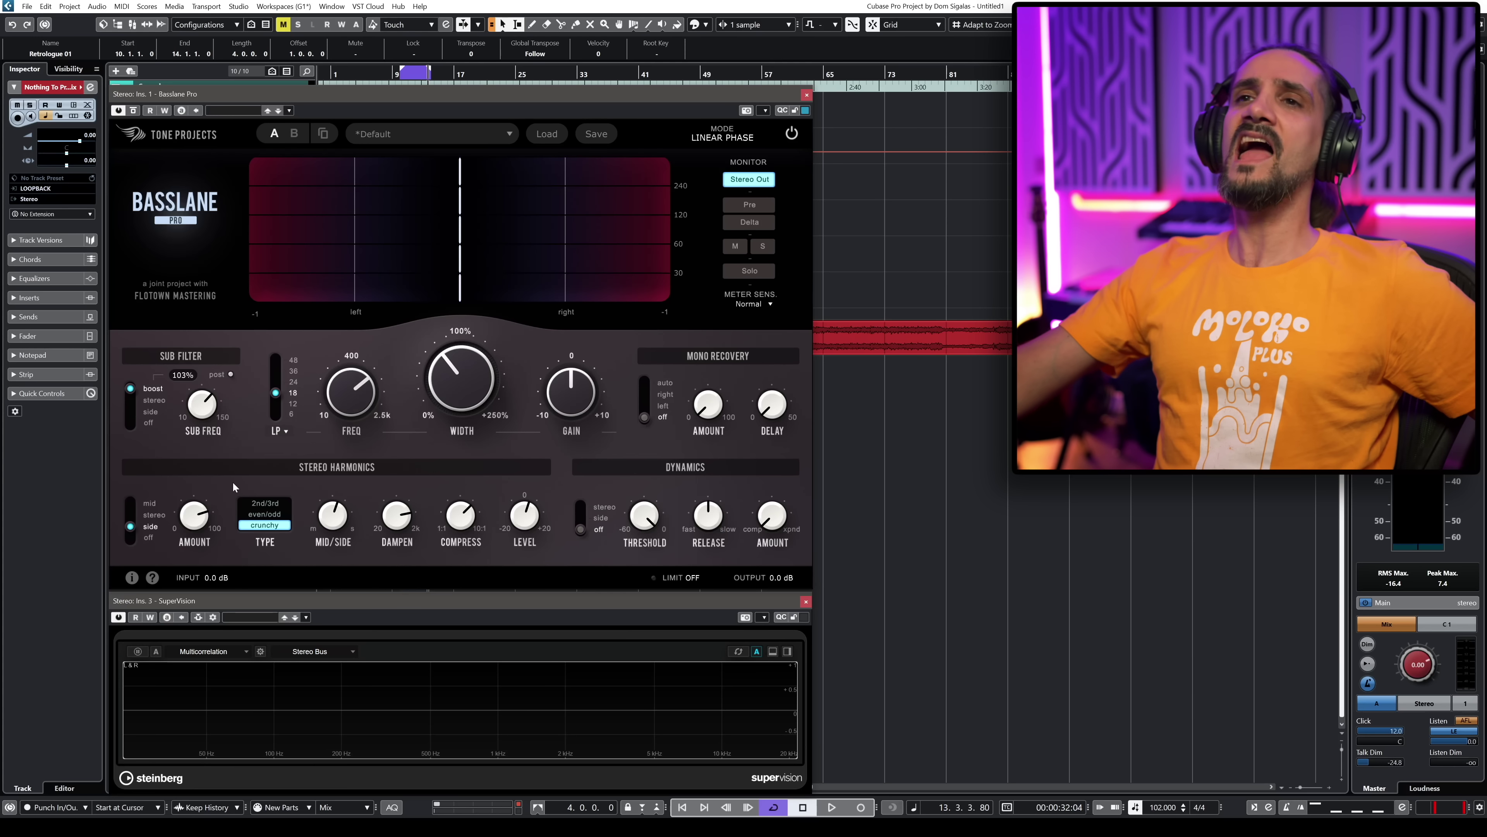
{"action": "left_click", "coordinate": [285, 433]}
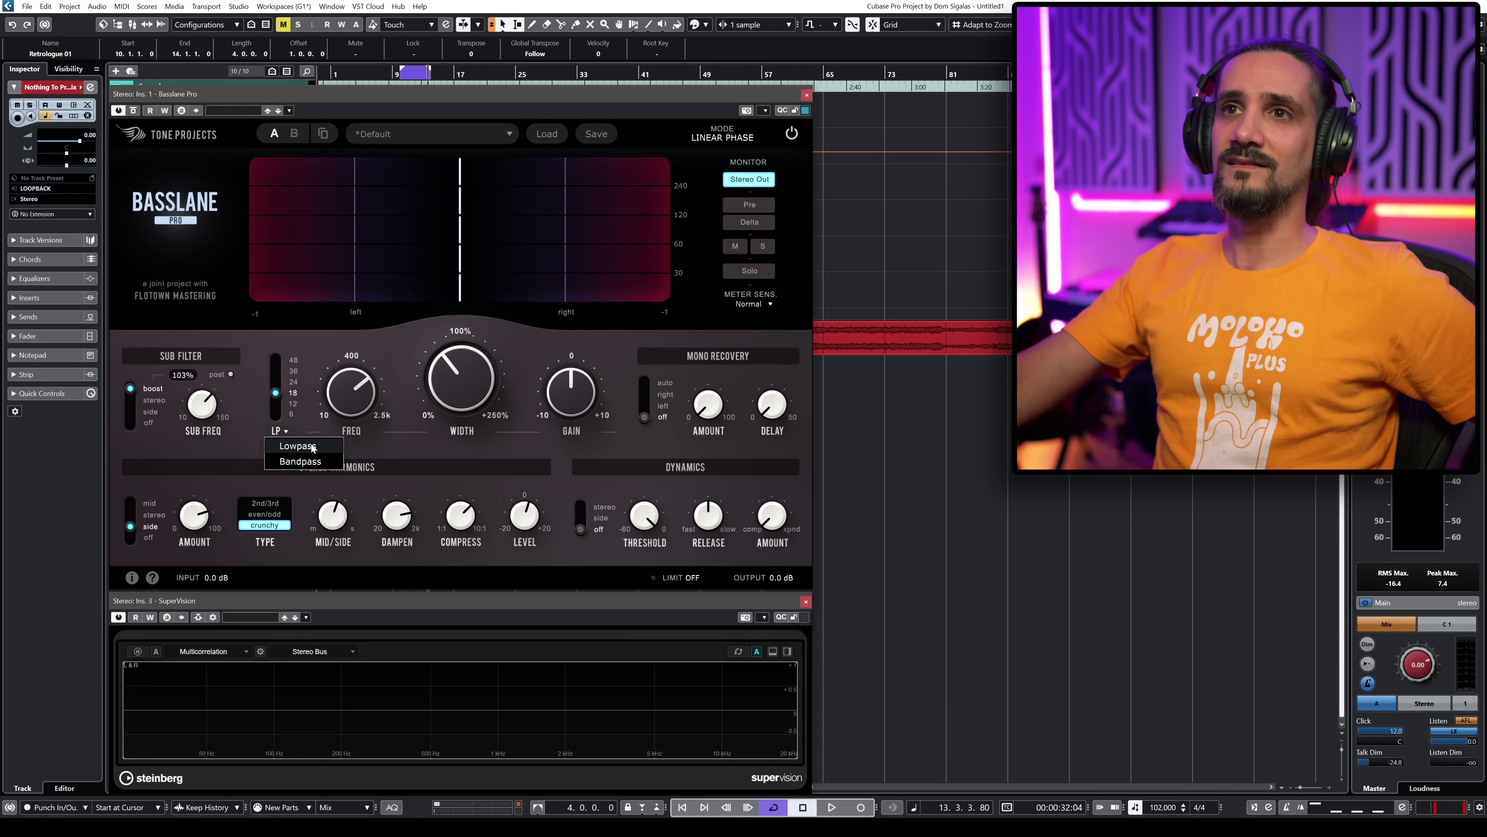
{"action": "left_click", "coordinate": [299, 461]}
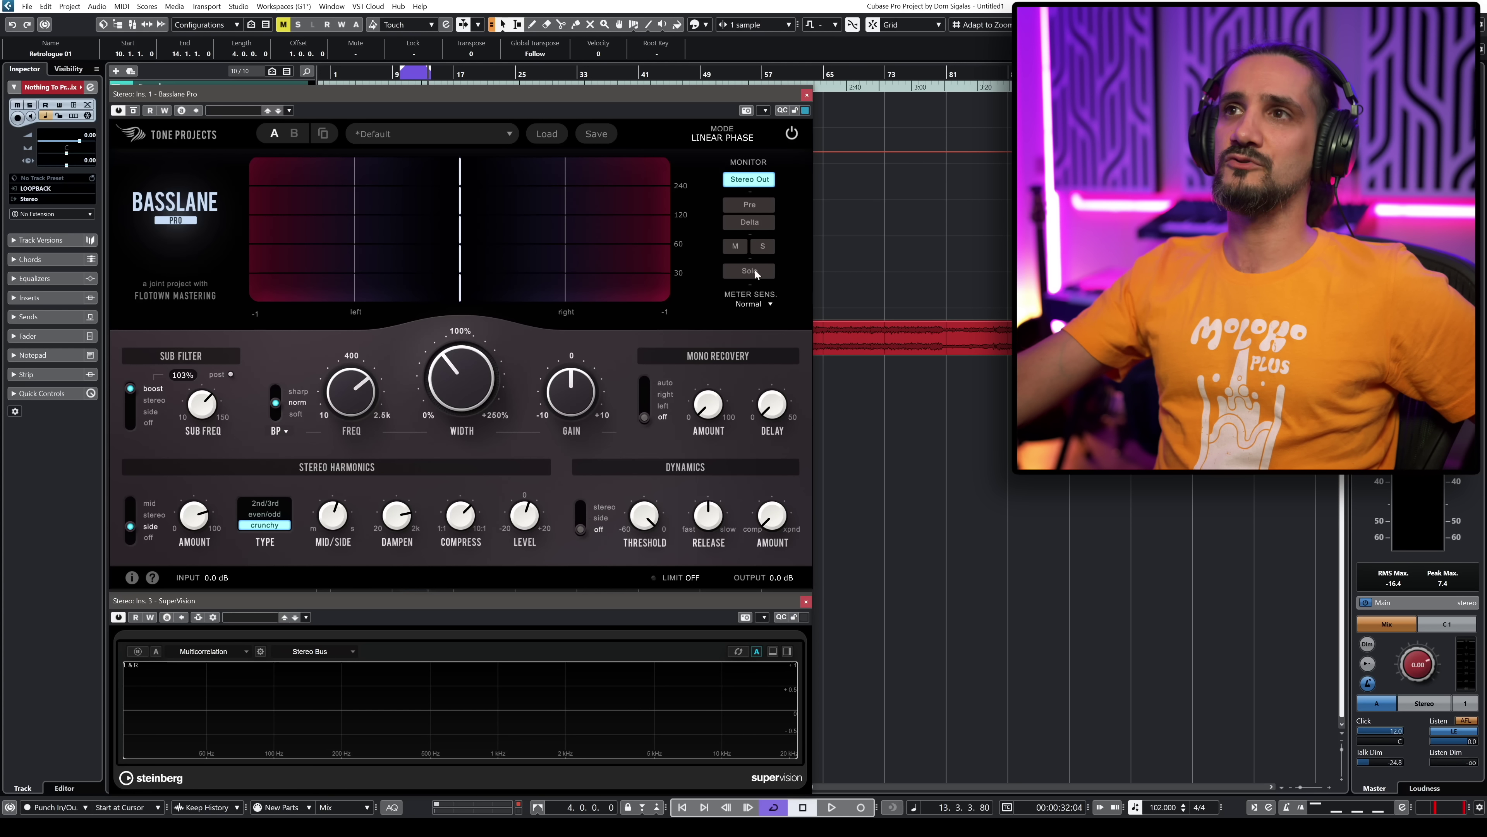
{"action": "key", "text": "space"}
{"action": "left_click_drag", "start_coordinate": [461, 378], "coordinate": [452, 266]}
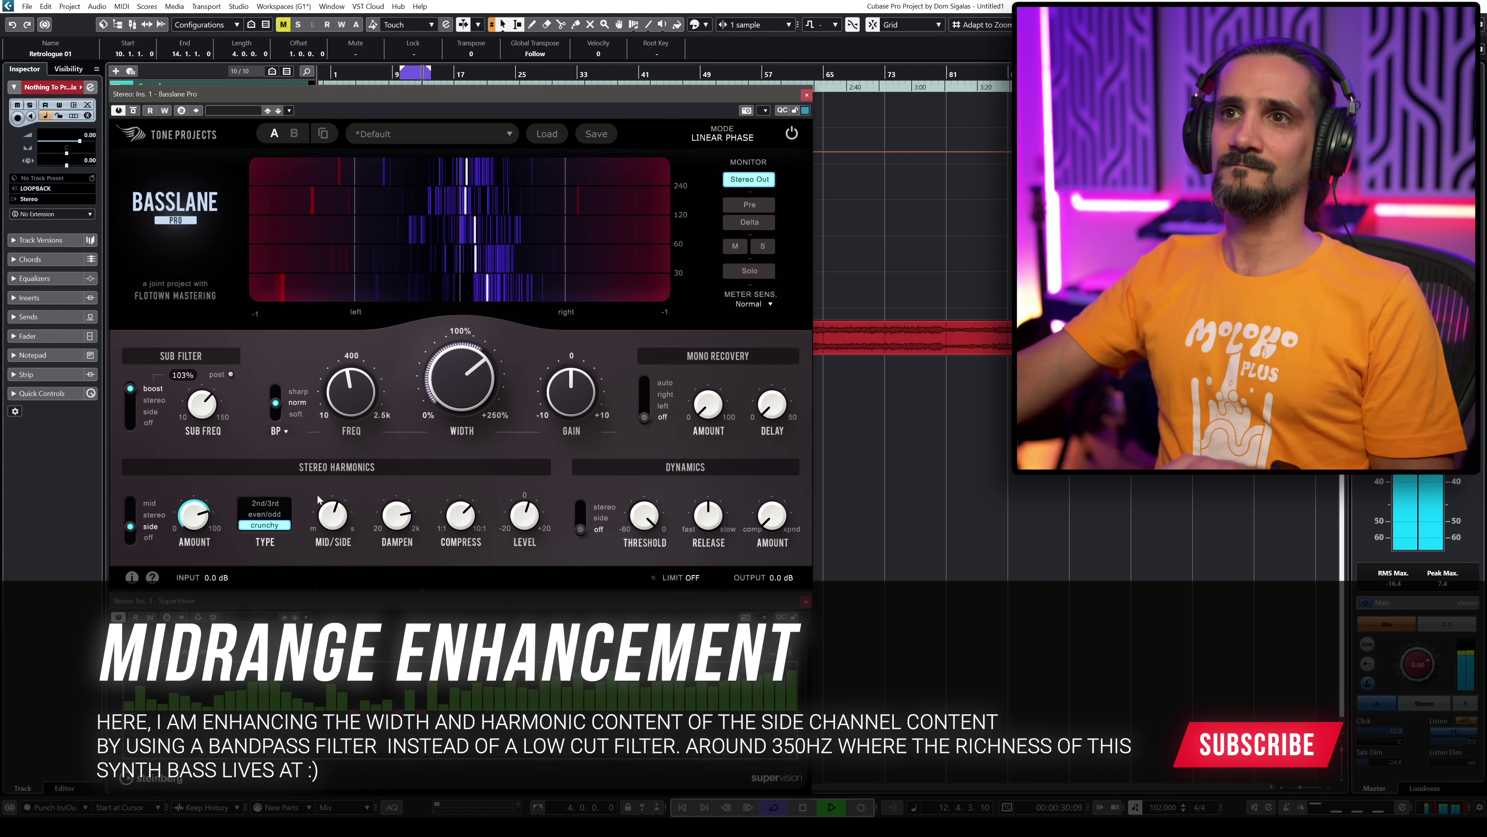
{"action": "left_click_drag", "start_coordinate": [524, 513], "coordinate": [530, 472]}
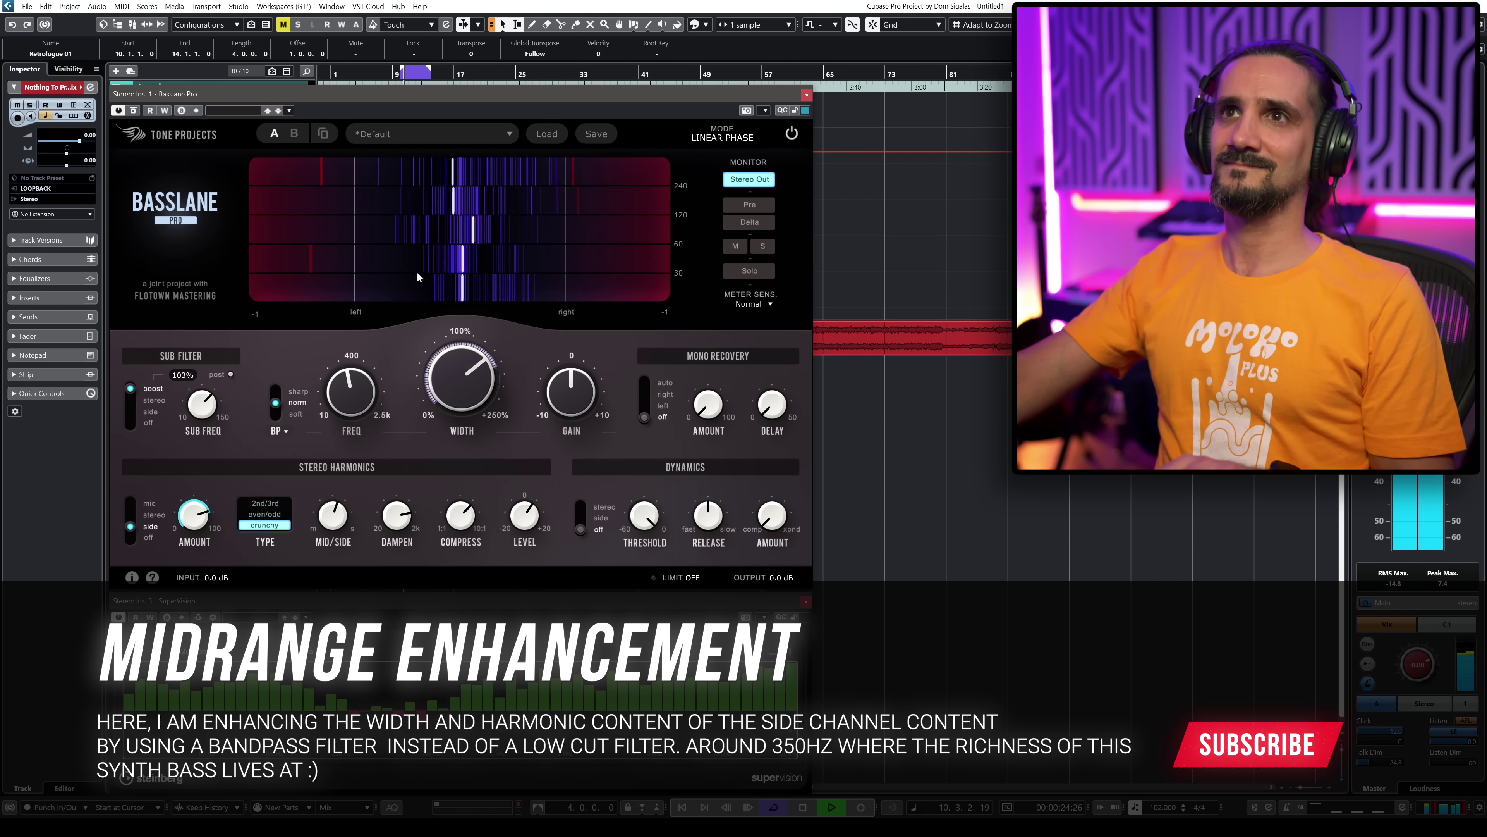
{"action": "left_click", "coordinate": [790, 133]}
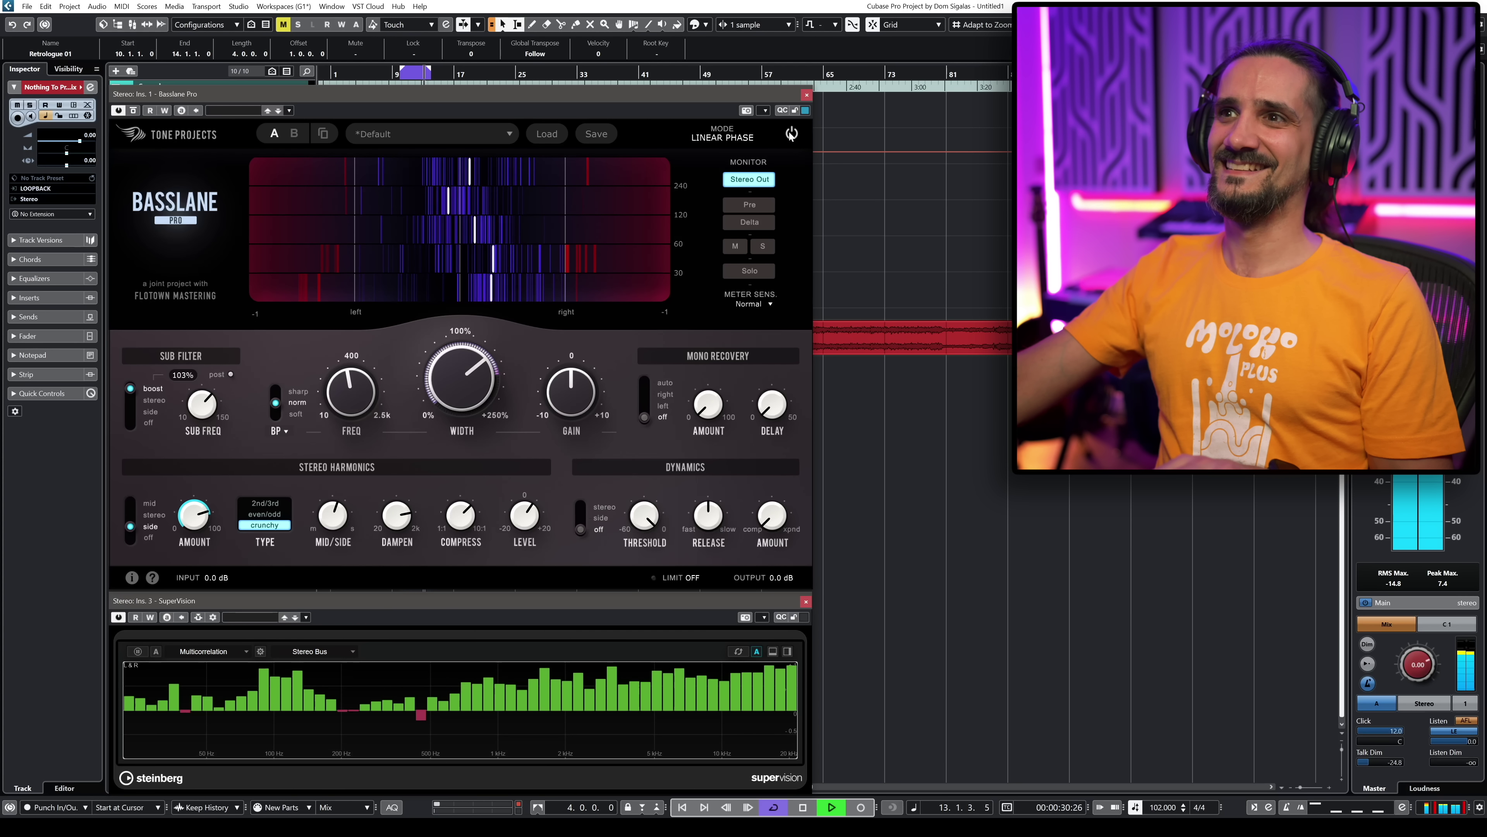
{"action": "left_click", "coordinate": [790, 133]}
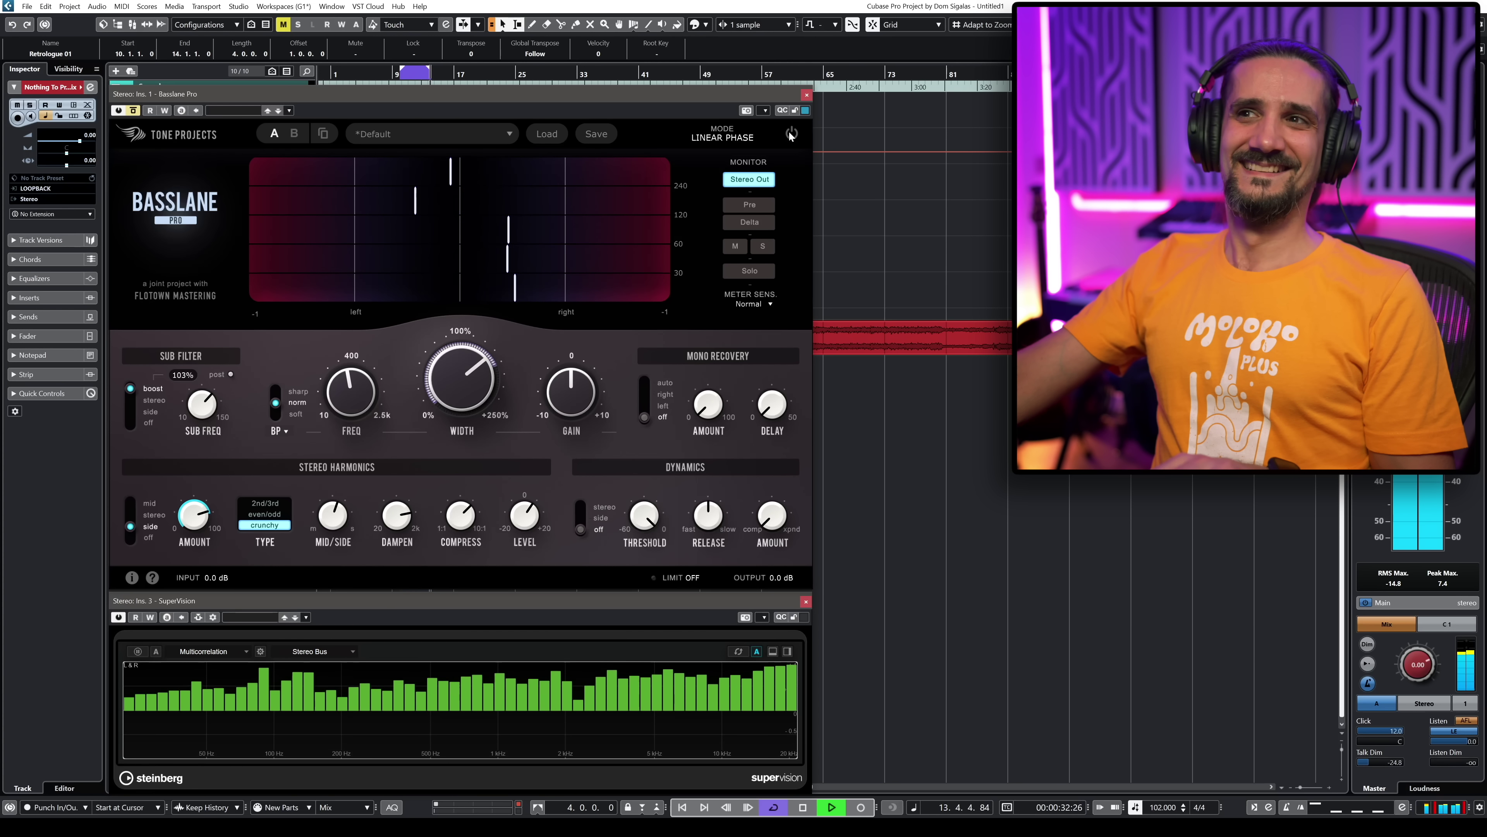
{"action": "left_click", "coordinate": [790, 132]}
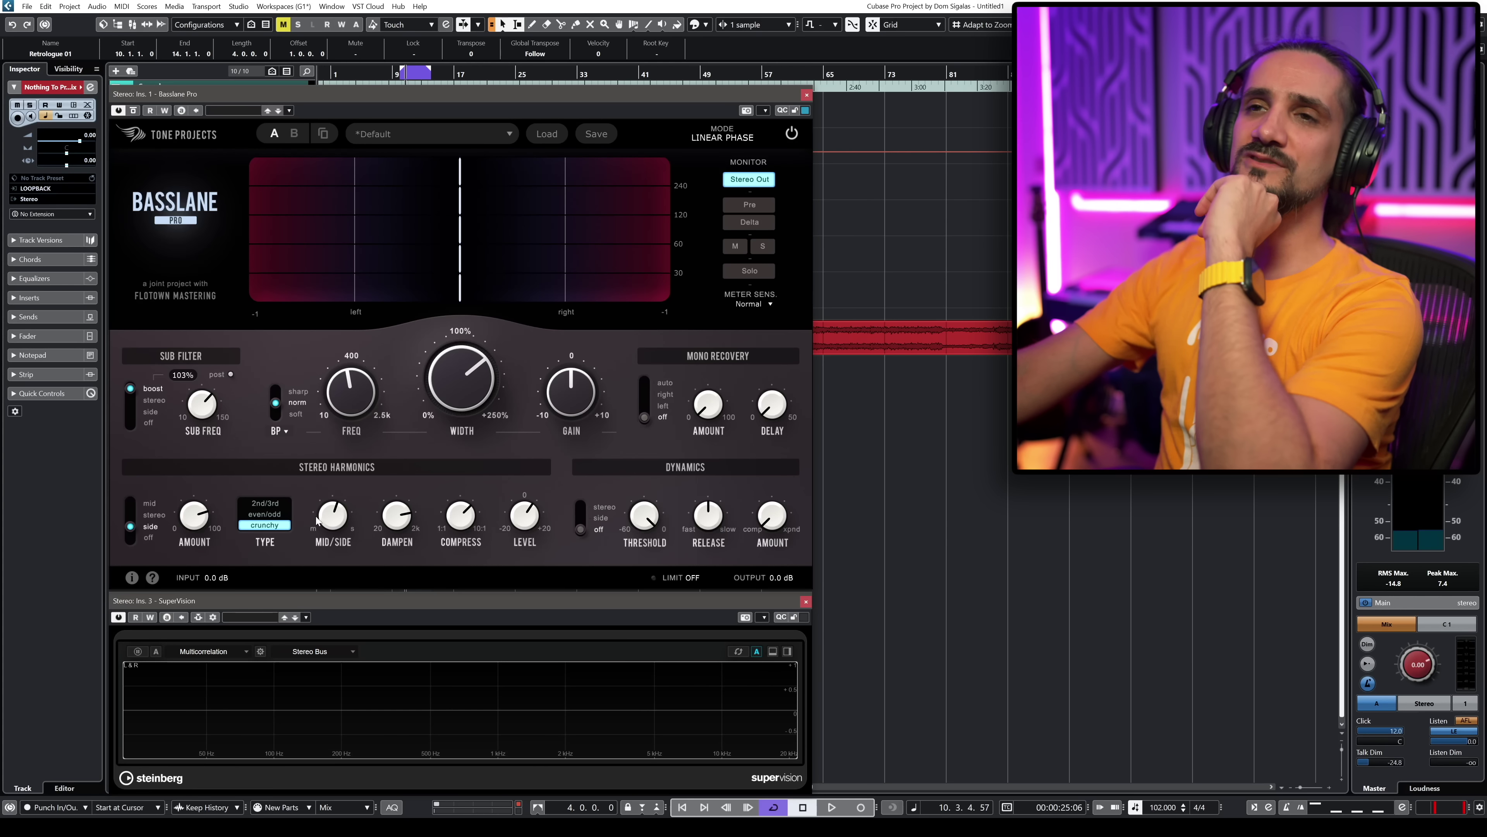
{"action": "mouse_move", "coordinate": [320, 523]}
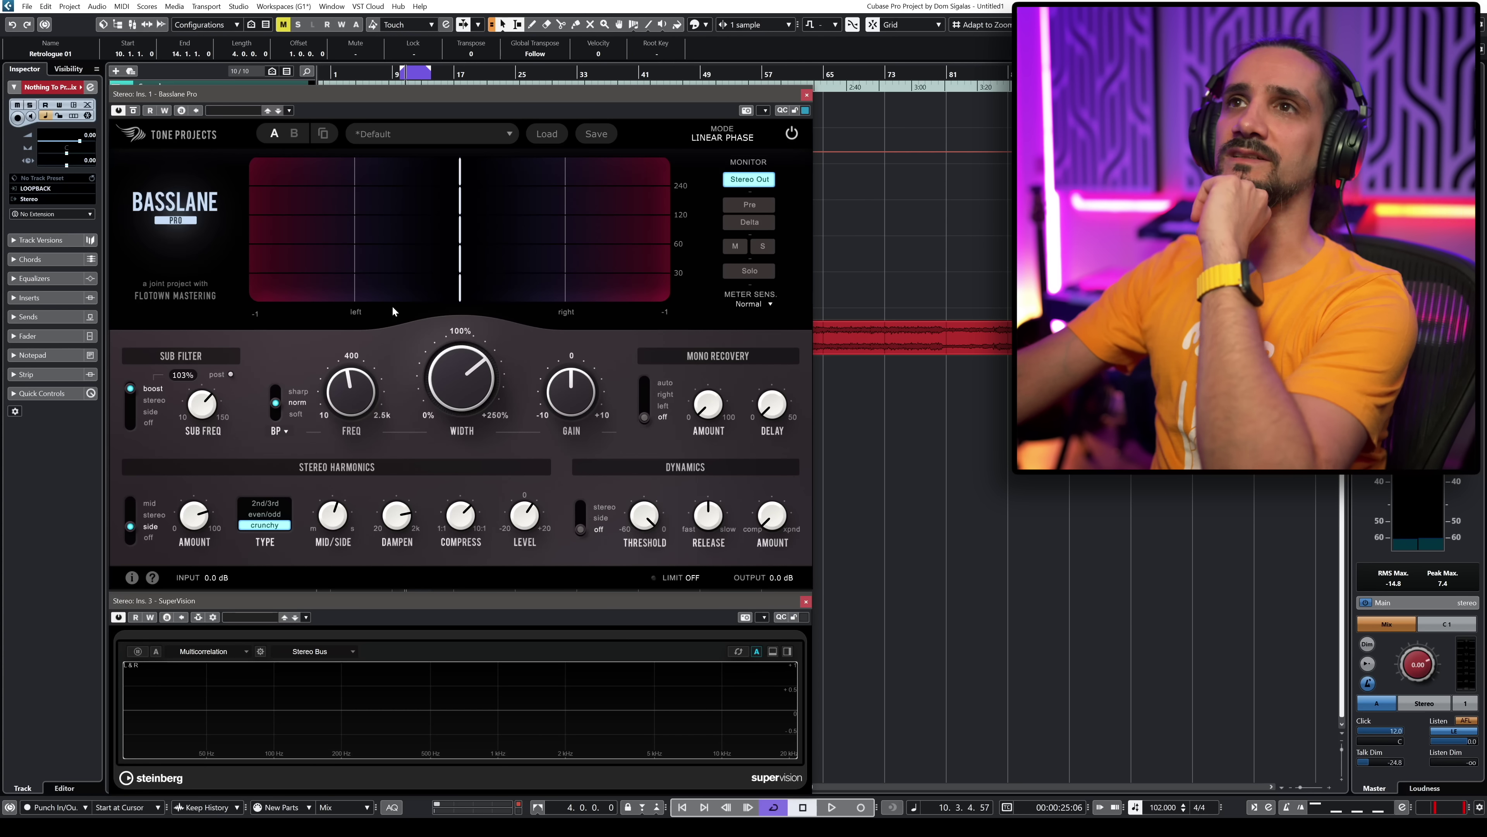
{"action": "left_click", "coordinate": [431, 134]}
{"action": "mouse_move", "coordinate": [410, 312]}
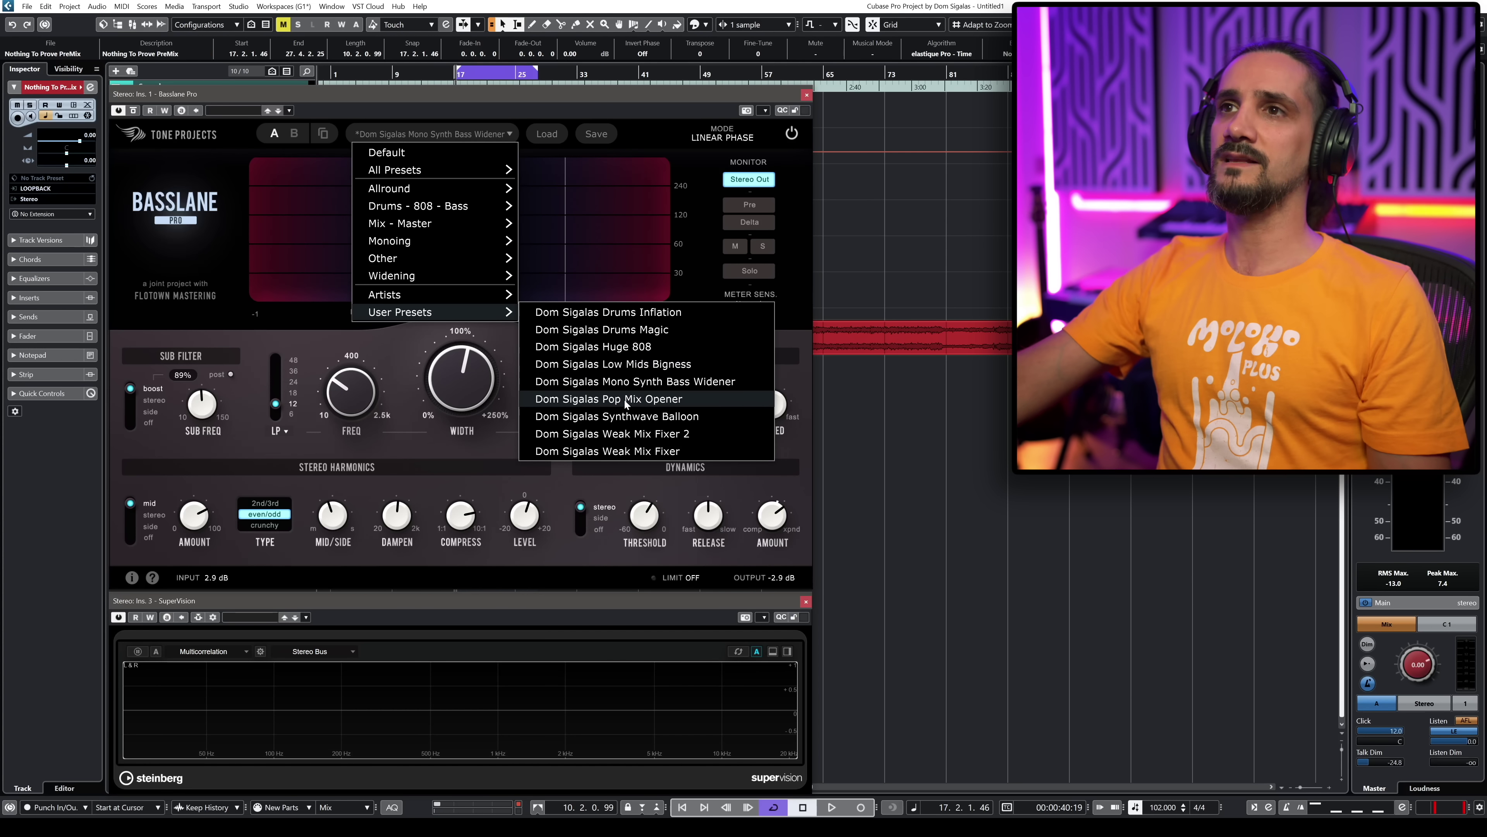
- Load the Pop Mix Opener user preset and start playback with Basslane bypassed
{"action": "left_click", "coordinate": [625, 401]}
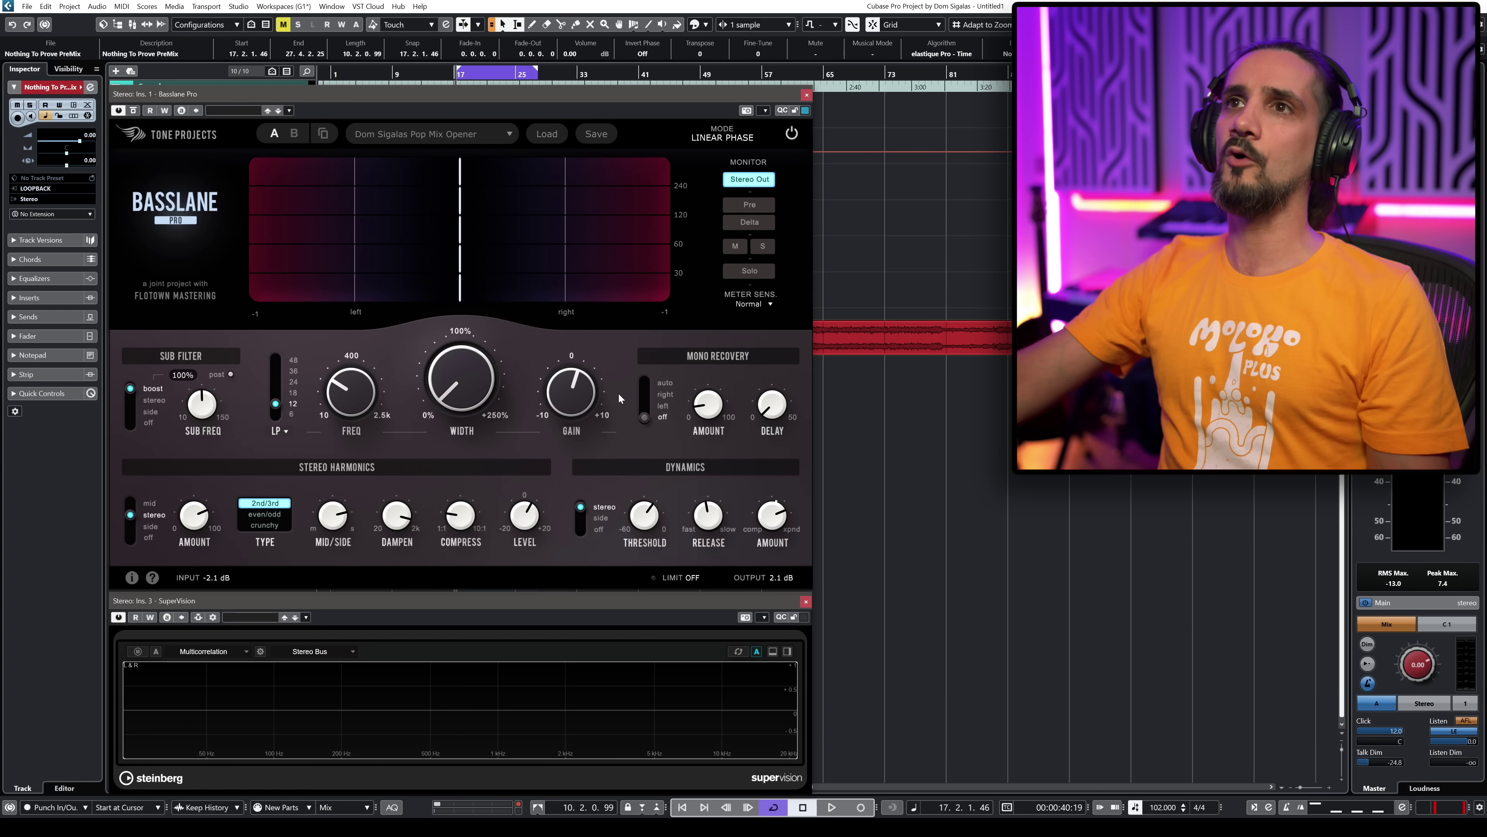
{"action": "left_click", "coordinate": [791, 134]}
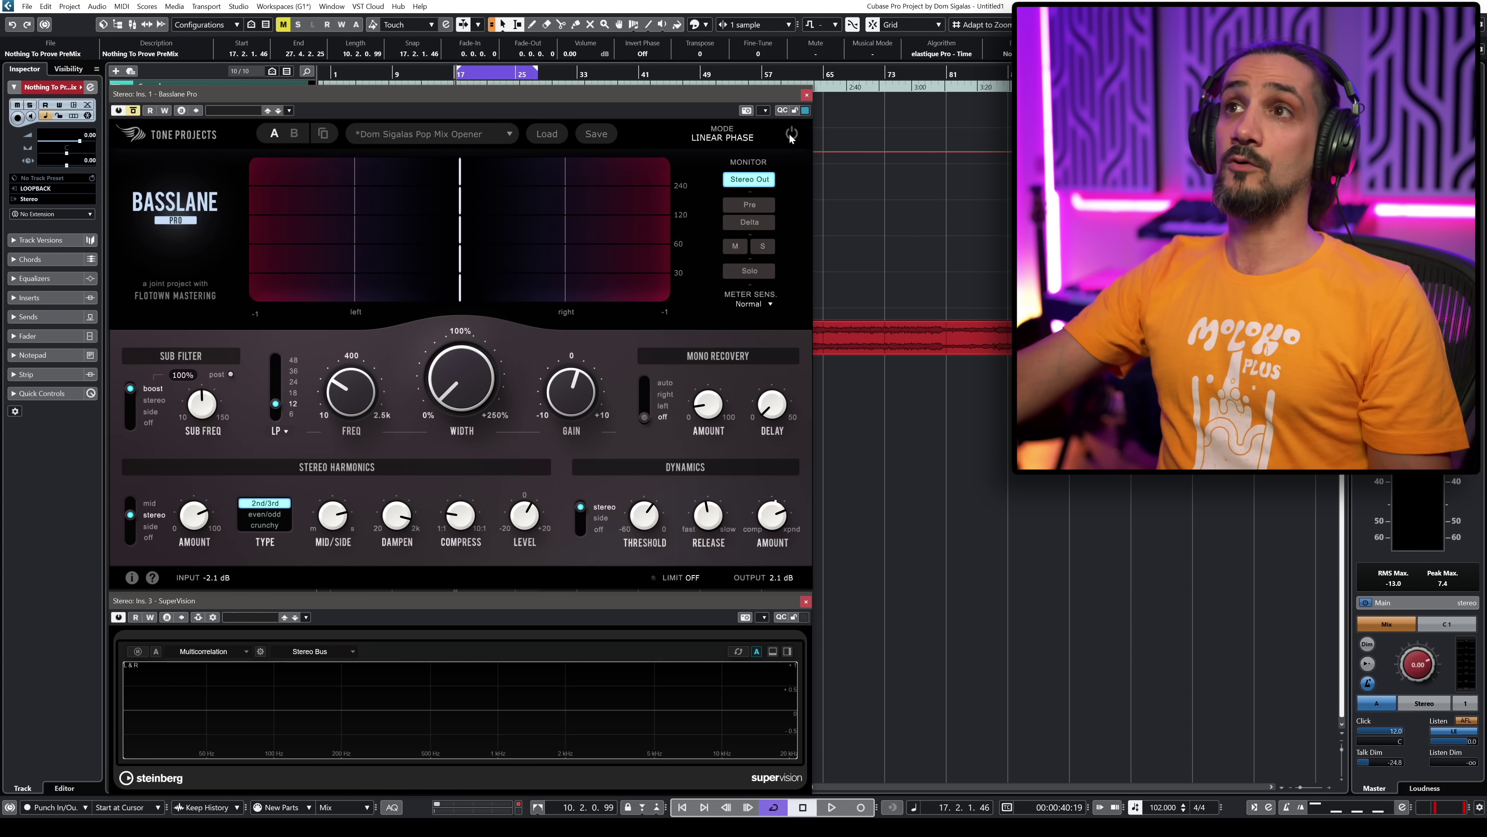
{"action": "key", "text": "space"}
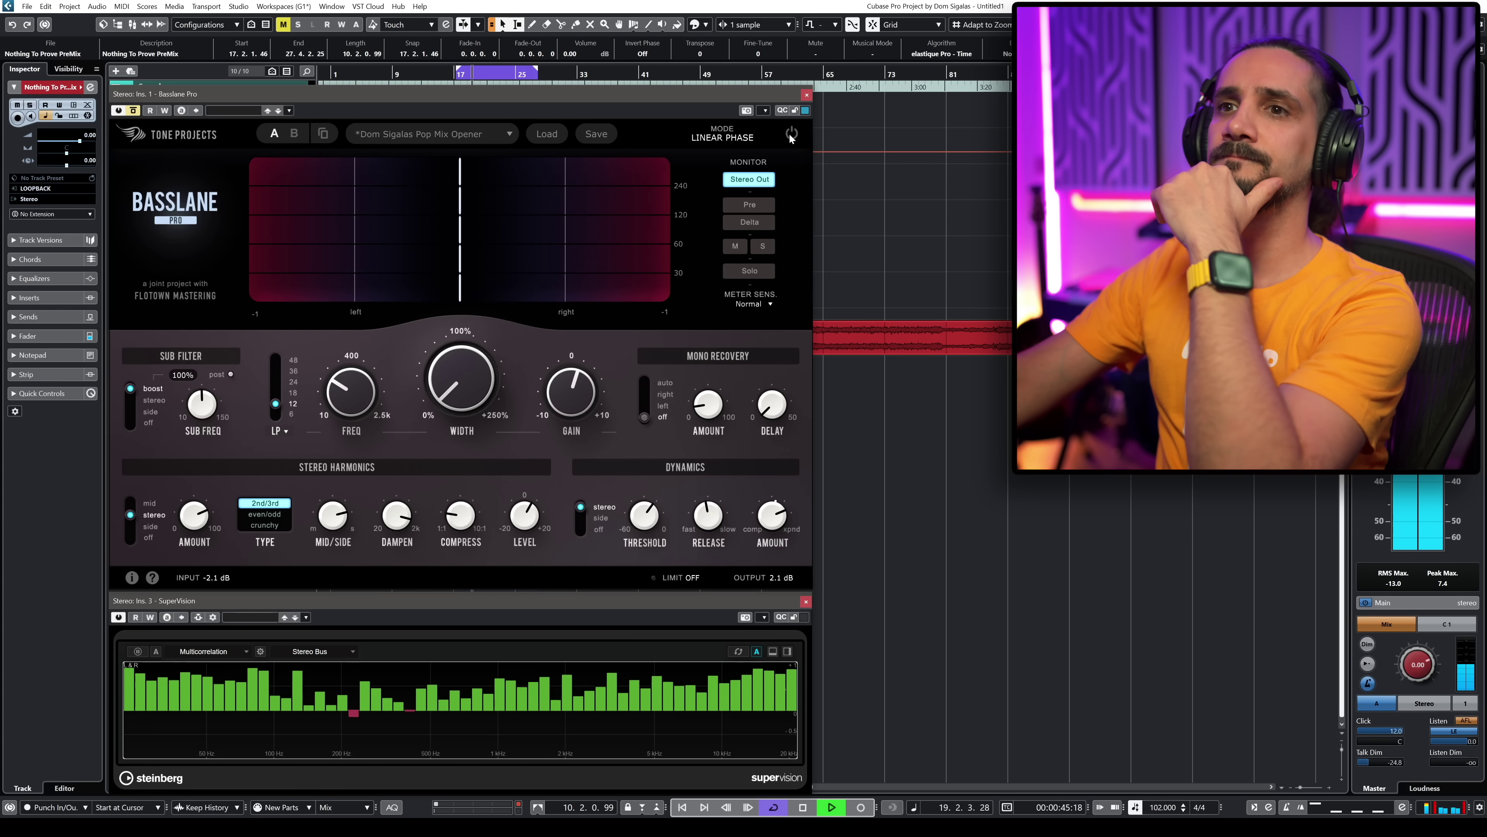
- A/B the Pop Mix Opener preset against the dry mix, then stop playback
{"action": "left_click", "coordinate": [790, 134]}
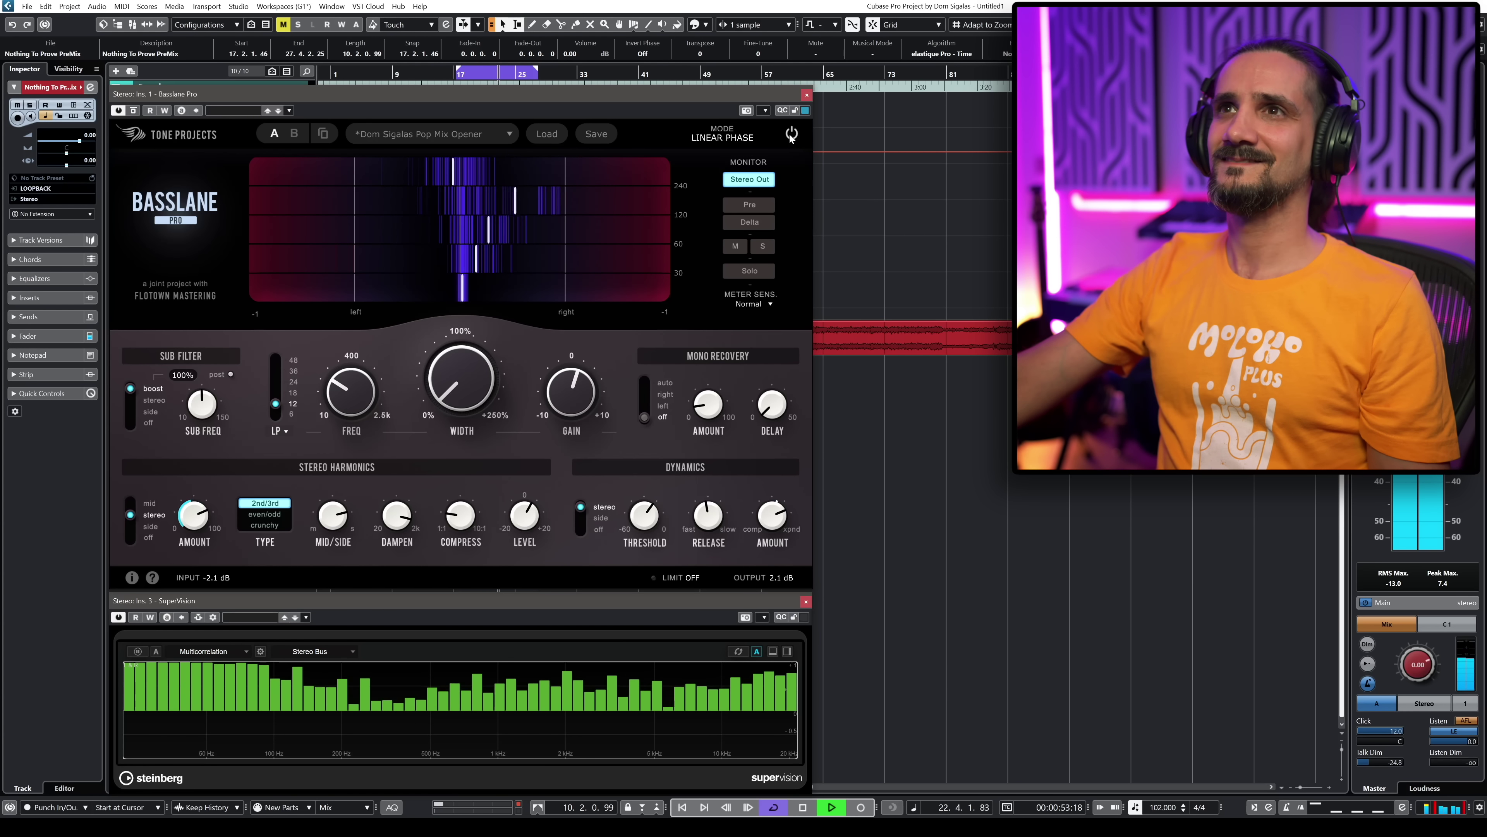
{"action": "left_click", "coordinate": [790, 133]}
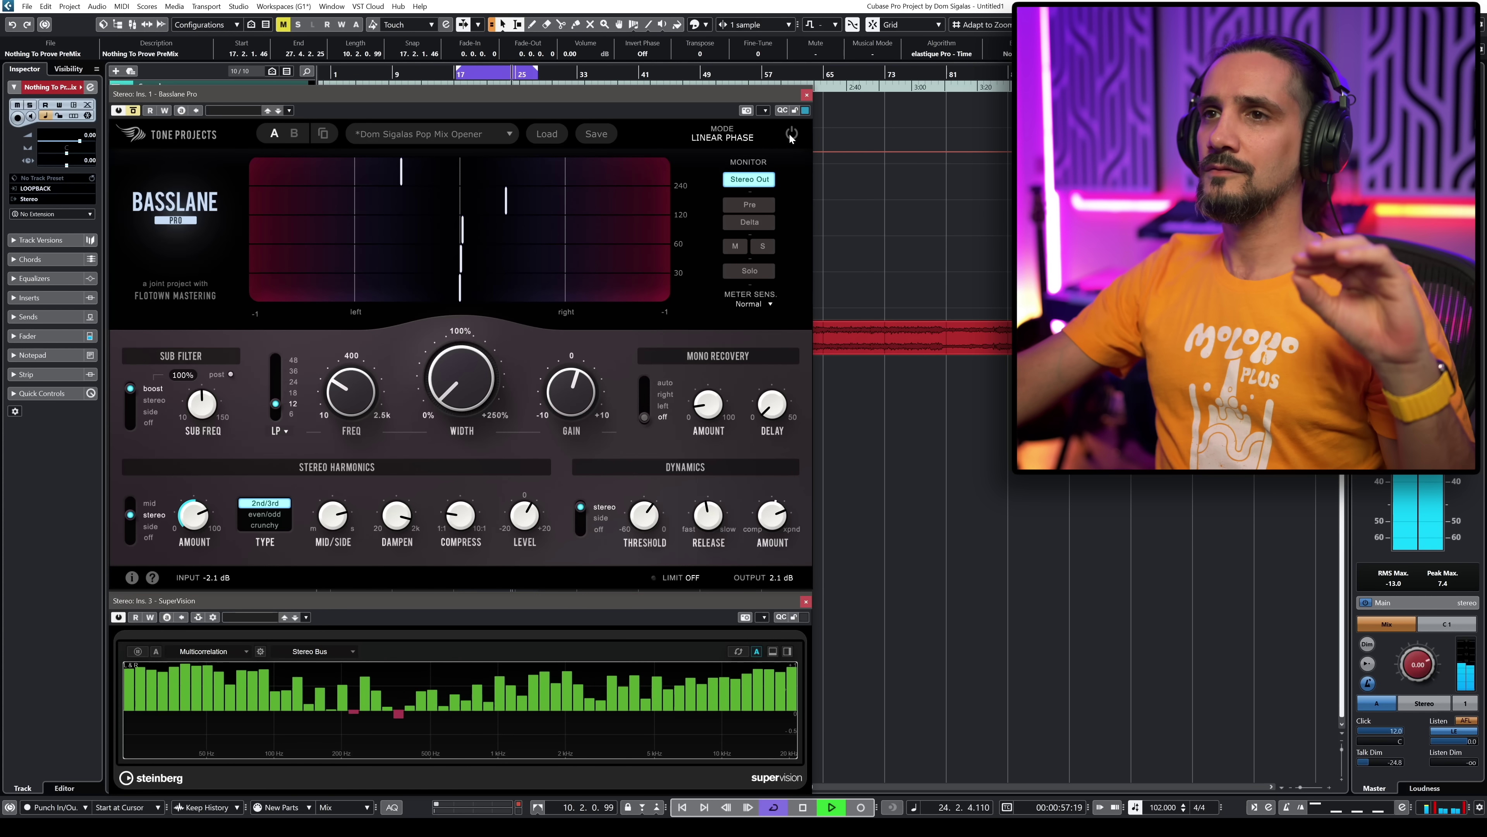
{"action": "left_click", "coordinate": [790, 134]}
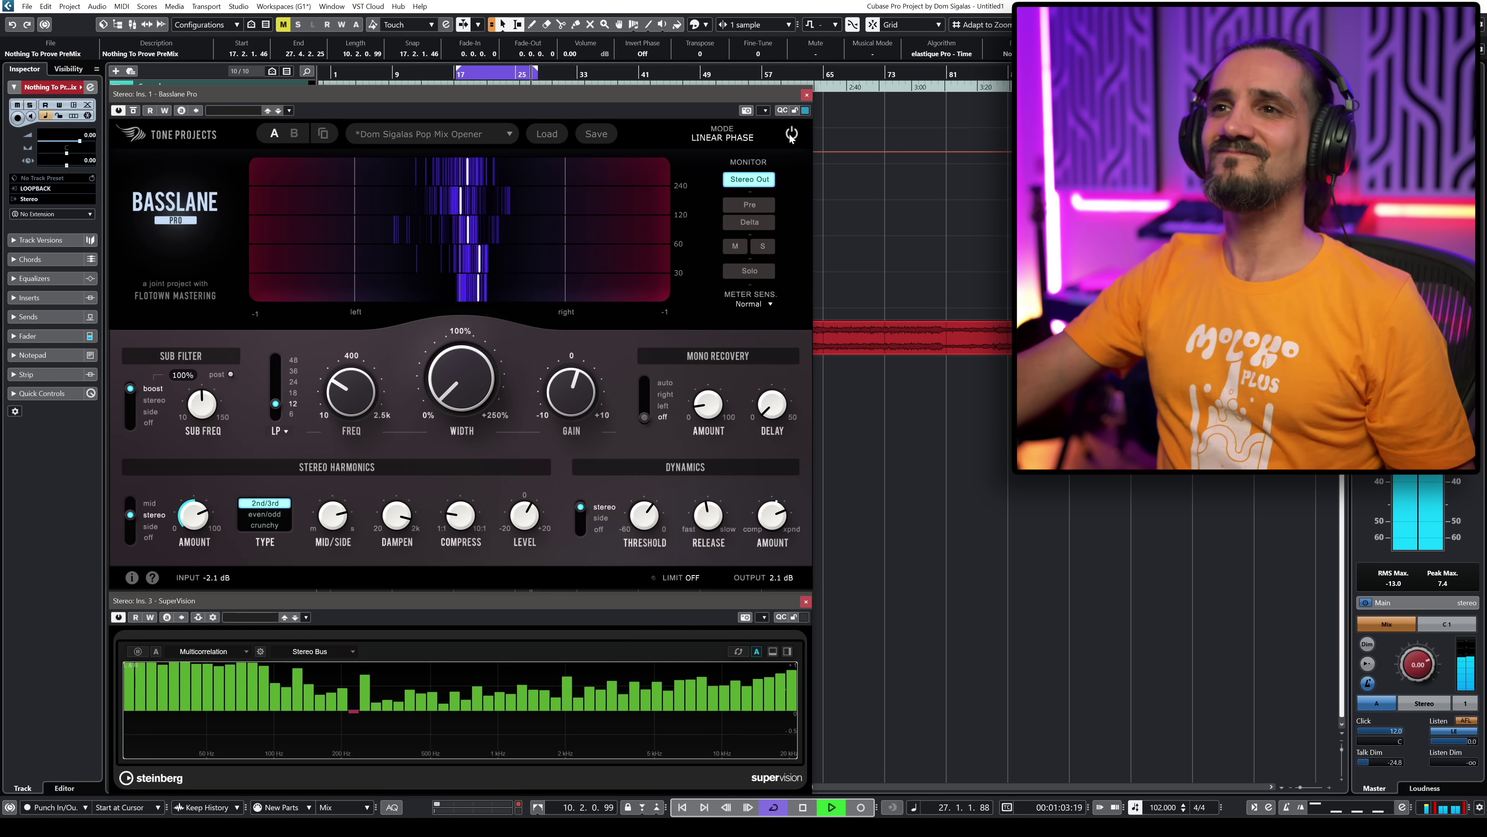
{"action": "key", "text": "space"}
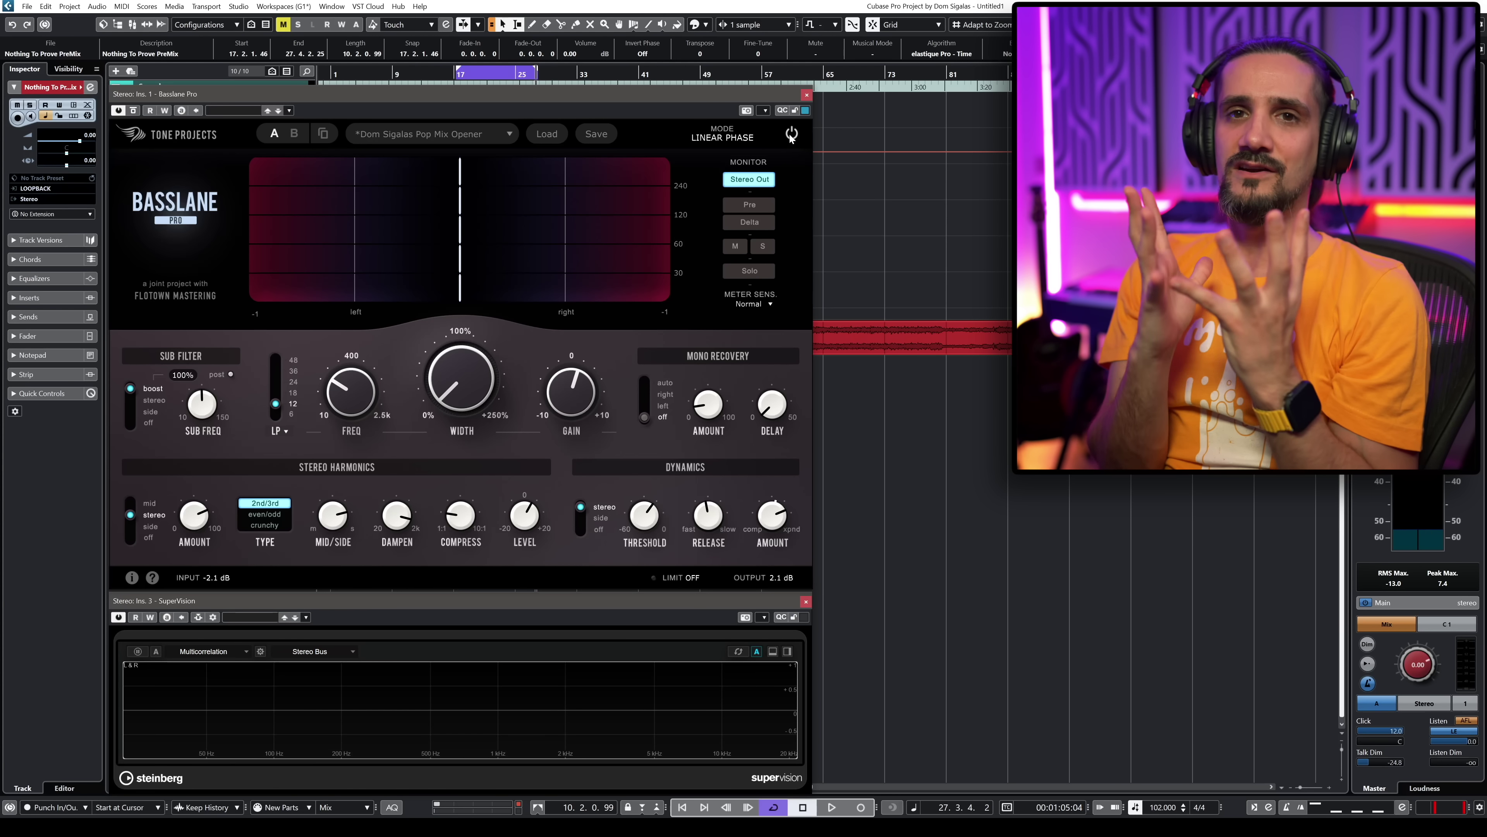
{"action": "left_click", "coordinate": [788, 134]}
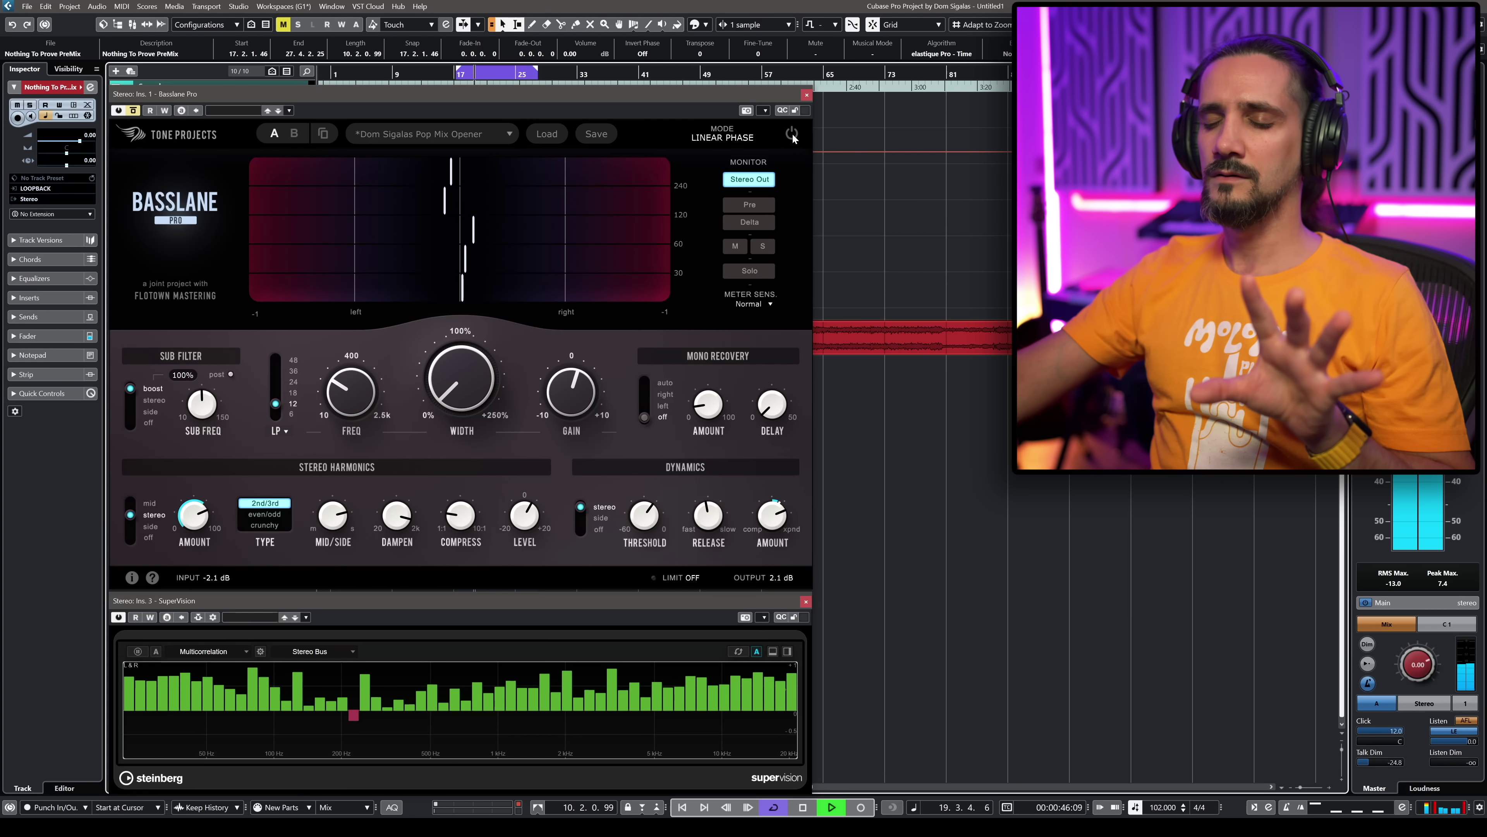
- Re-enable Basslane and raise the Stereo Harmonics level and compression ratio
{"action": "left_click", "coordinate": [792, 135]}
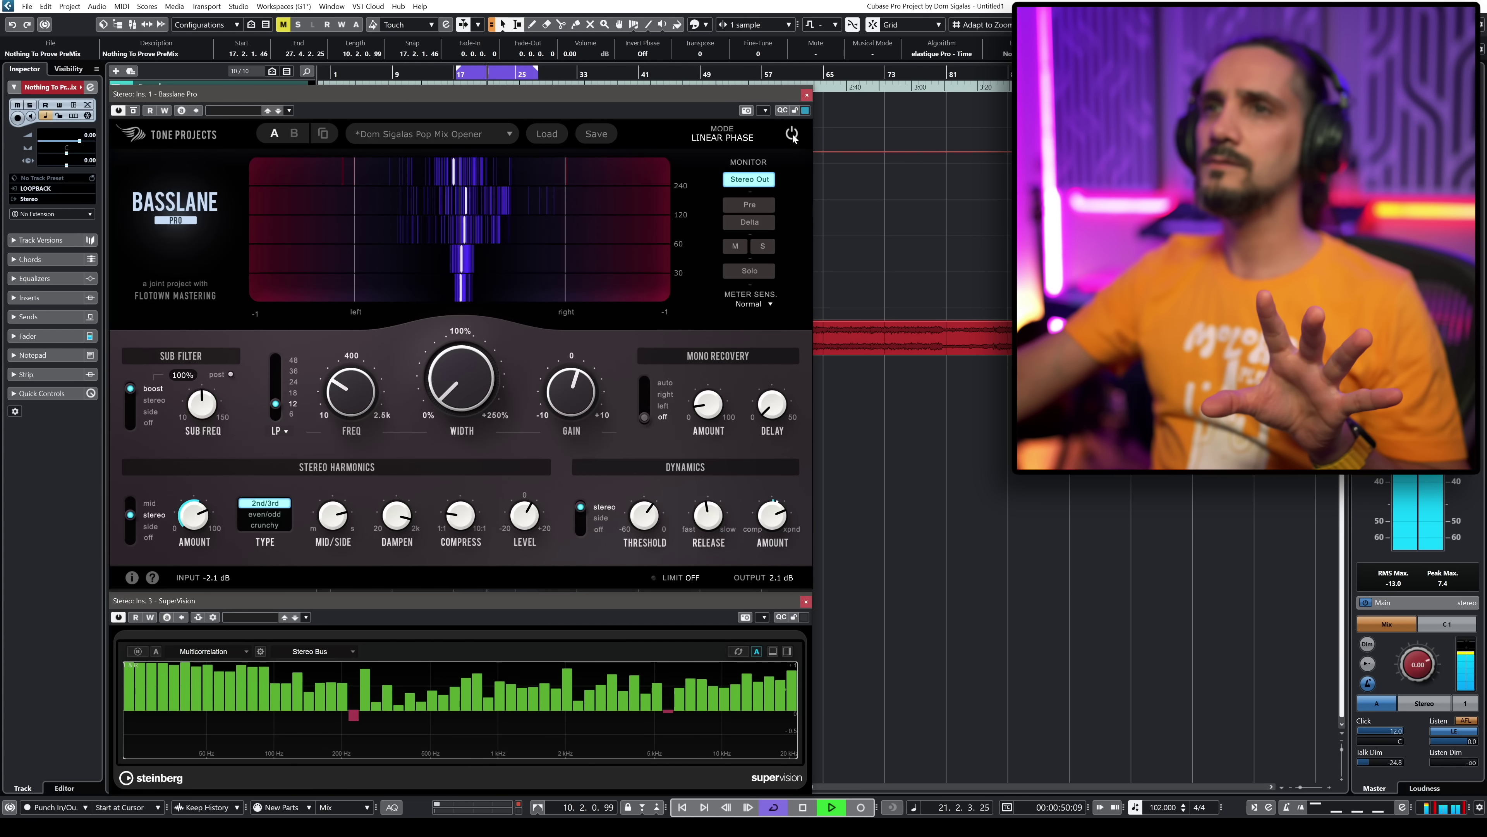
{"action": "left_click_drag", "start_coordinate": [532, 495], "coordinate": [528, 453]}
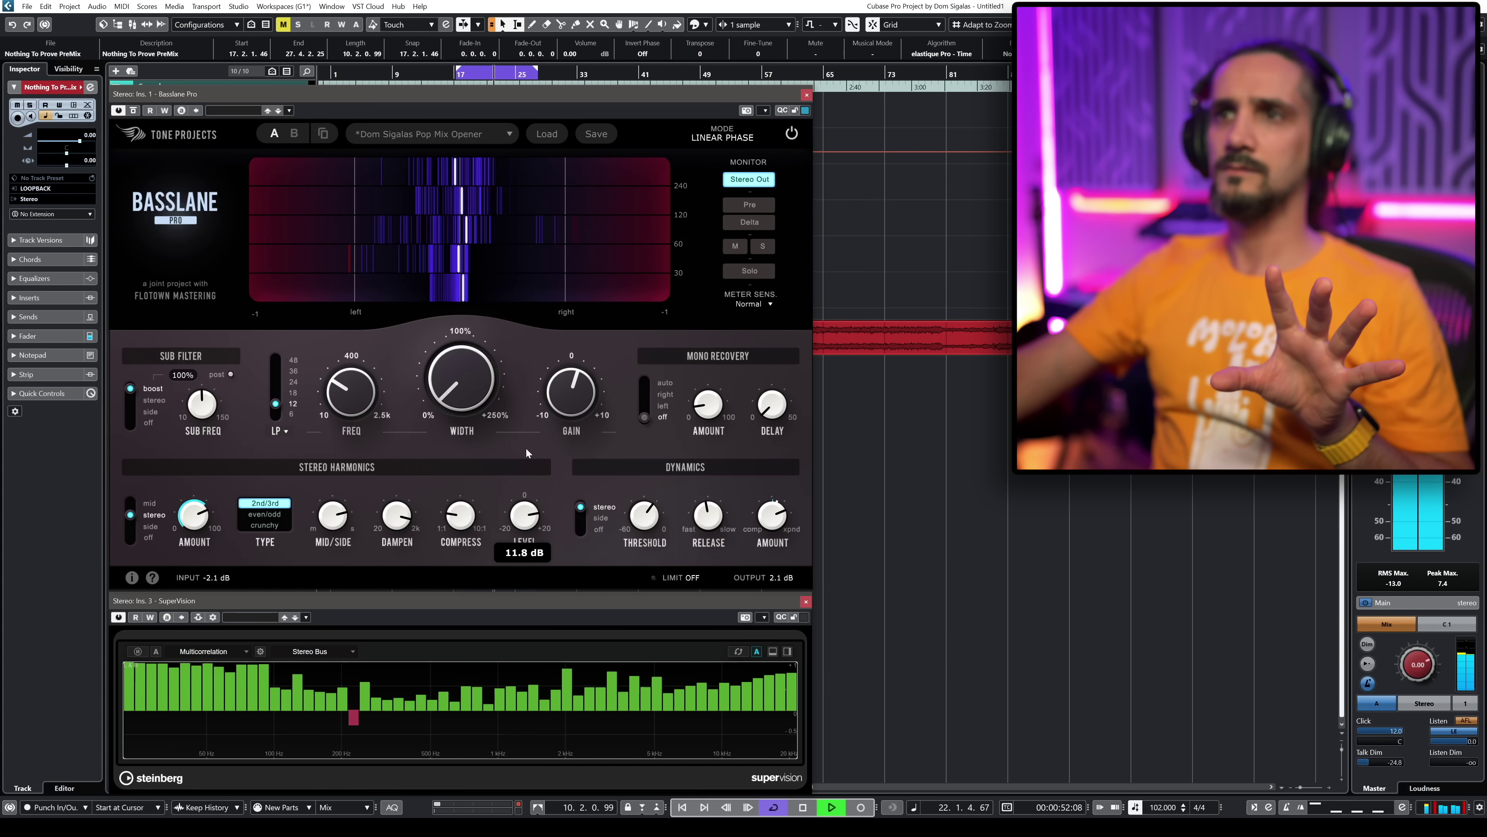
{"action": "left_click_drag", "start_coordinate": [461, 510], "coordinate": [465, 498]}
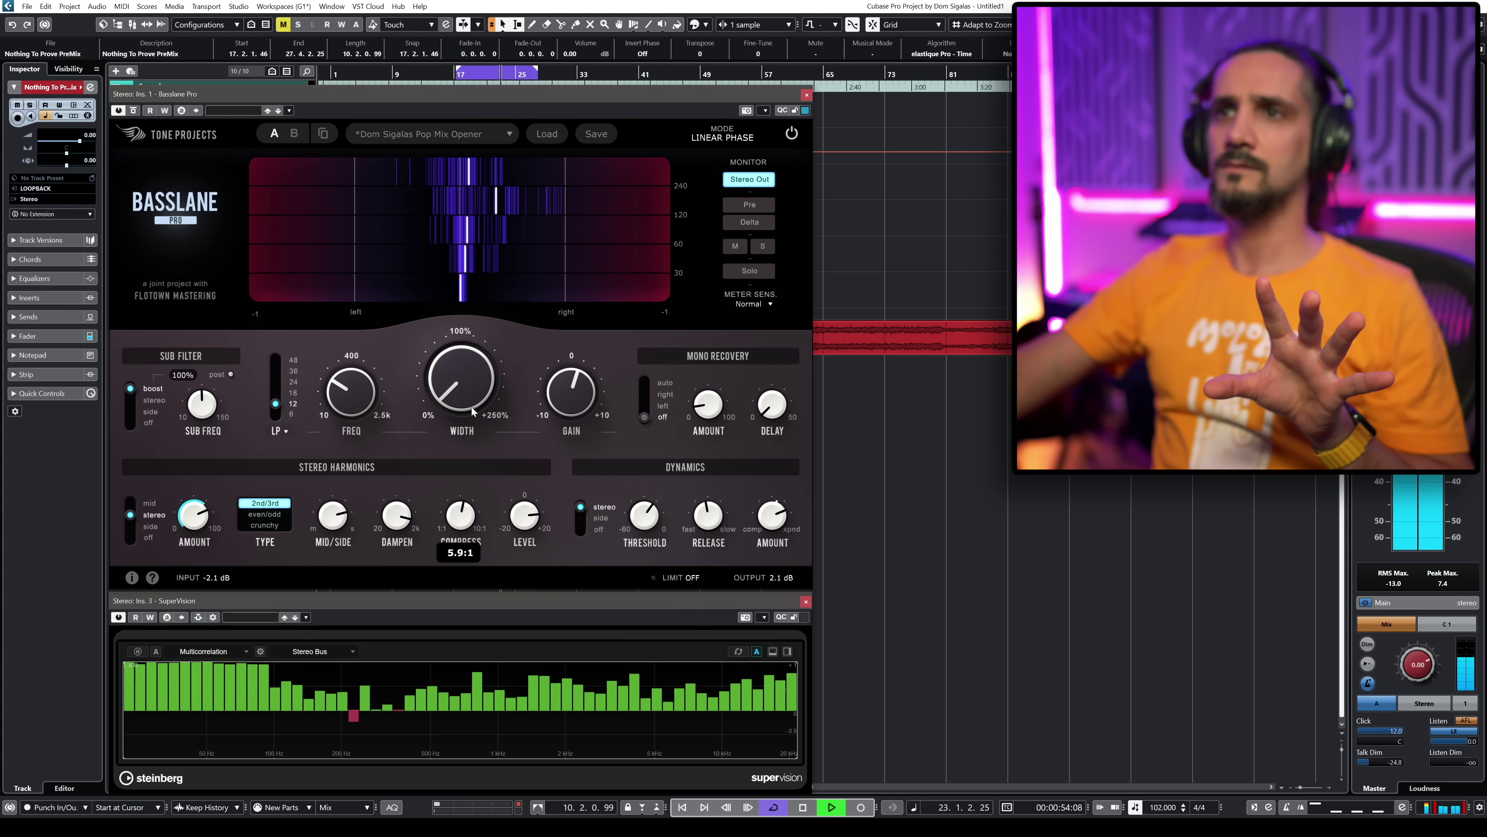
{"action": "left_click", "coordinate": [524, 511]}
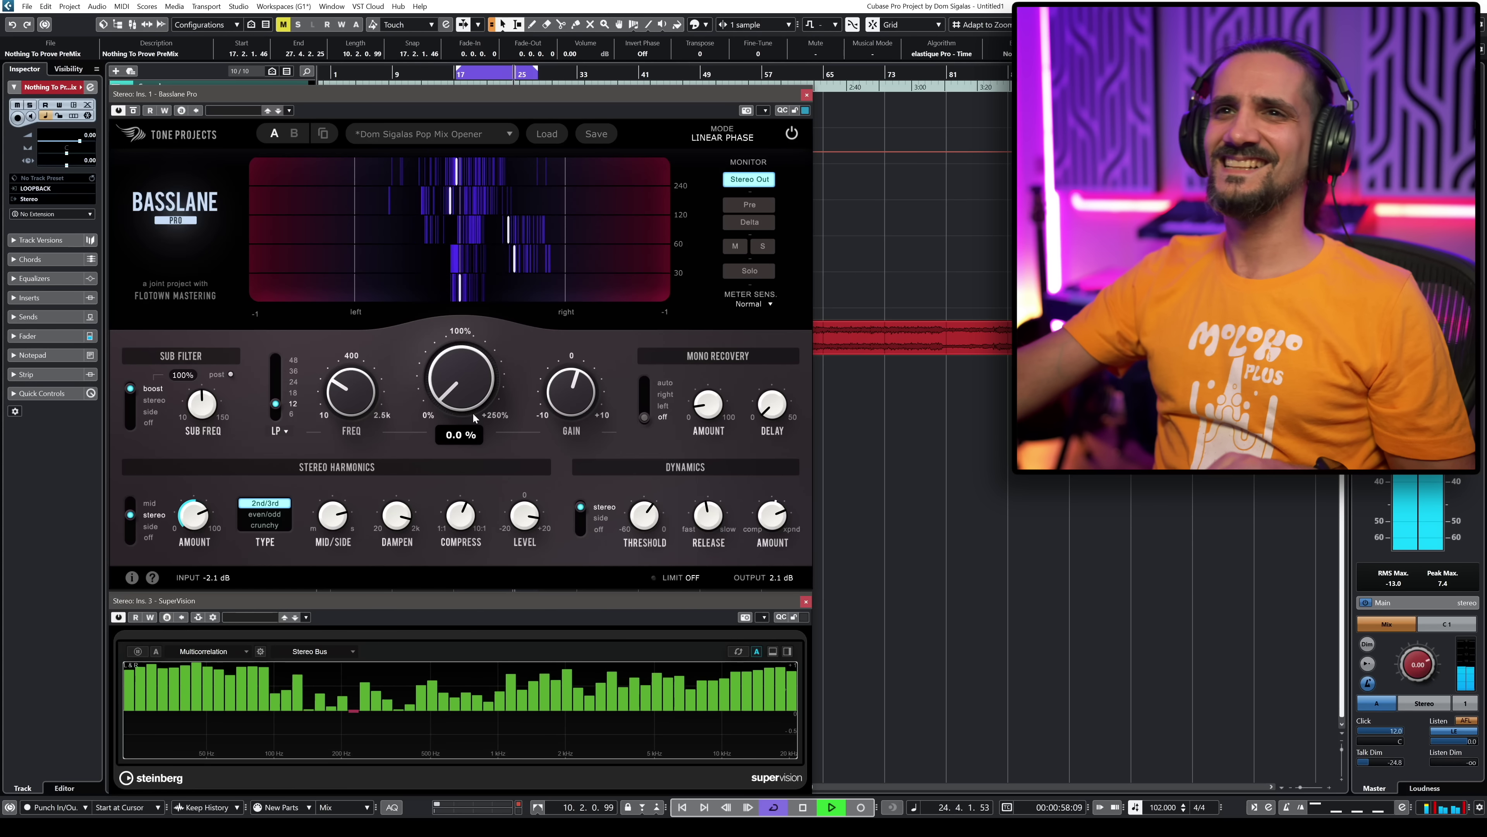
- Switch the harmonics type from even/odd to crunchy, re-enable processing, and stop playback
{"action": "left_click", "coordinate": [261, 514]}
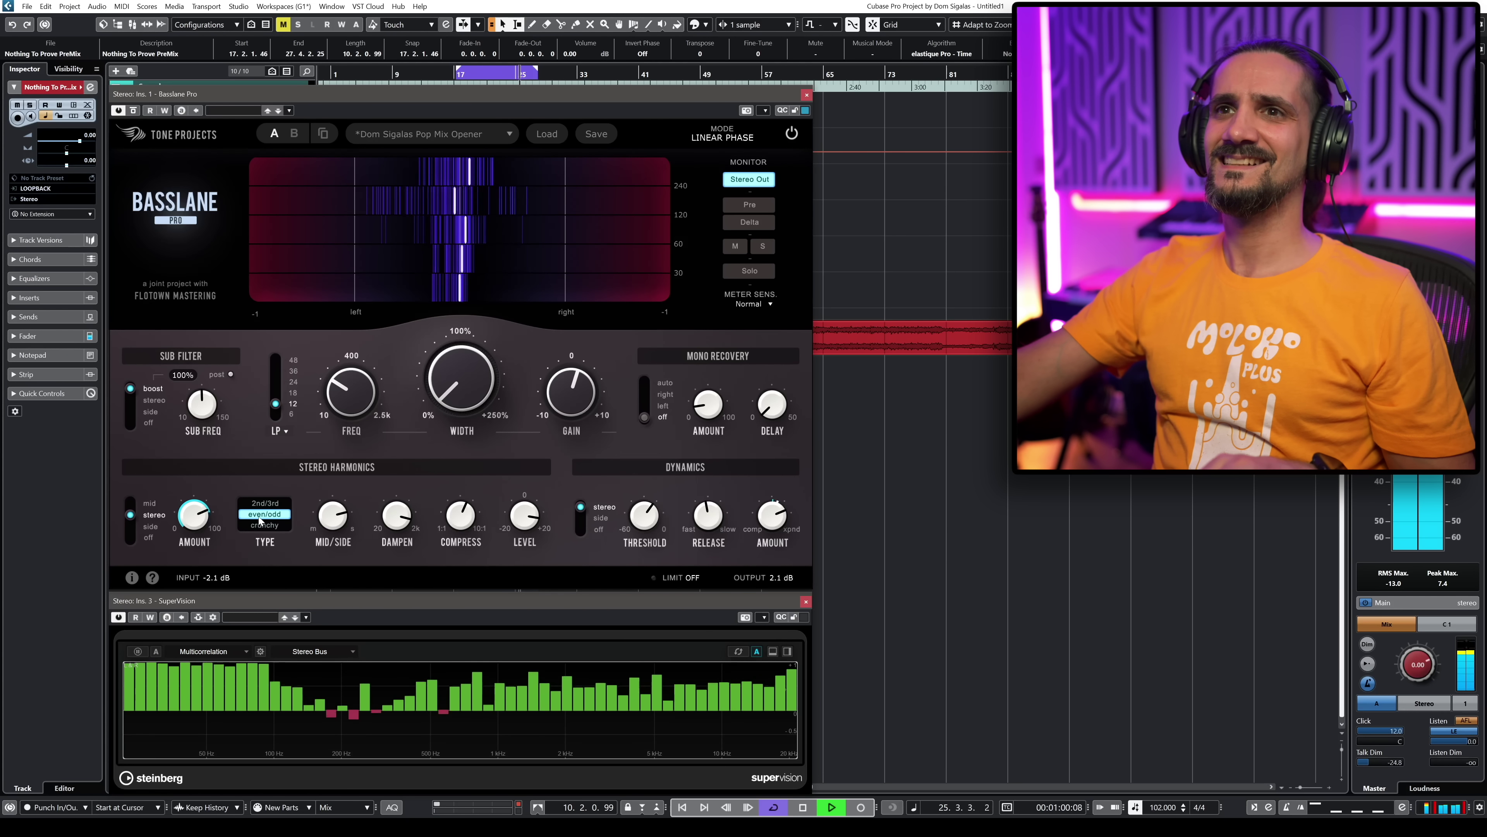
{"action": "left_click", "coordinate": [257, 526]}
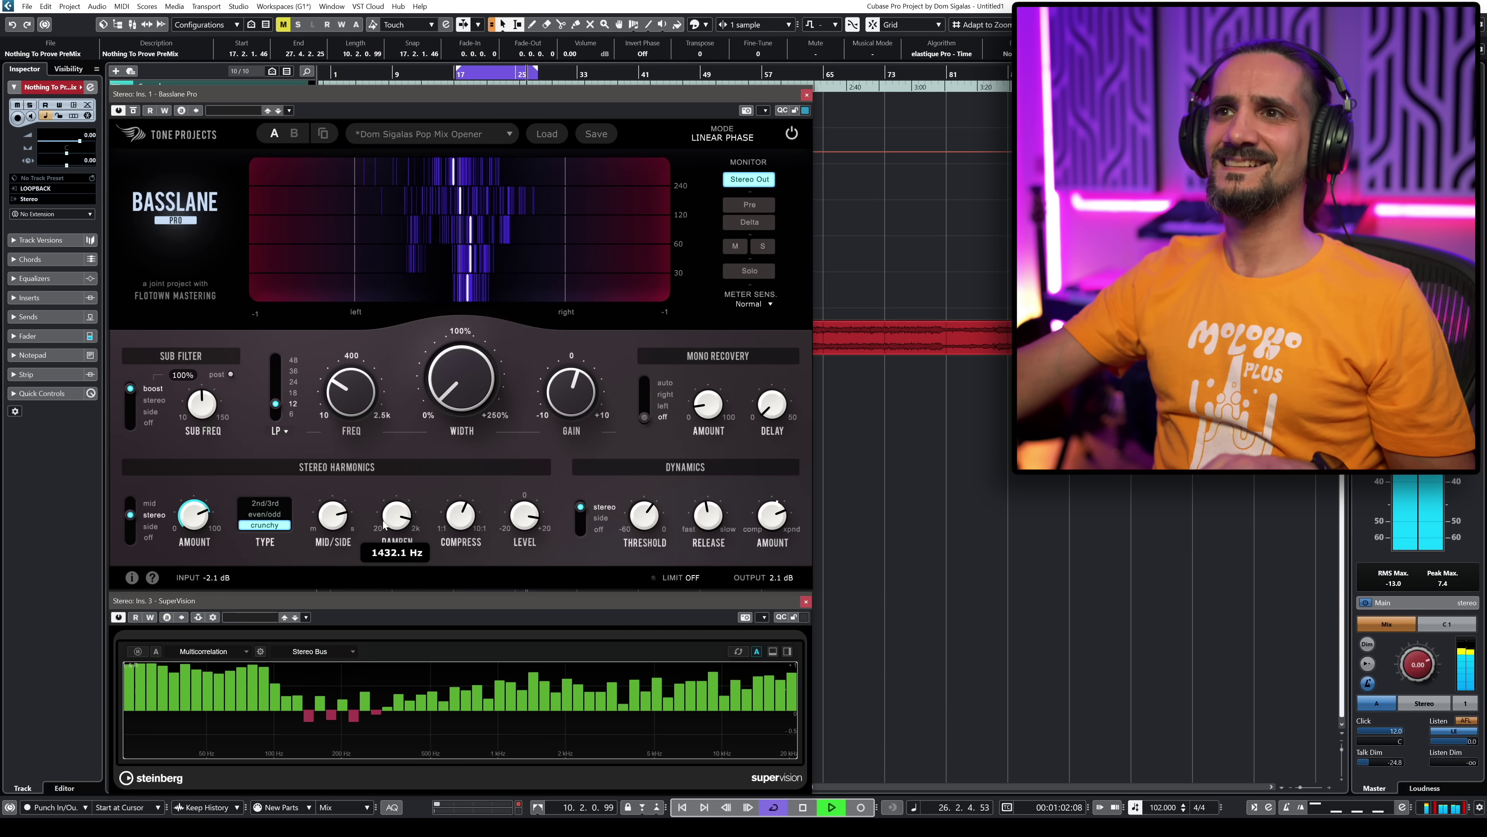
{"action": "mouse_move", "coordinate": [452, 519]}
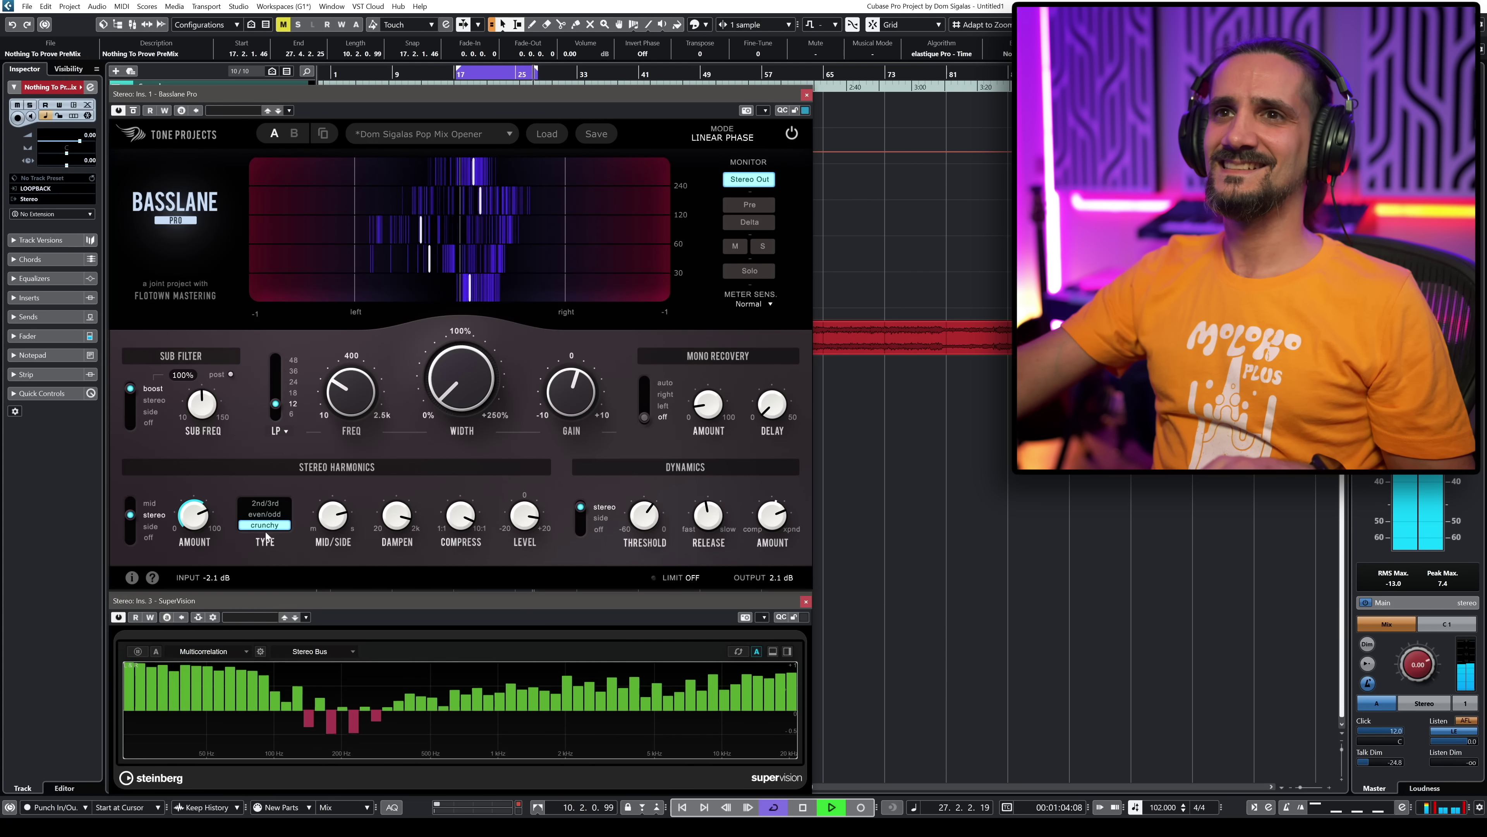
{"action": "mouse_move", "coordinate": [196, 513]}
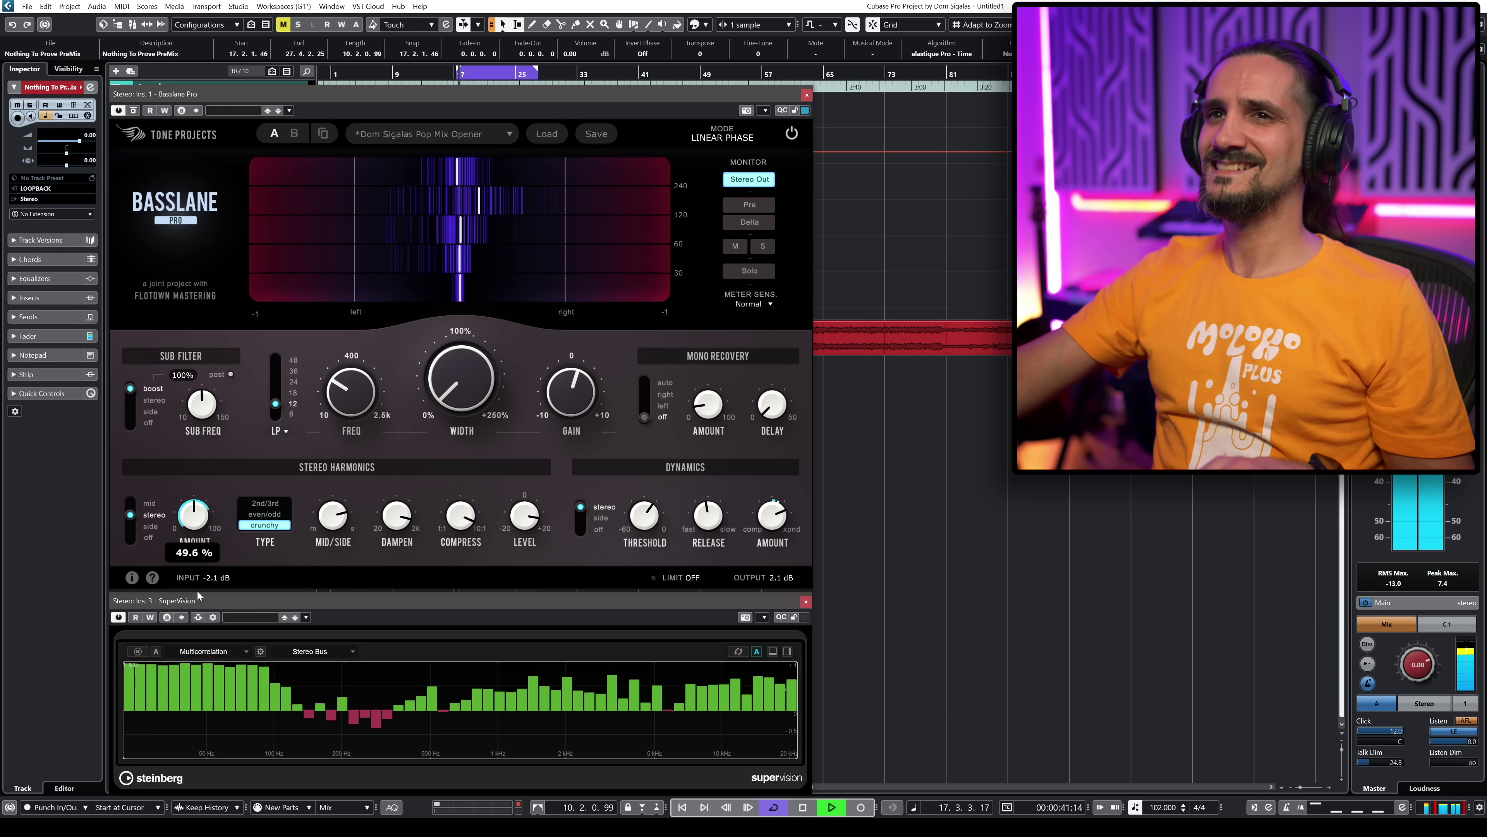
{"action": "mouse_move", "coordinate": [523, 560]}
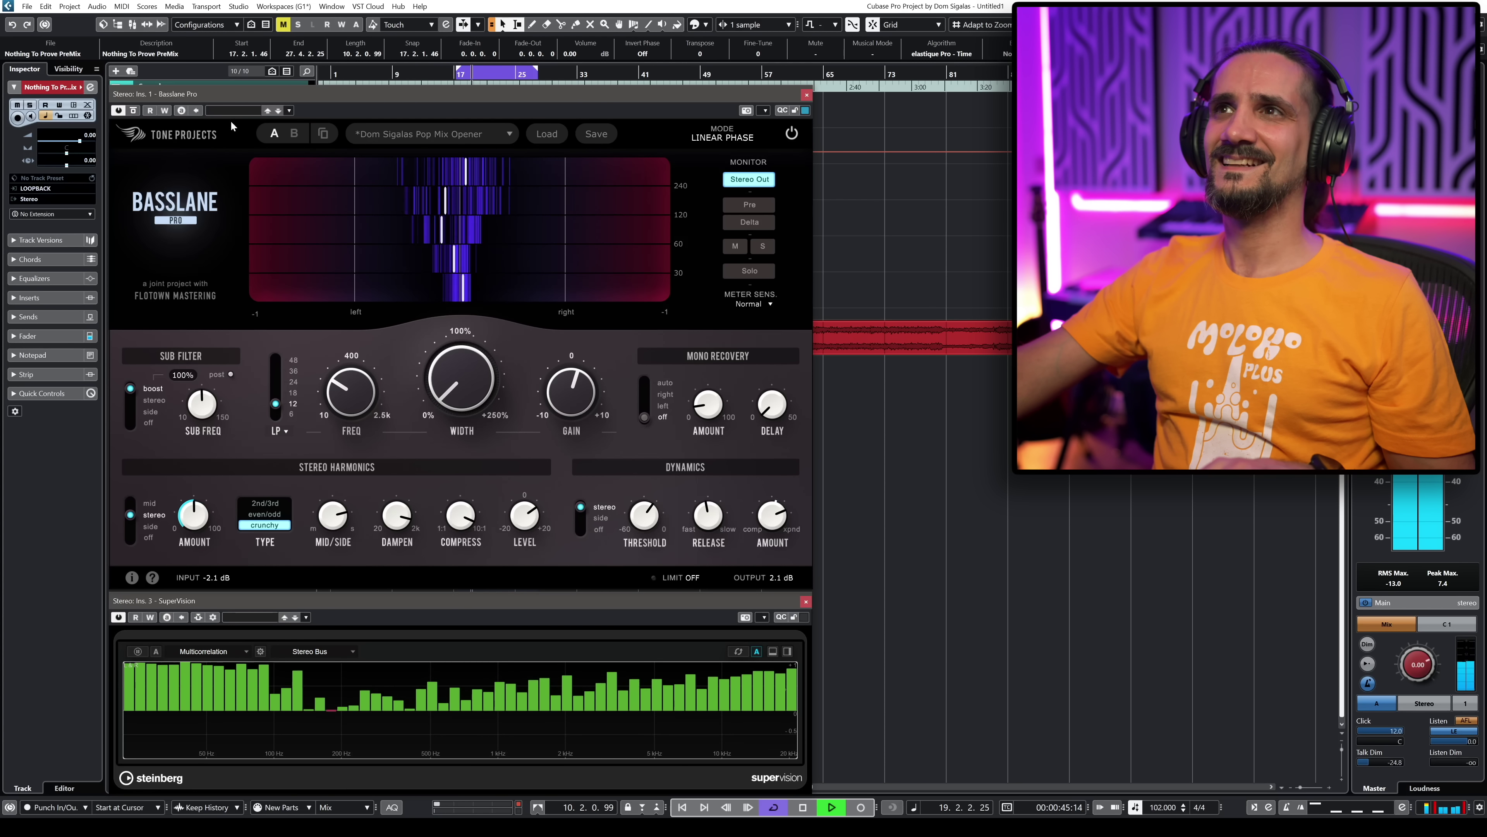
{"action": "left_click", "coordinate": [792, 132]}
{"action": "key", "text": "space"}
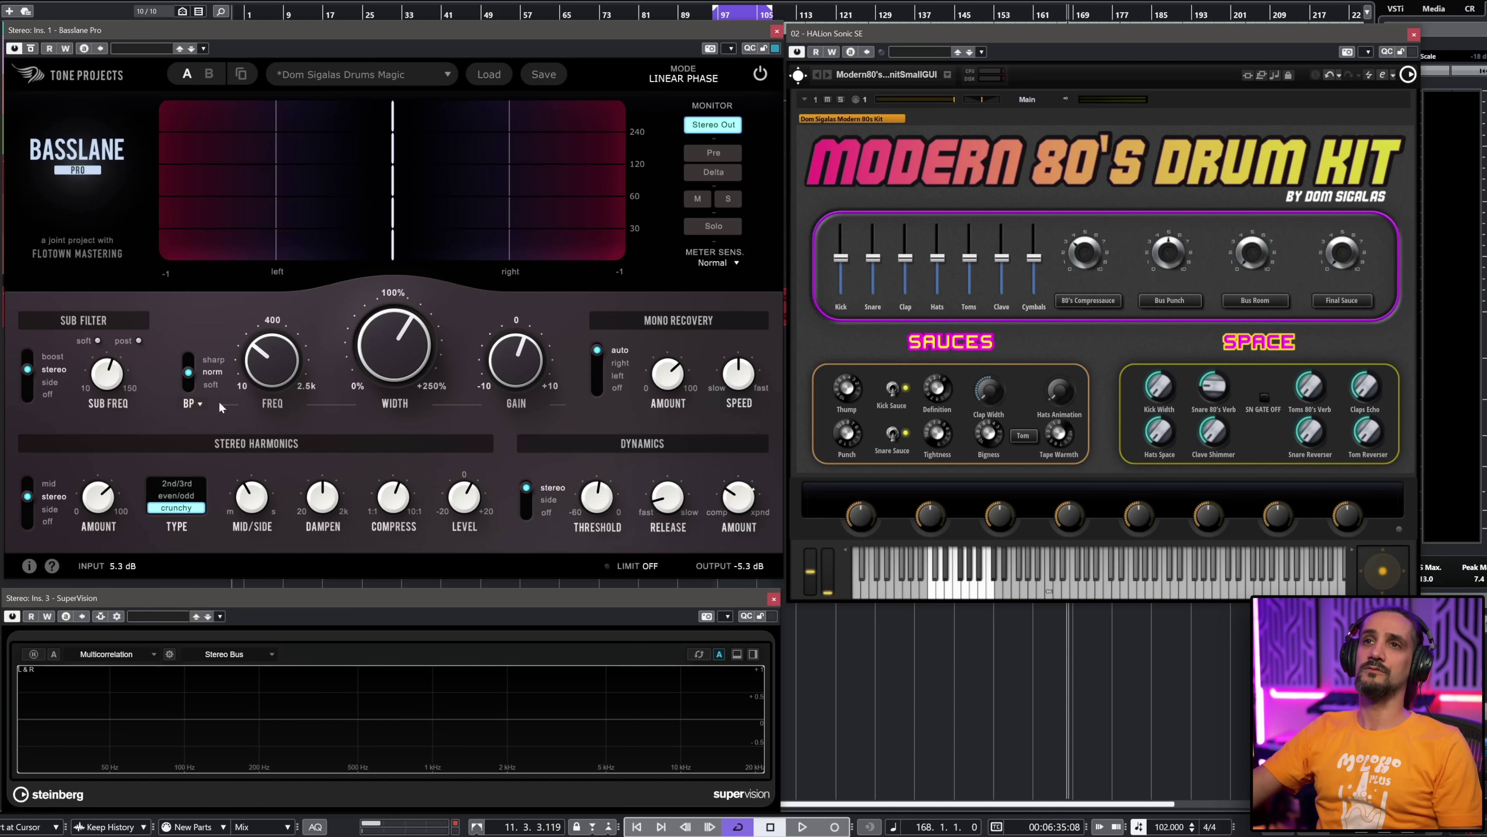
- Play the drum kit and lower the band frequency toward 90 Hz, comparing with bypass
{"action": "mouse_move", "coordinate": [265, 362]}
{"action": "key", "text": "space"}
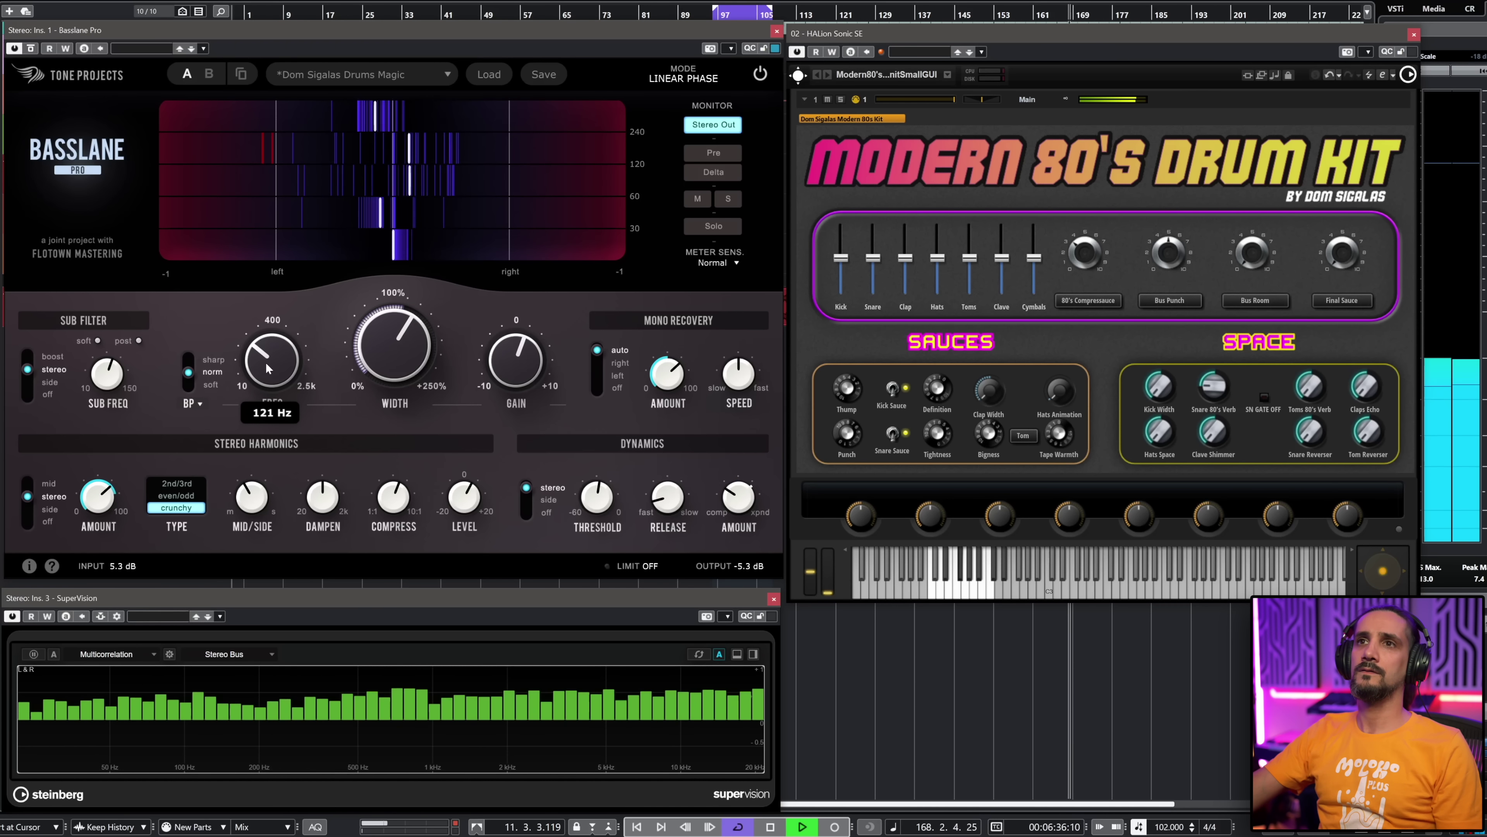
{"action": "left_click_drag", "start_coordinate": [264, 362], "coordinate": [276, 125]}
{"action": "left_click_drag", "start_coordinate": [281, 217], "coordinate": [259, 348]}
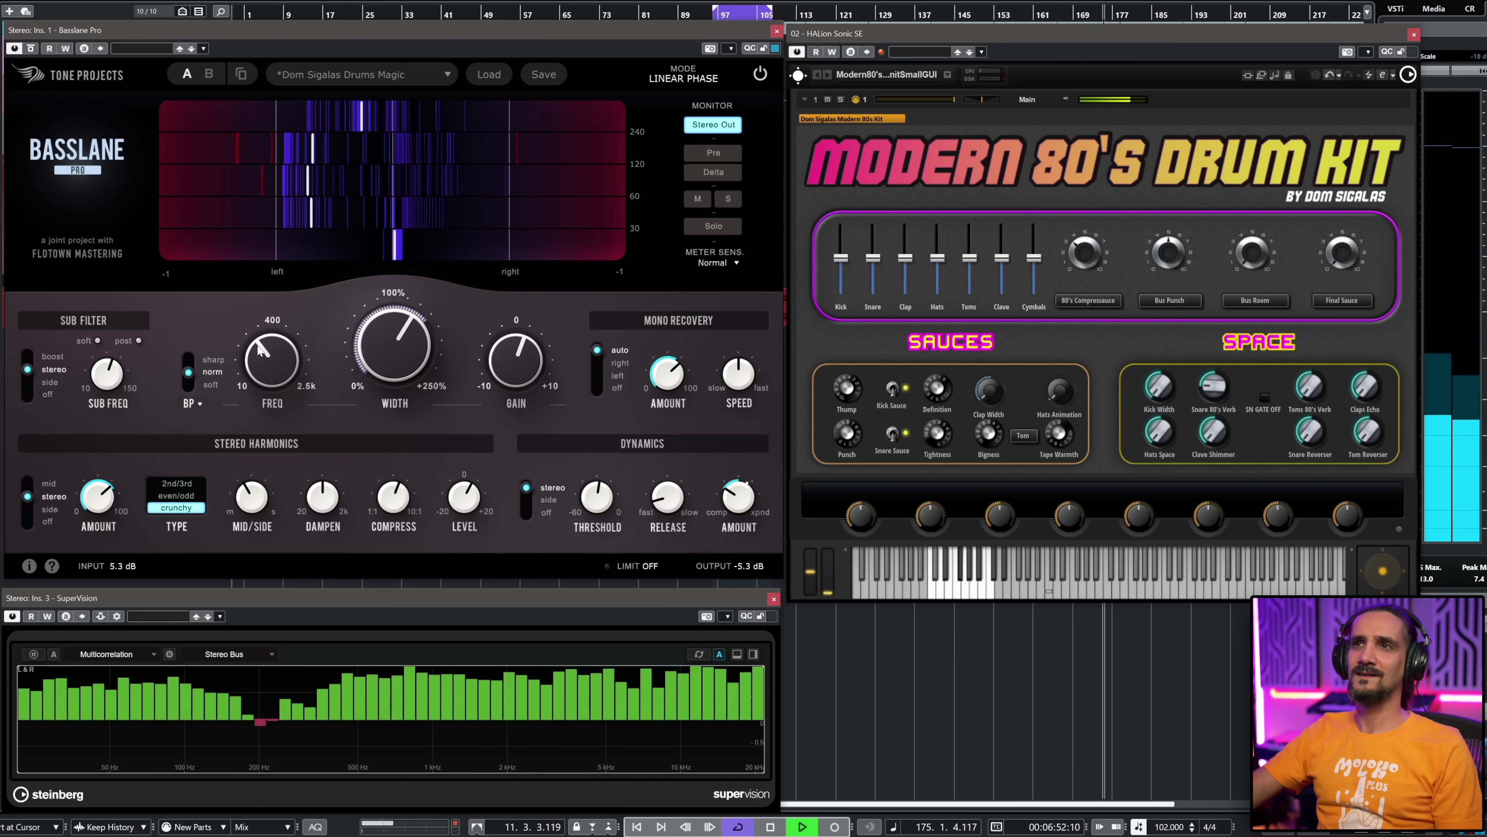
{"action": "left_click", "coordinate": [759, 76]}
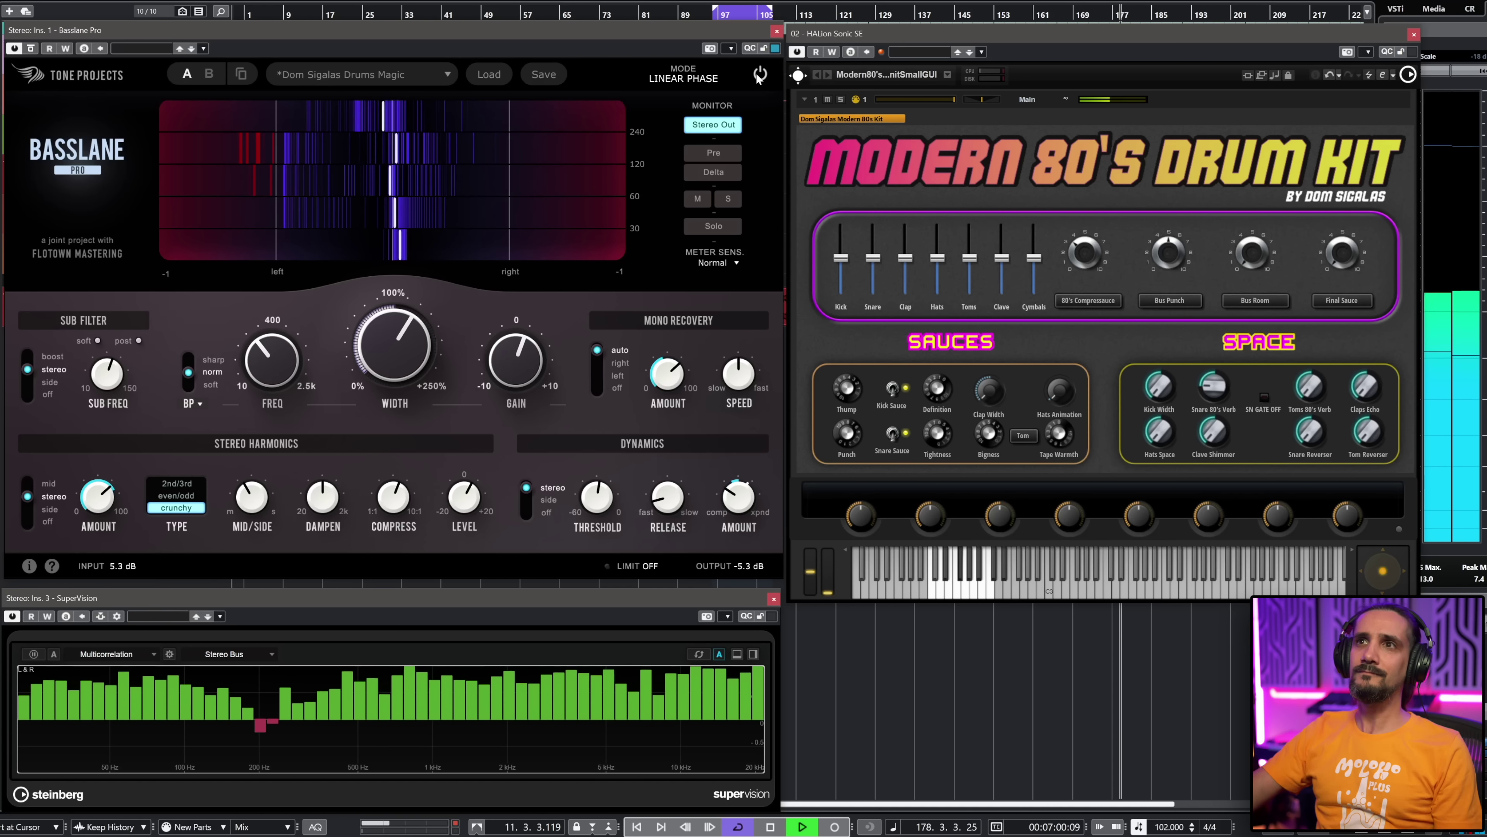
- Stop the drum kit playback
{"action": "key", "text": "space"}
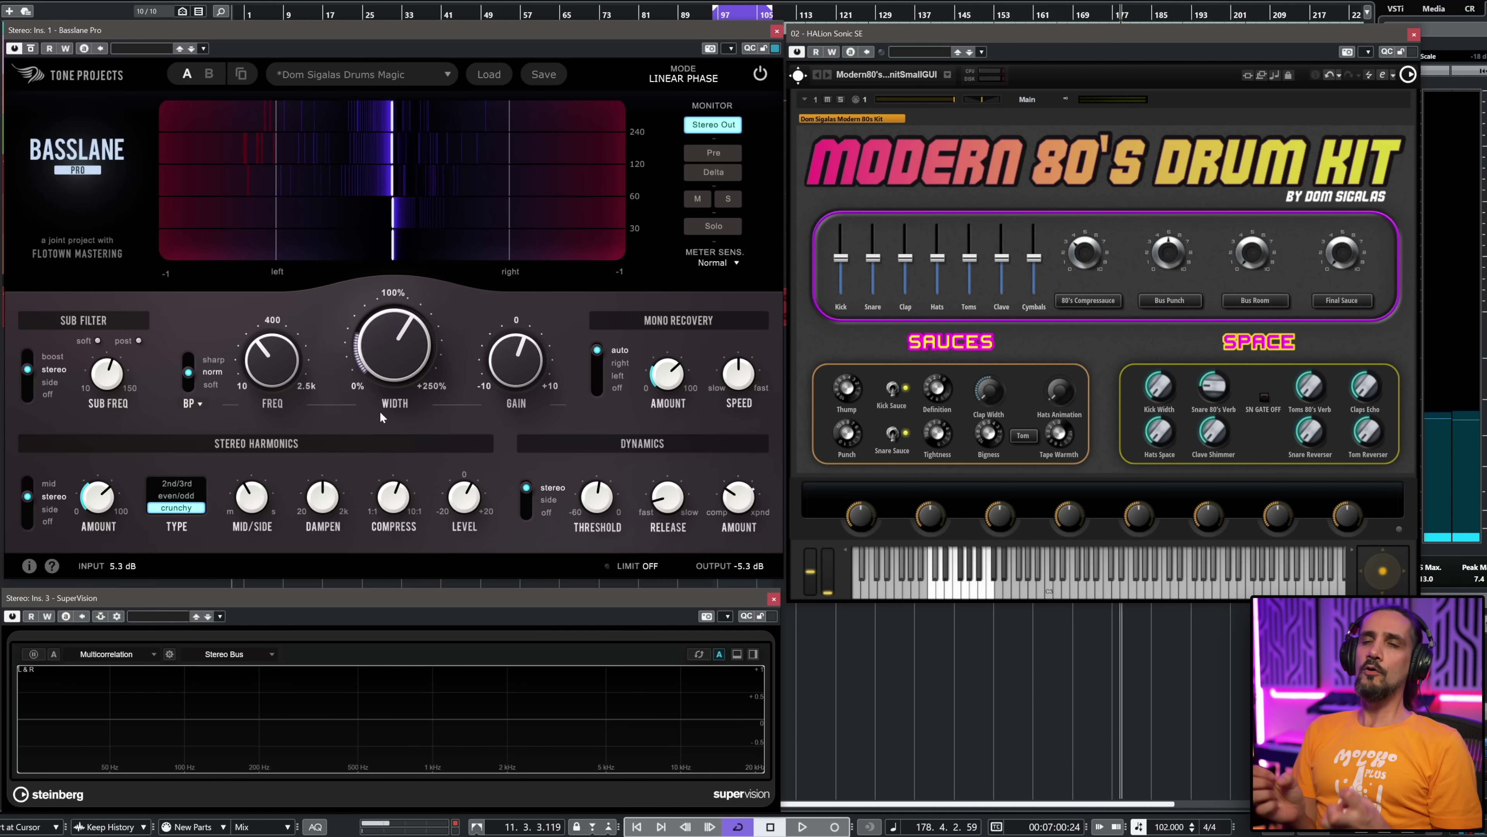